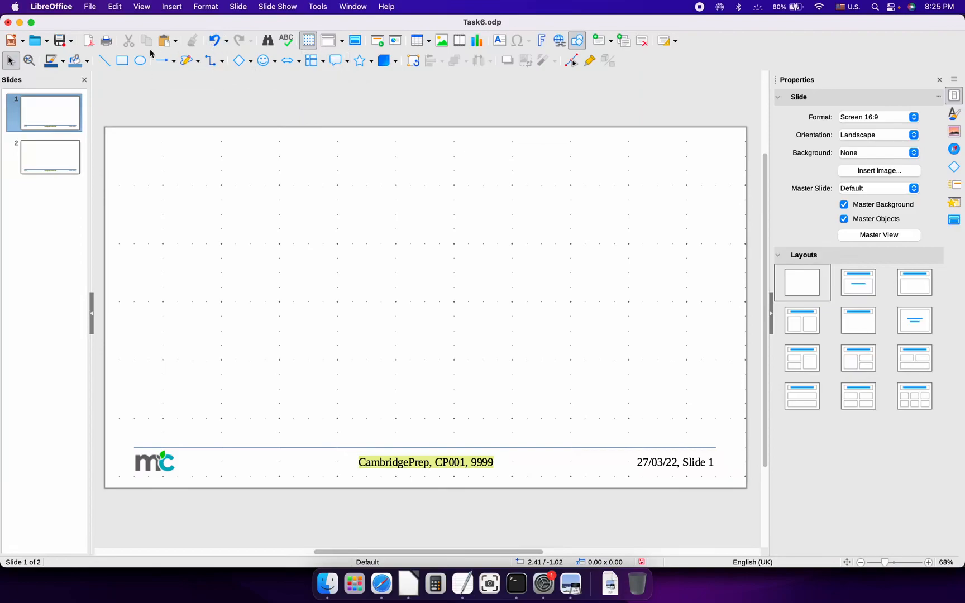
Add a text box about 7" wide in the upper part of slide 1 containing the title "Staying Safe Online".
left_click(173, 6)
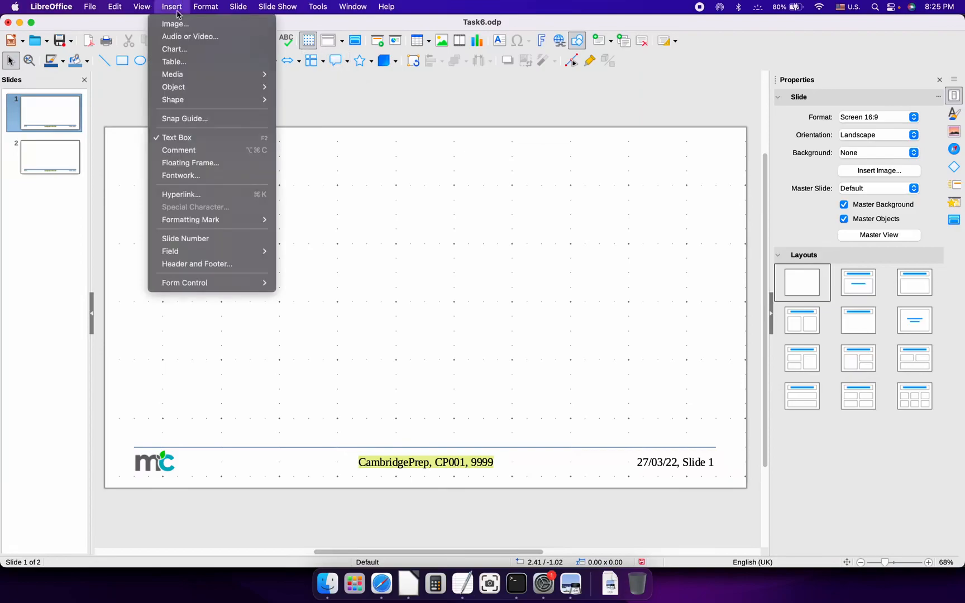
left_click(193, 138)
left_click_drag(221, 185, 628, 243)
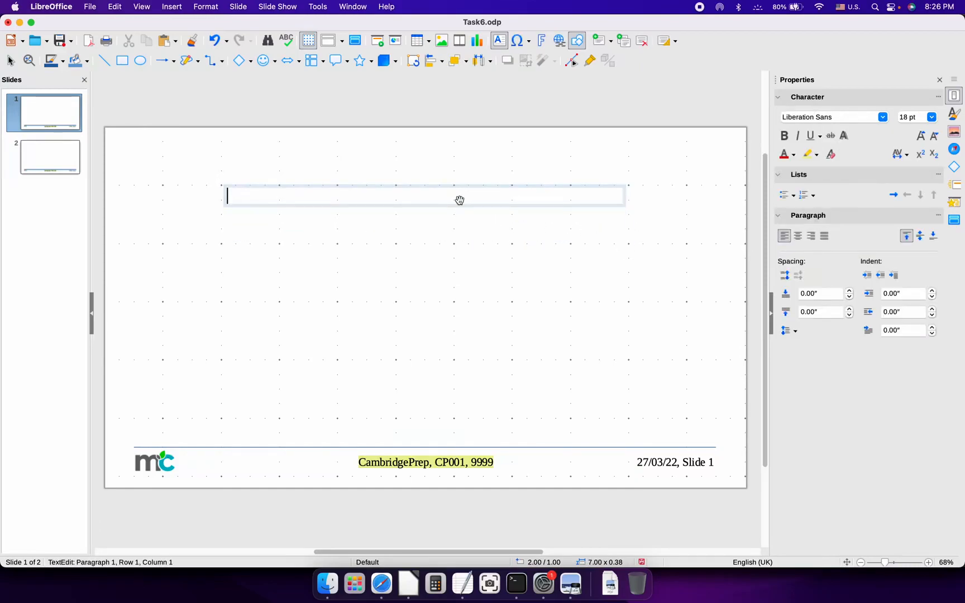
key("super+Tab")
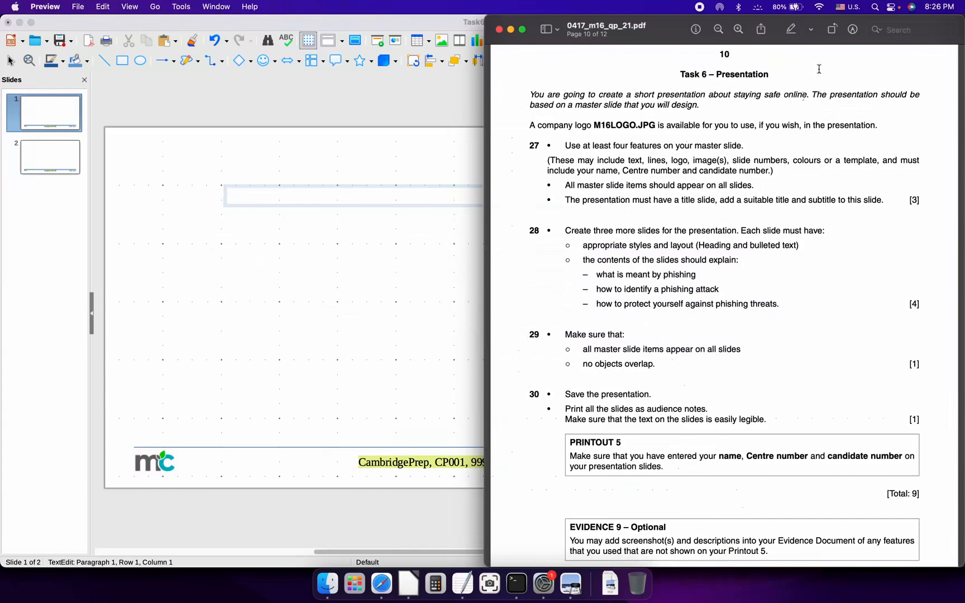
key("super+Tab")
type("Staying Safe Online")
Set the whole title text to 40 pt and centre it in its text box.
key("super+a")
left_click(932, 116)
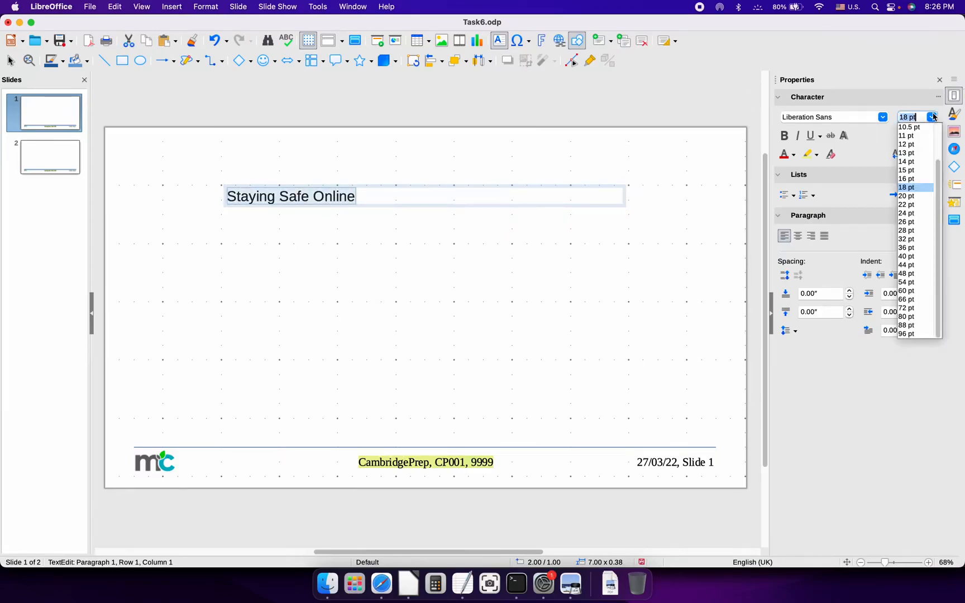
left_click(907, 256)
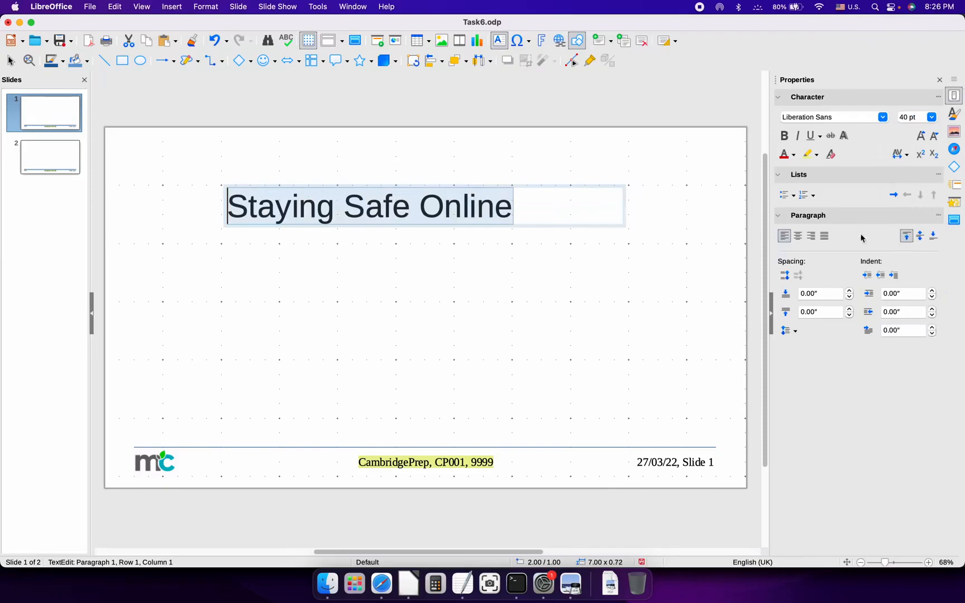
left_click(797, 236)
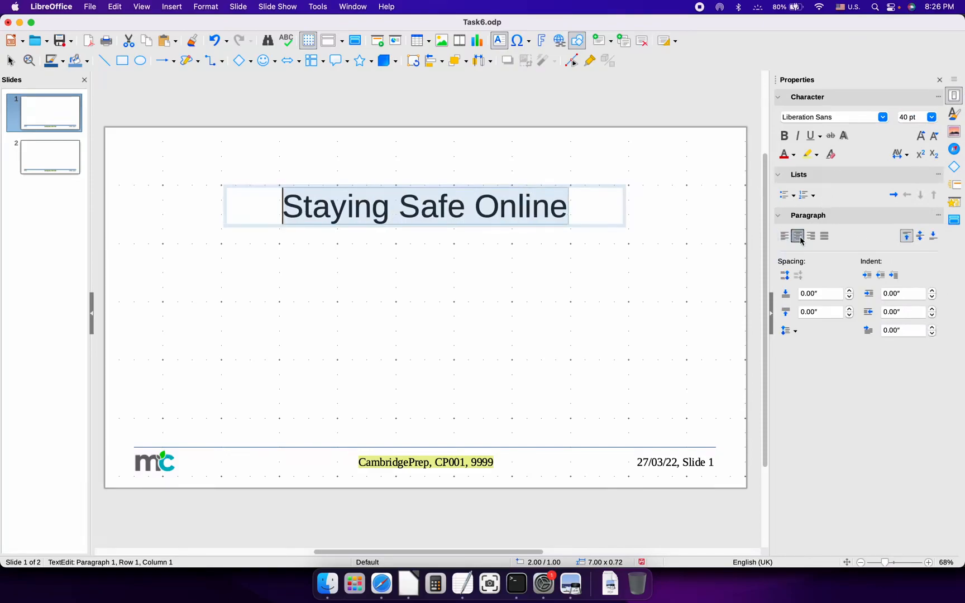
Make the title bold and italic with a shadow, and highlight it in lime green.
left_click(797, 135)
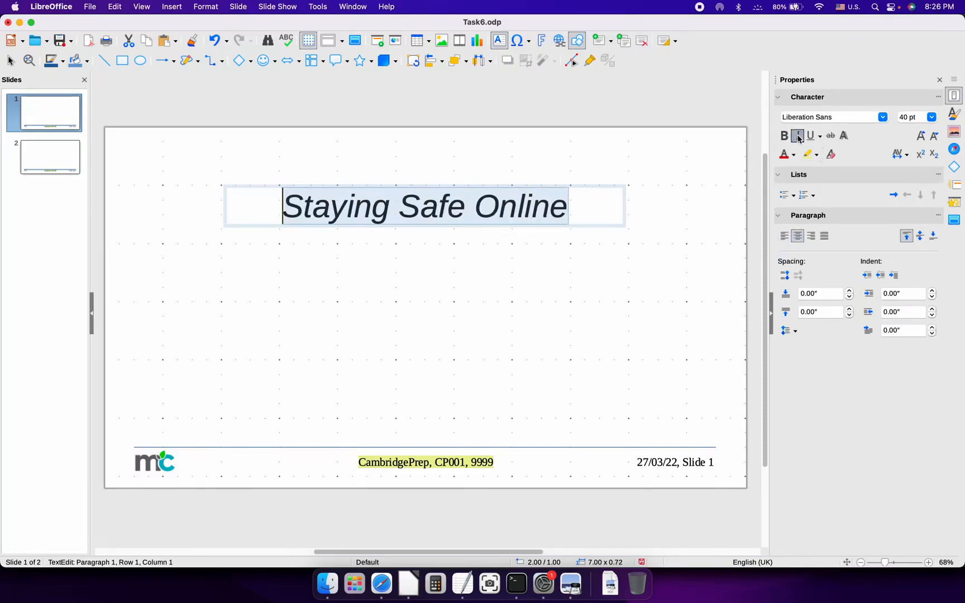
left_click(784, 135)
left_click(843, 135)
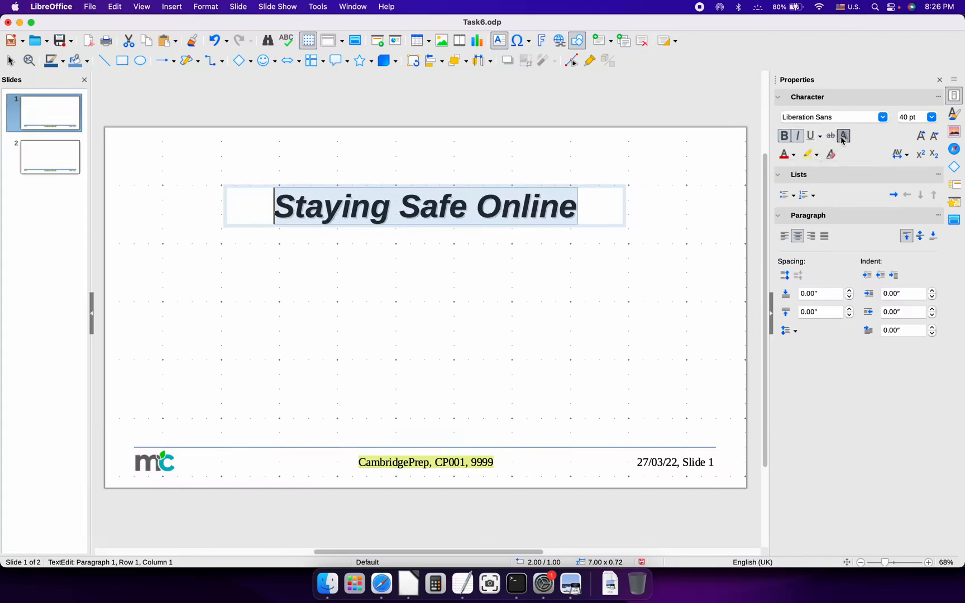
left_click(816, 156)
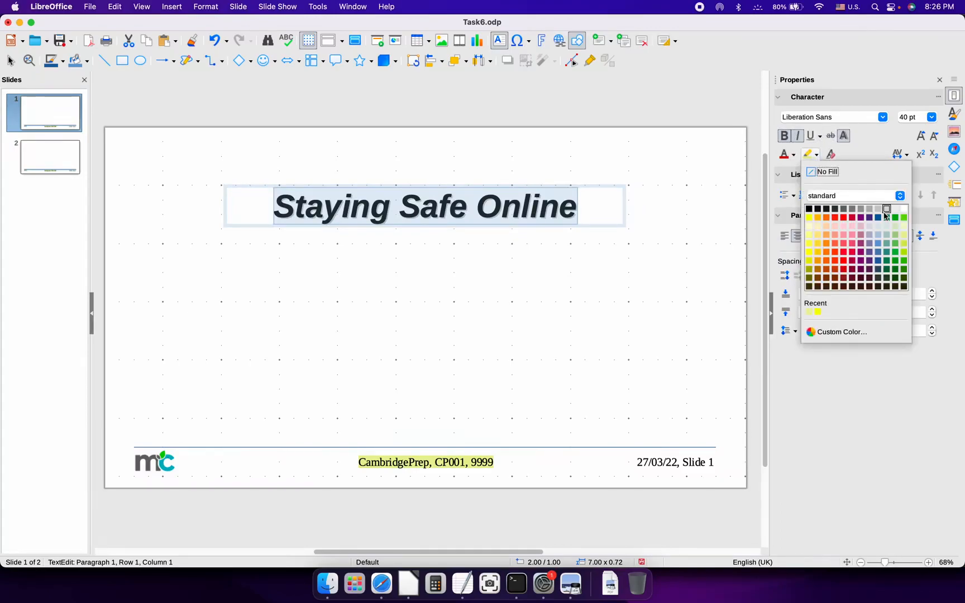
left_click(903, 251)
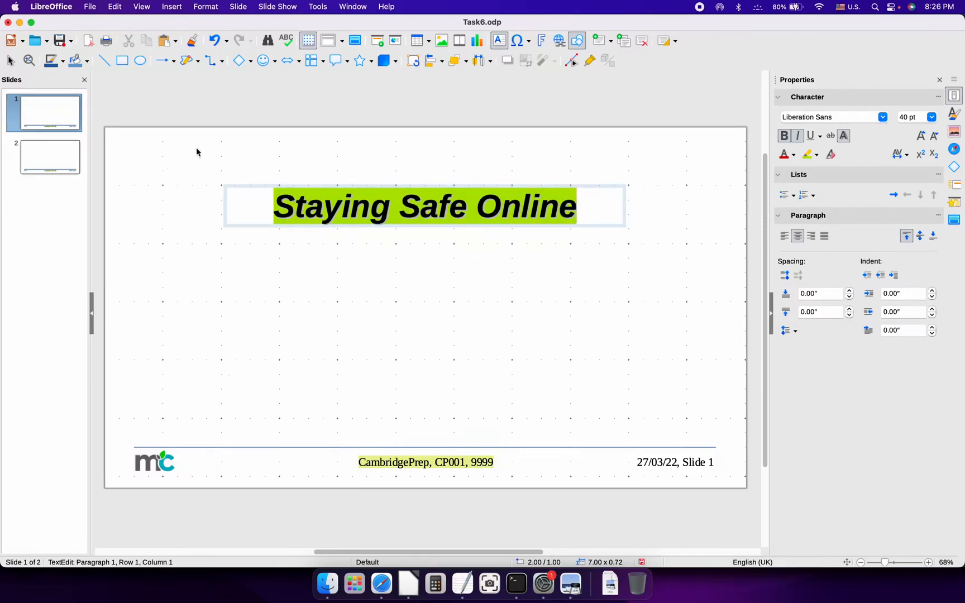
left_click(172, 170)
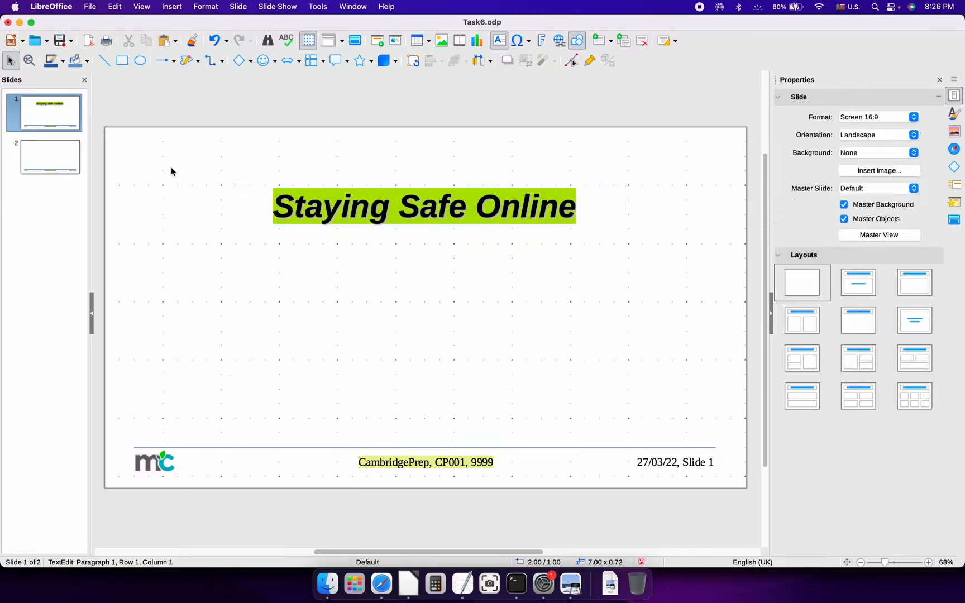
Add a text box about 7" wide below the title with the subtitle "Protecting yourself from phishing attacks".
left_click(171, 6)
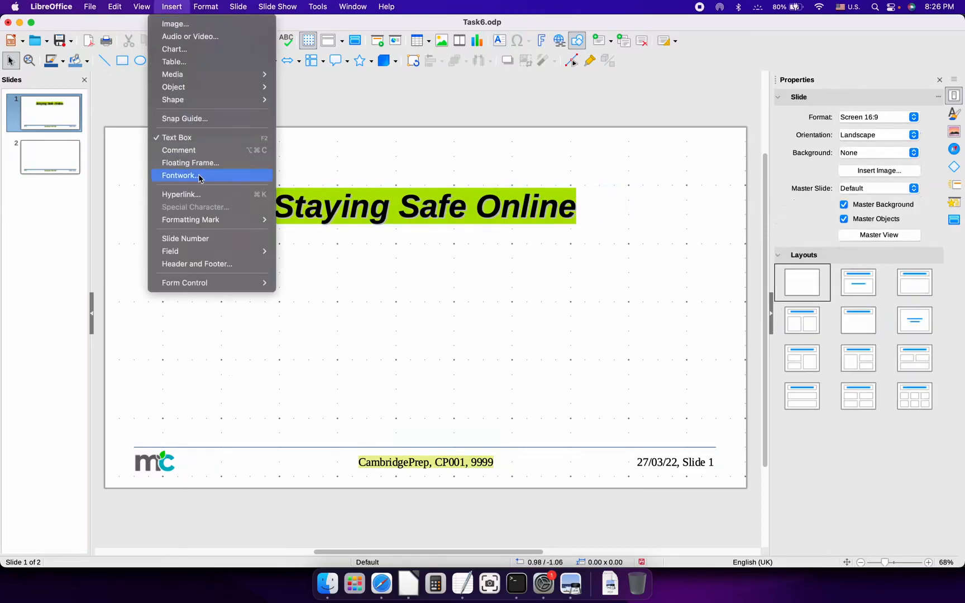
left_click(205, 138)
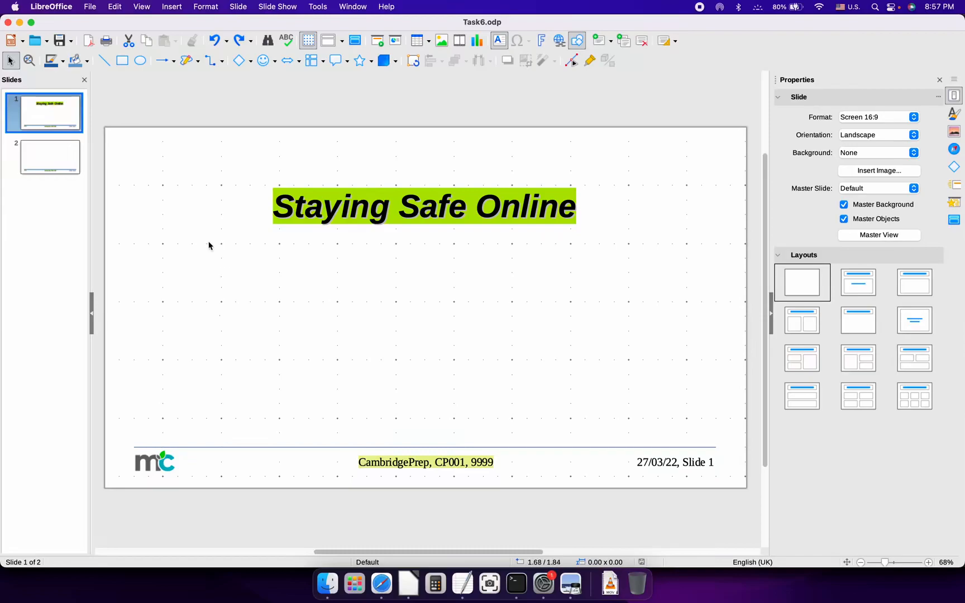
key("F2")
left_click_drag(221, 273, 626, 327)
key("super+Tab")
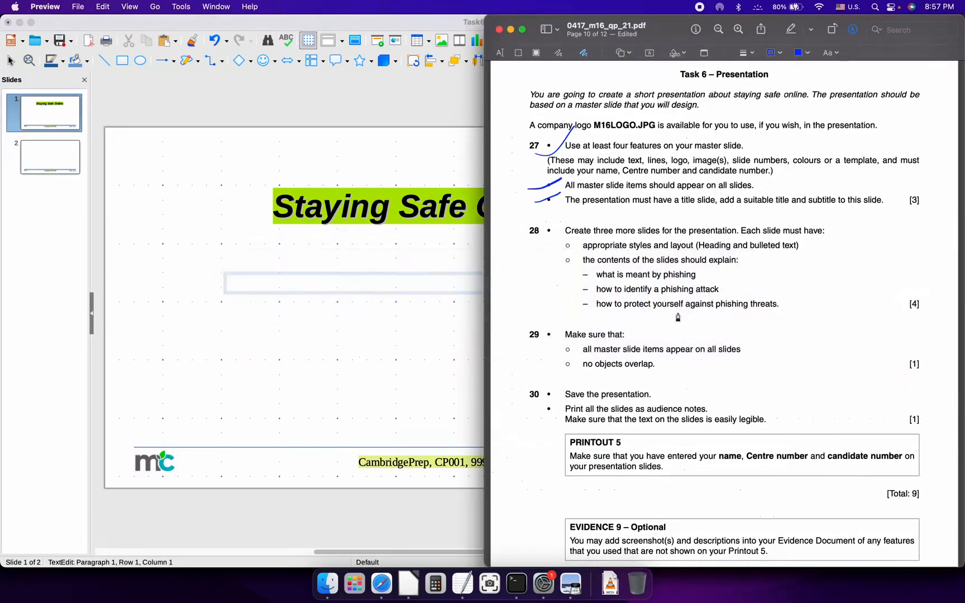
key("super+Tab")
type("P")
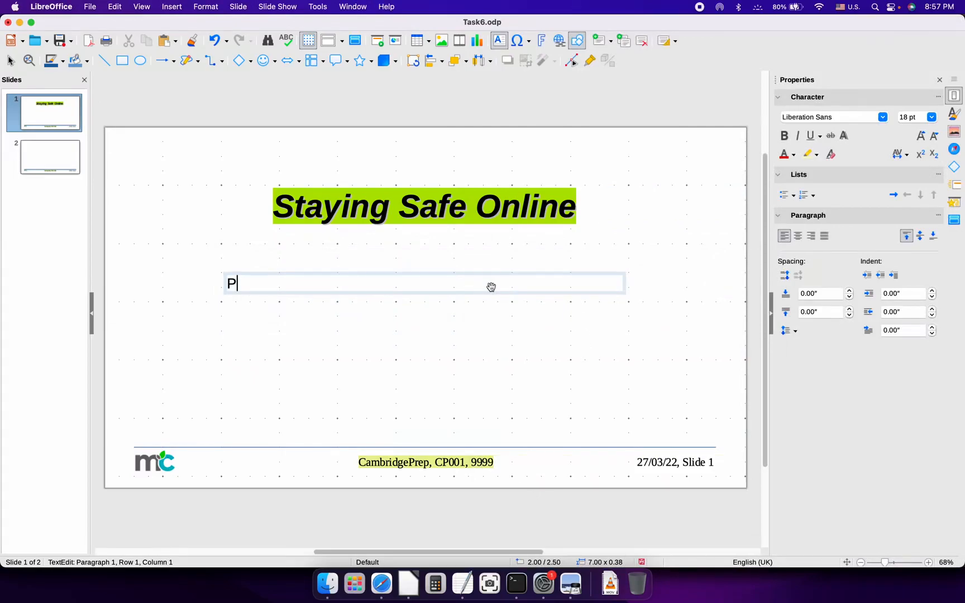
type("rotecting yoursel")
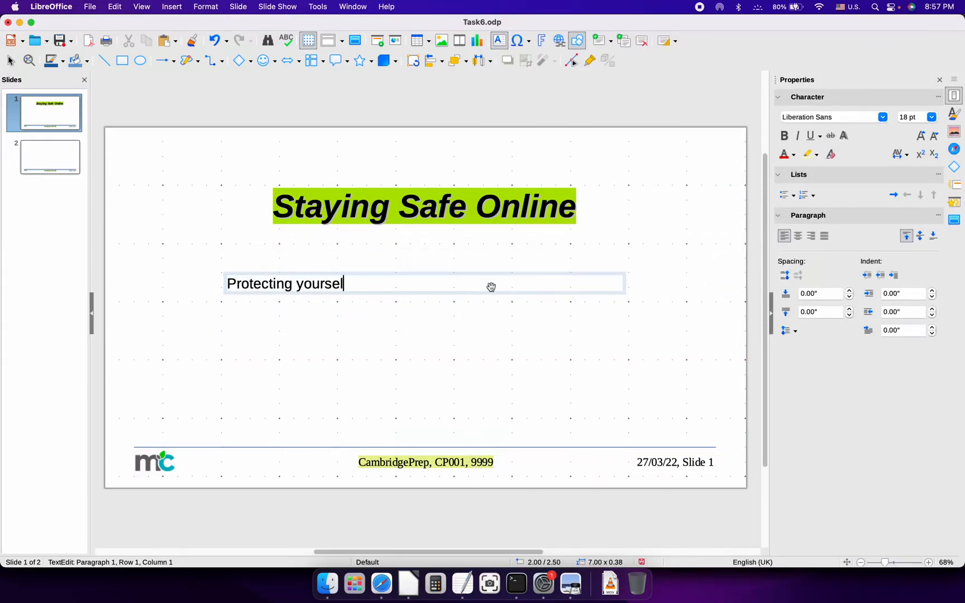
type("f from phishing attacks")
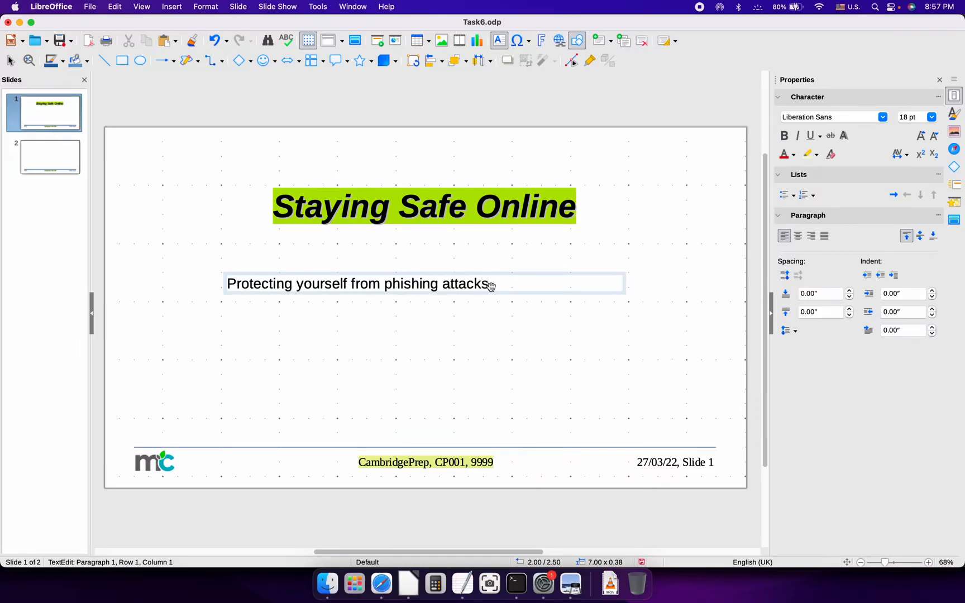
Centre the subtitle text and highlight it in pale lime green.
key("super+a")
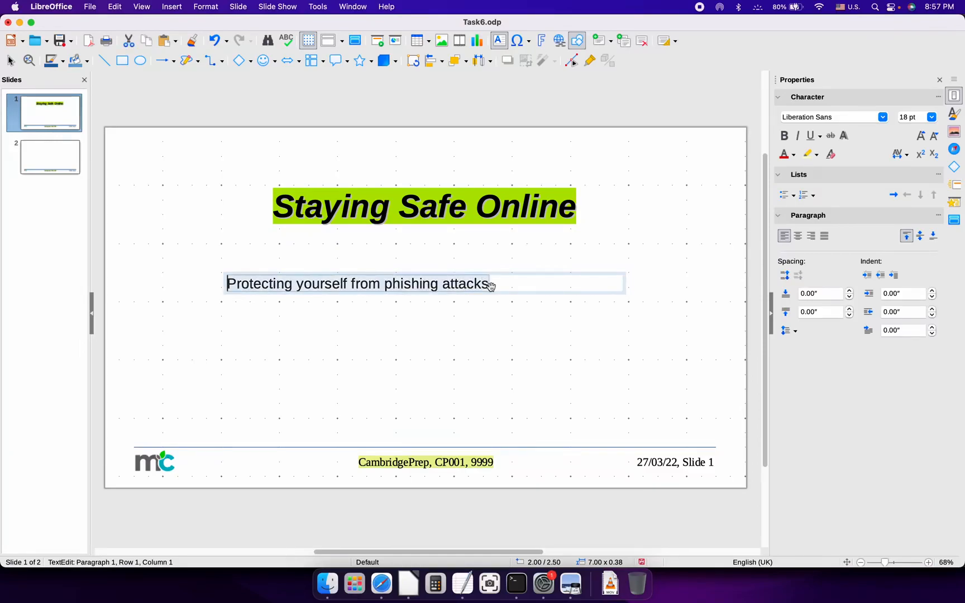
left_click(798, 236)
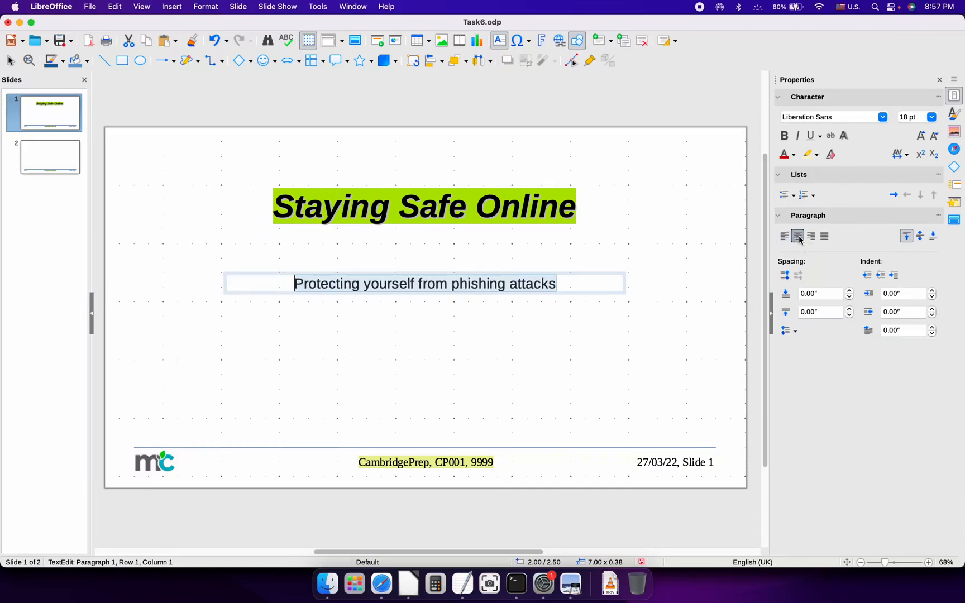
left_click(816, 154)
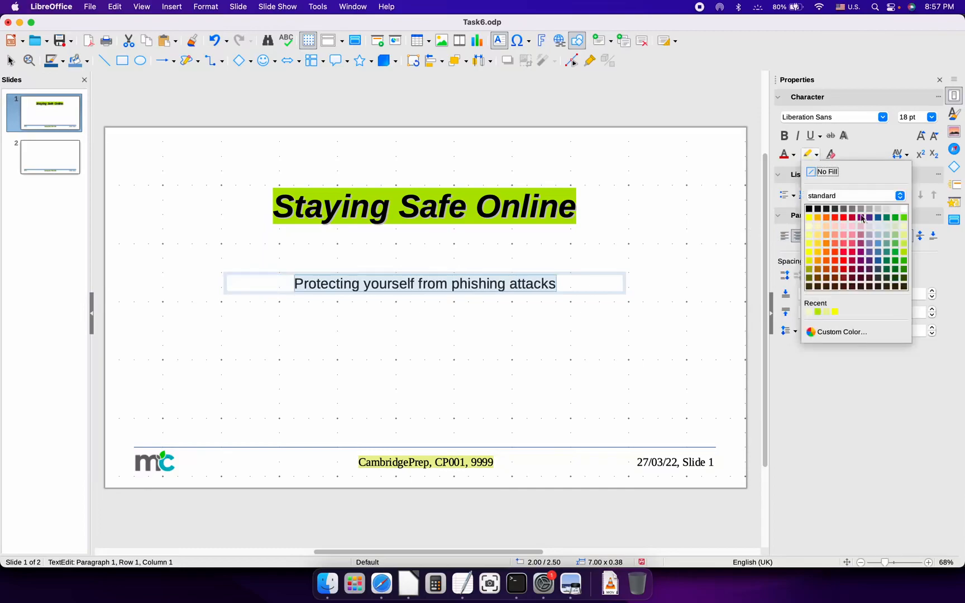
left_click(903, 226)
left_click(490, 361)
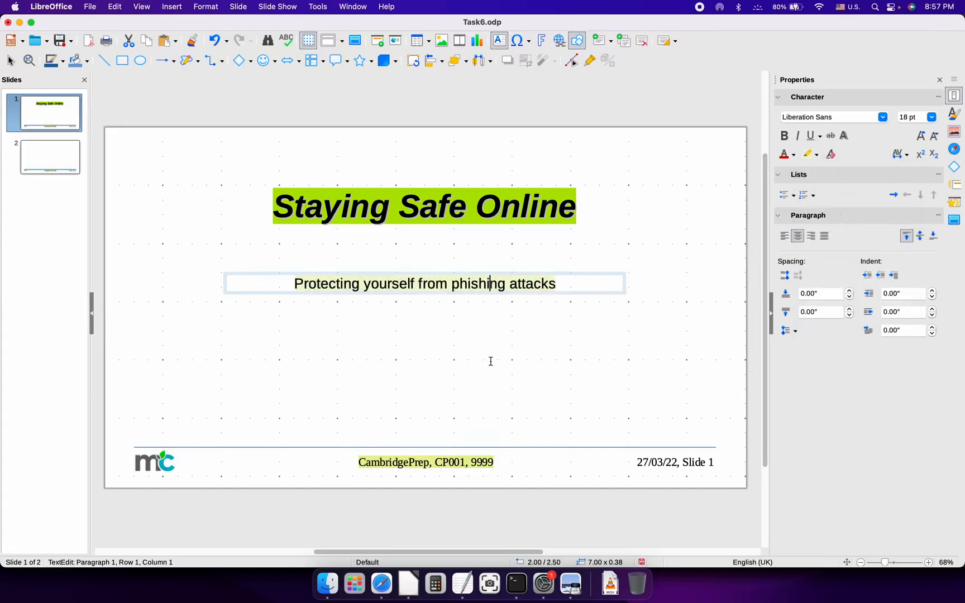
left_click(418, 332)
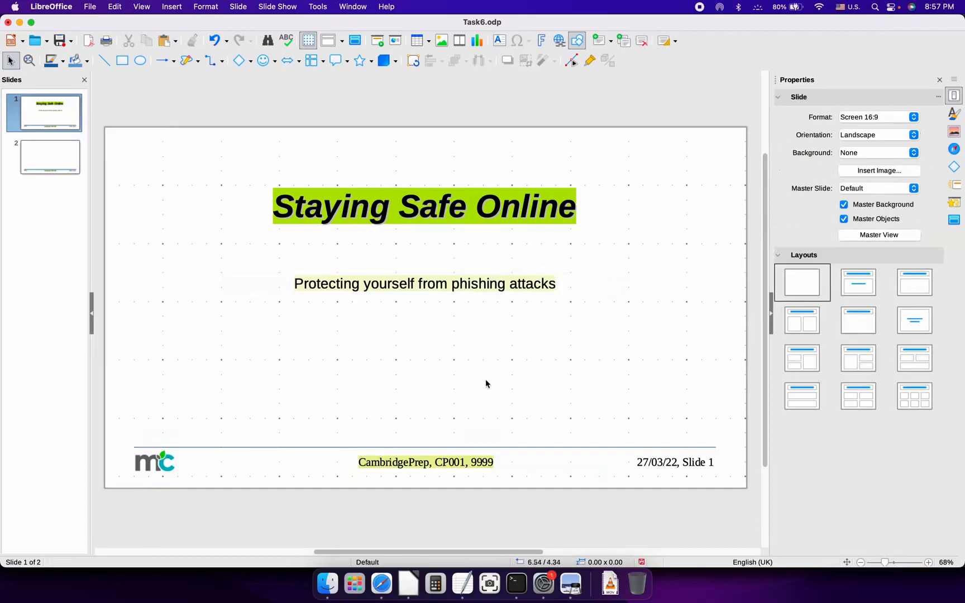
Set the font size of the whole subtitle to 24 pt.
triple_click(445, 285)
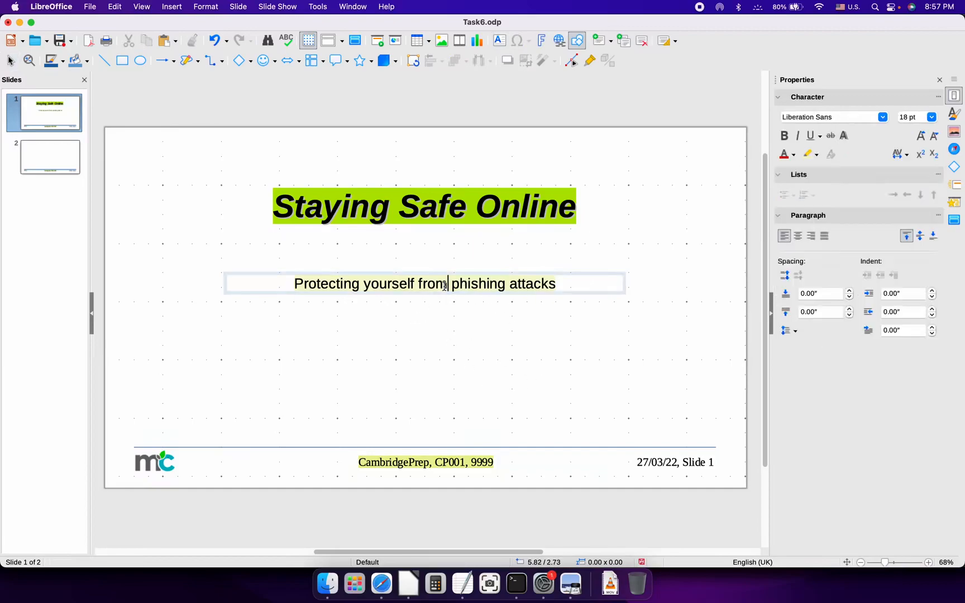
left_click(931, 117)
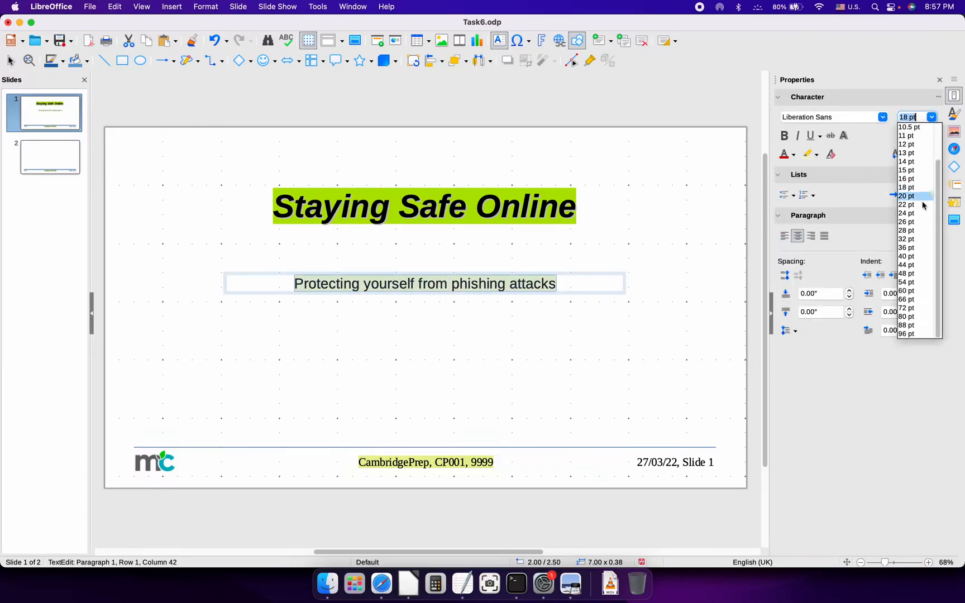
left_click(921, 207)
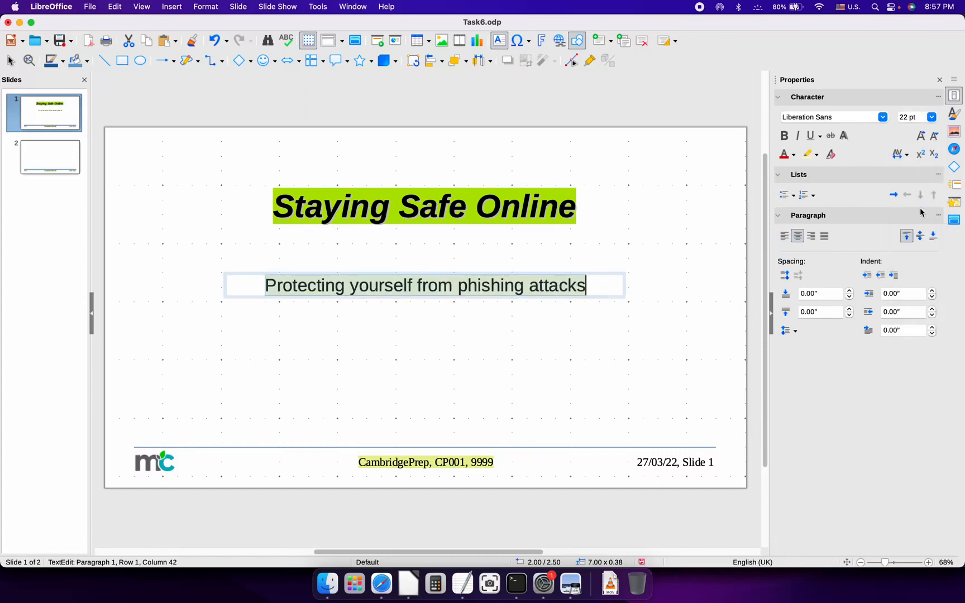
left_click(931, 117)
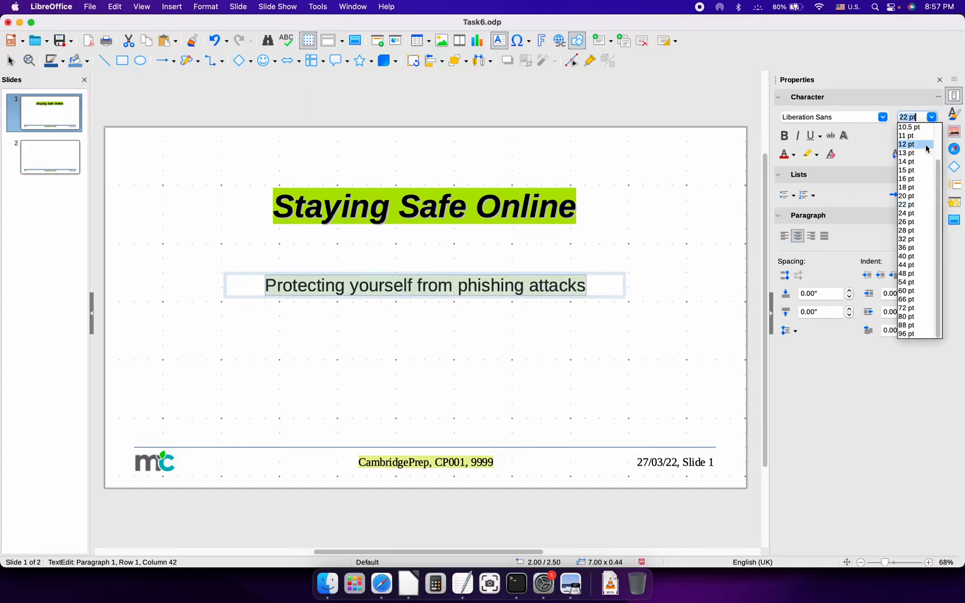
left_click(911, 213)
left_click(540, 343)
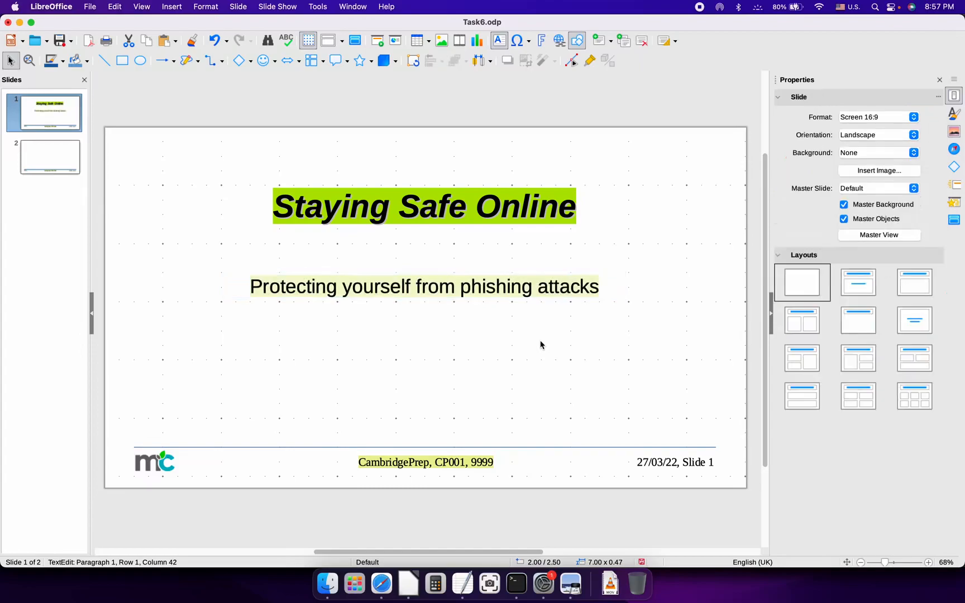
Select the title and subtitle text boxes together and move them straight down by about 0.28".
left_click(401, 194)
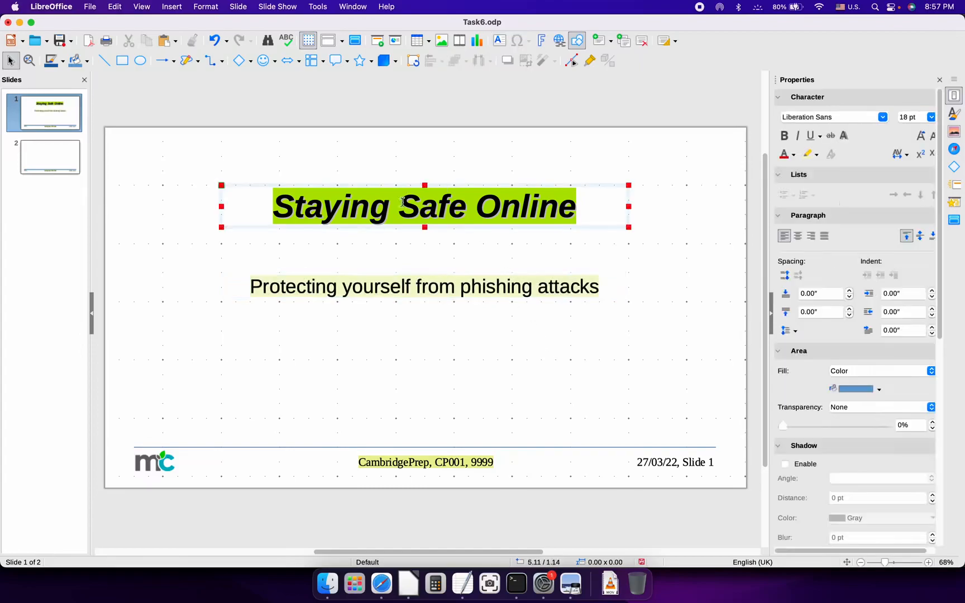
left_click(410, 290)
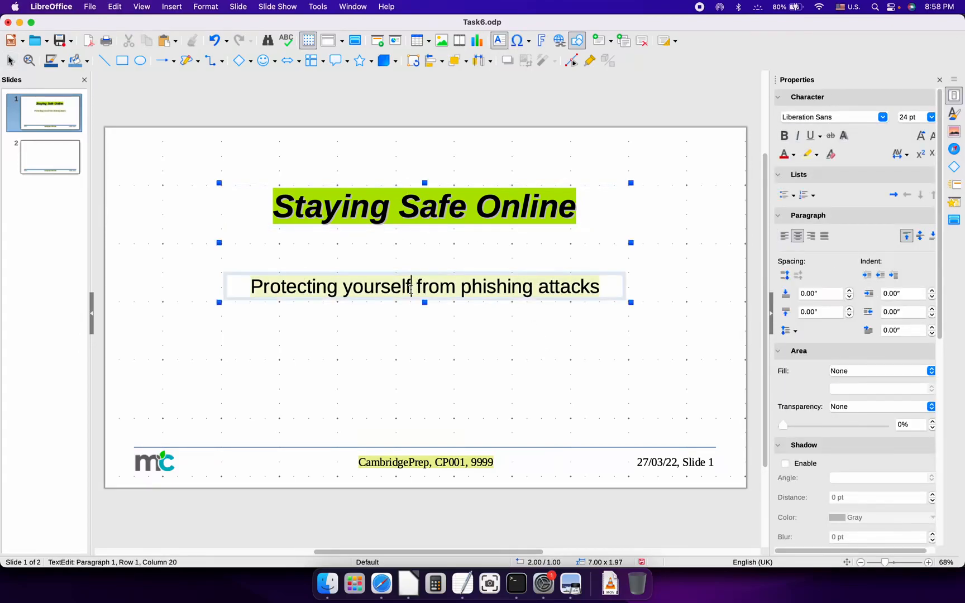
left_click_drag(448, 302, 448, 317)
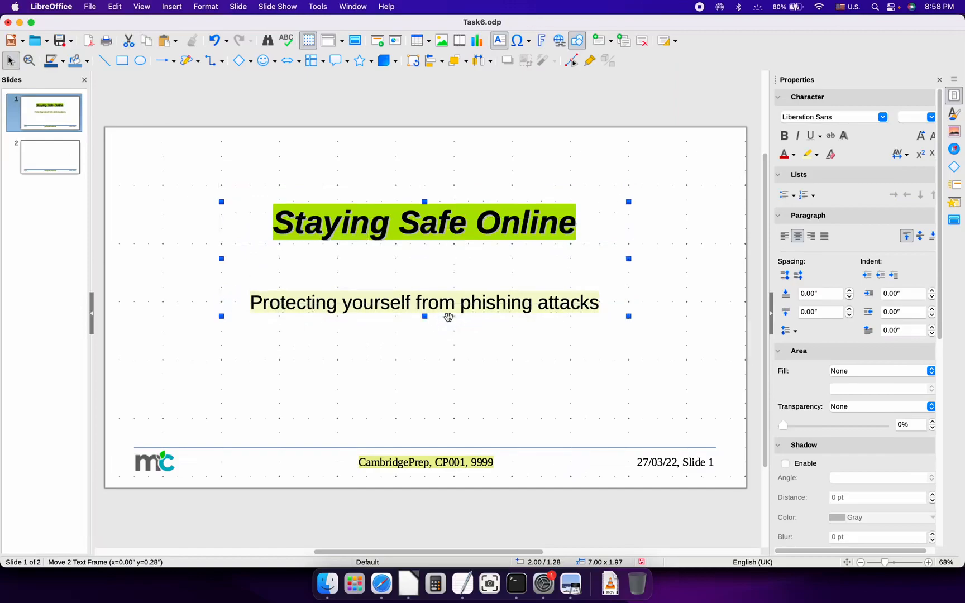
left_click(418, 377)
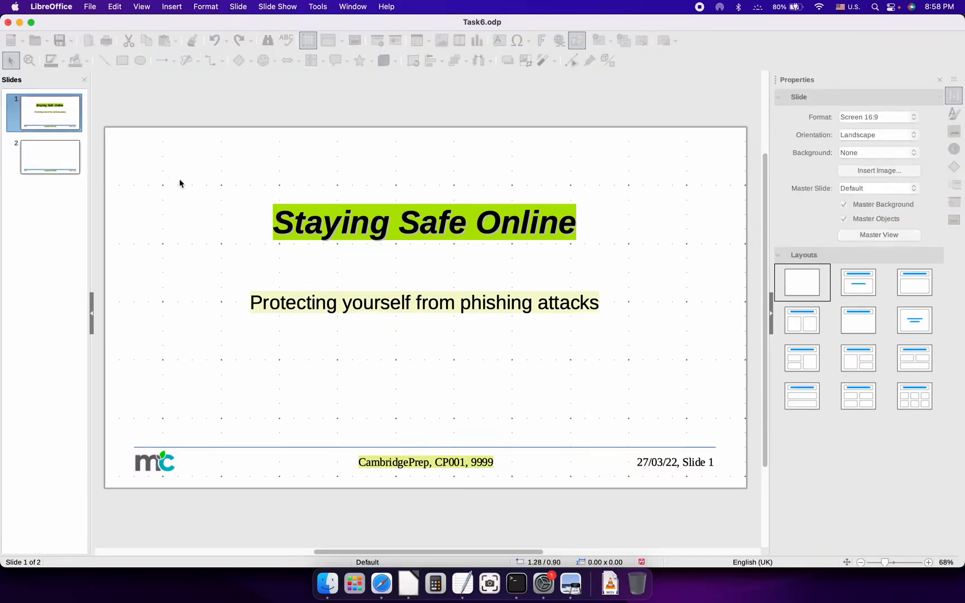
Open the blank slide 2 and review the question 28 slide requirements in the exam paper PDF in Preview.
left_click(63, 157)
left_click(78, 112)
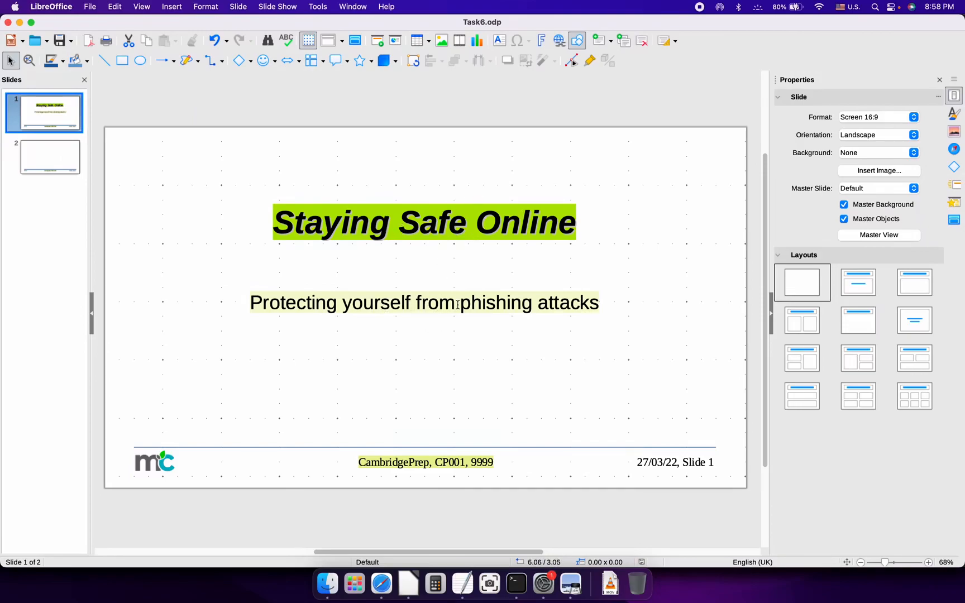
left_click(50, 161)
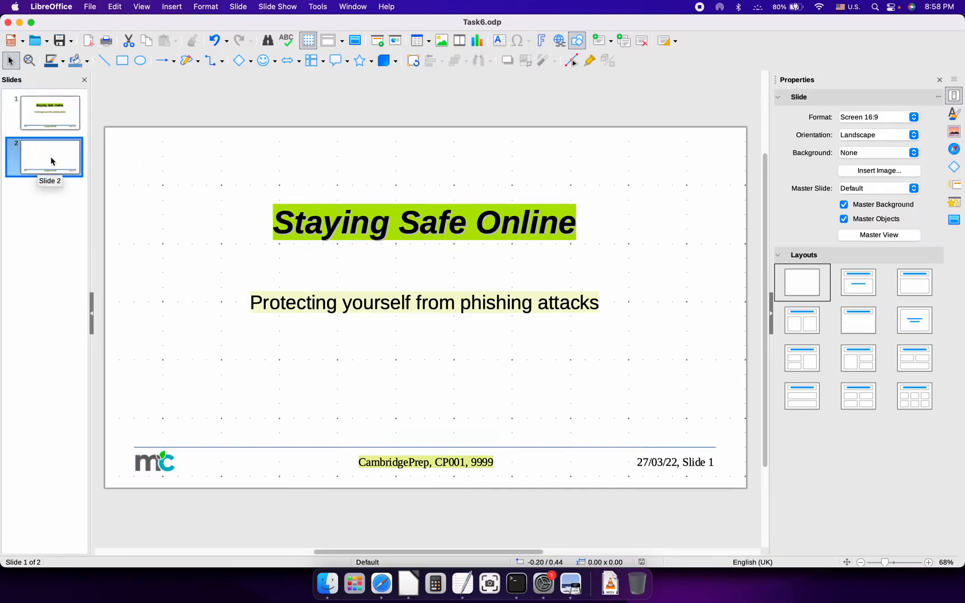
key("super+Tab")
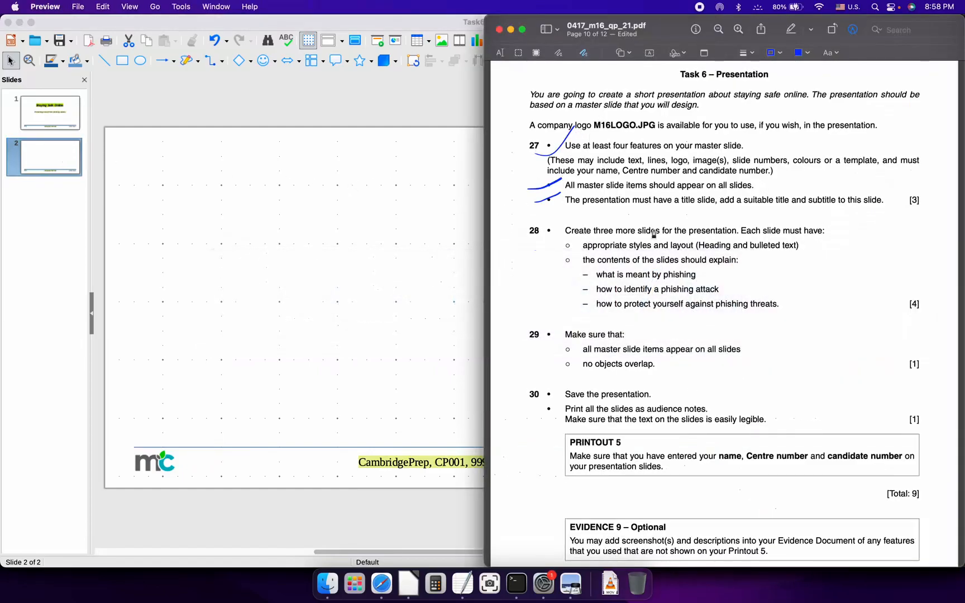
scroll(542, 276, "down", 2)
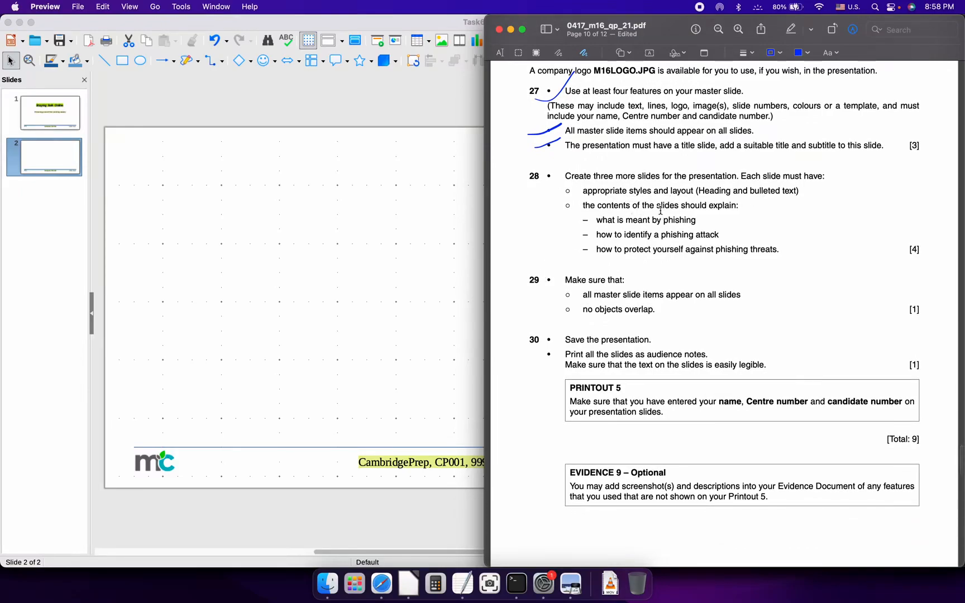
Draw a text box about 9" wide near the top of slide 2 in the presentation.
left_click(399, 285)
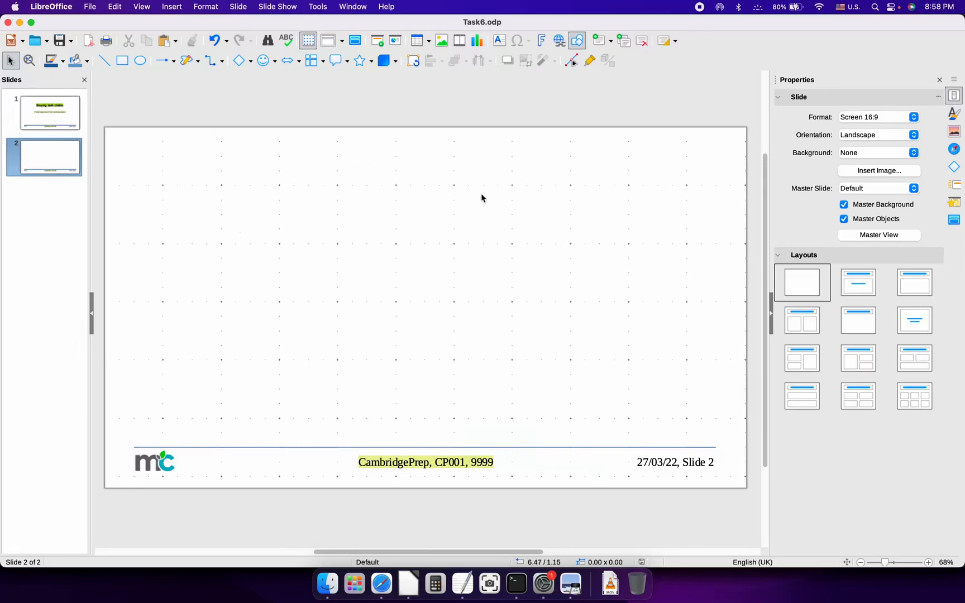
left_click(162, 6)
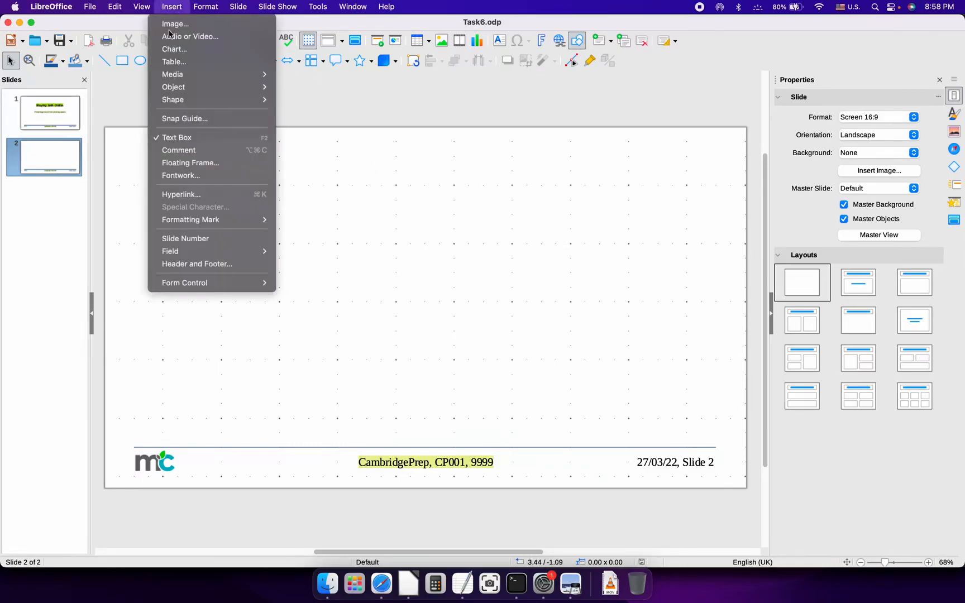
left_click(194, 138)
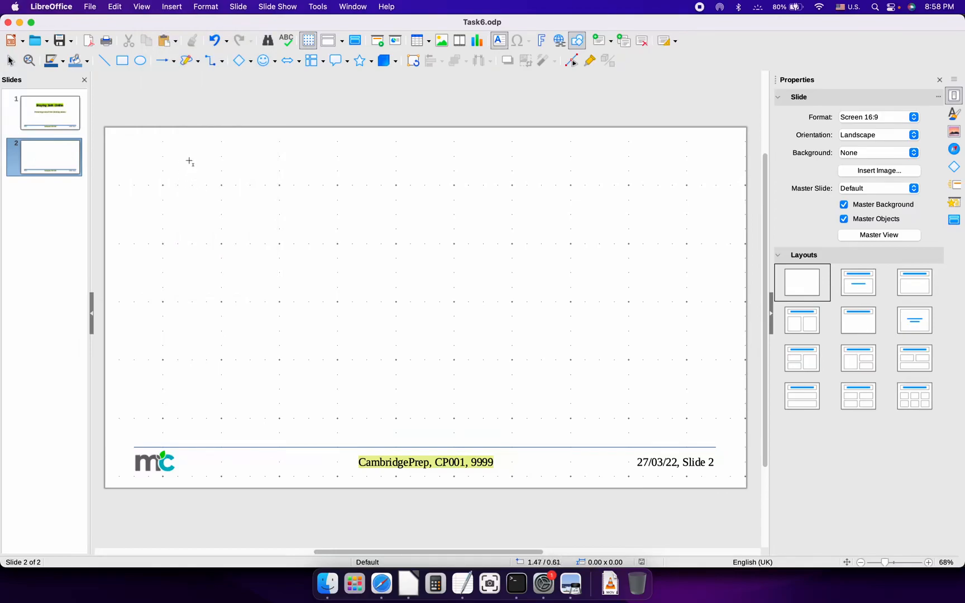
left_click_drag(163, 156, 683, 192)
key("super+Tab")
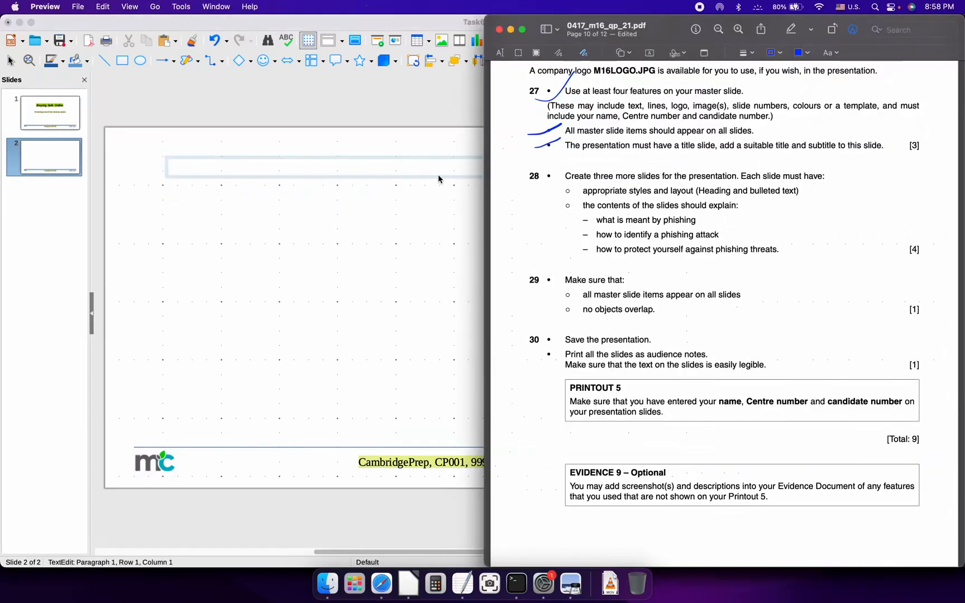
key("super+Tab")
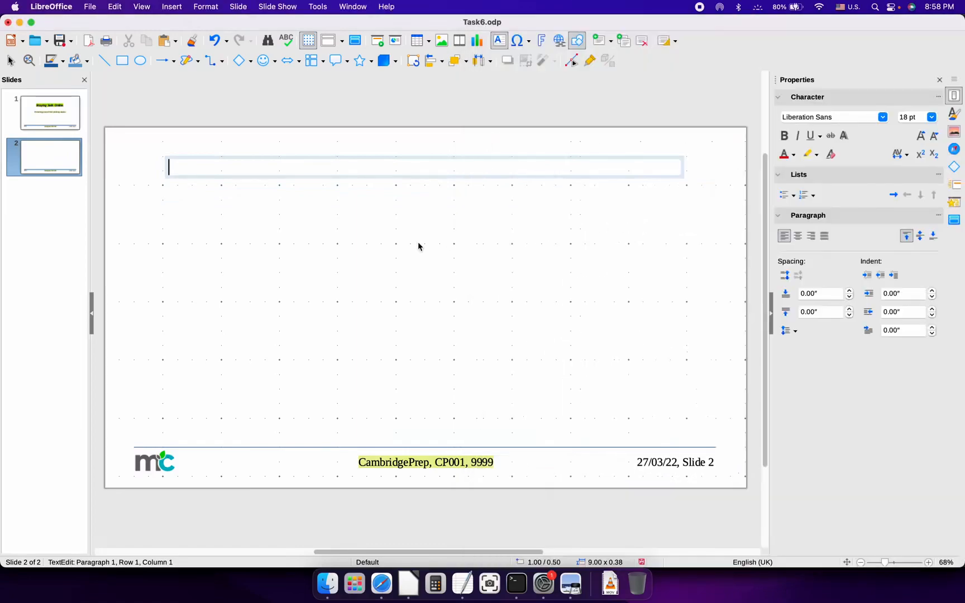
Copy the heading "What is meant by phishing?" from phishing.txt in TextEdit into the new text box on slide 2.
key("super+Tab")
key("super+Tab")
key("super+Tab")
key("super+Tab")
key("super+Tab")
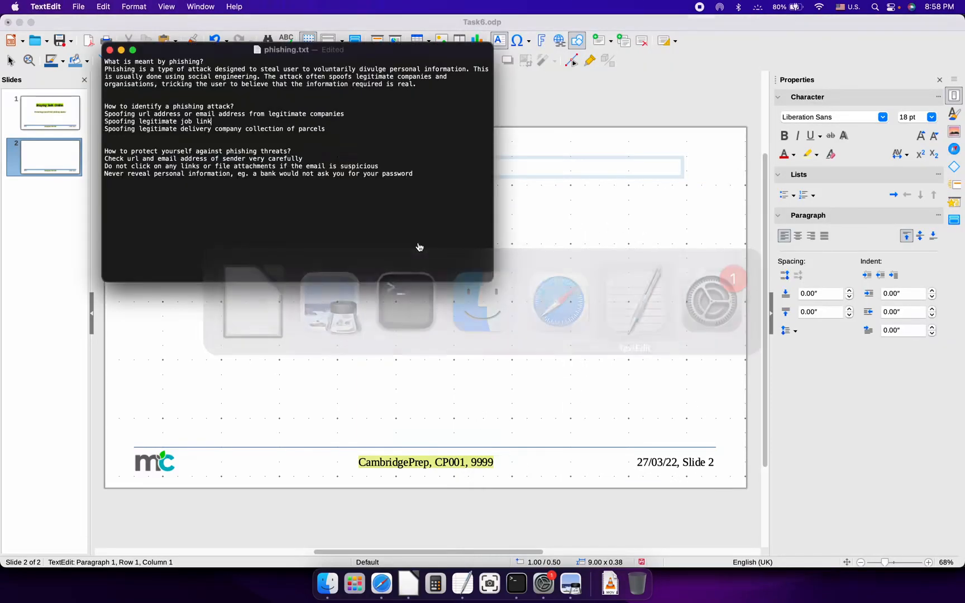
key("shift+super+Right")
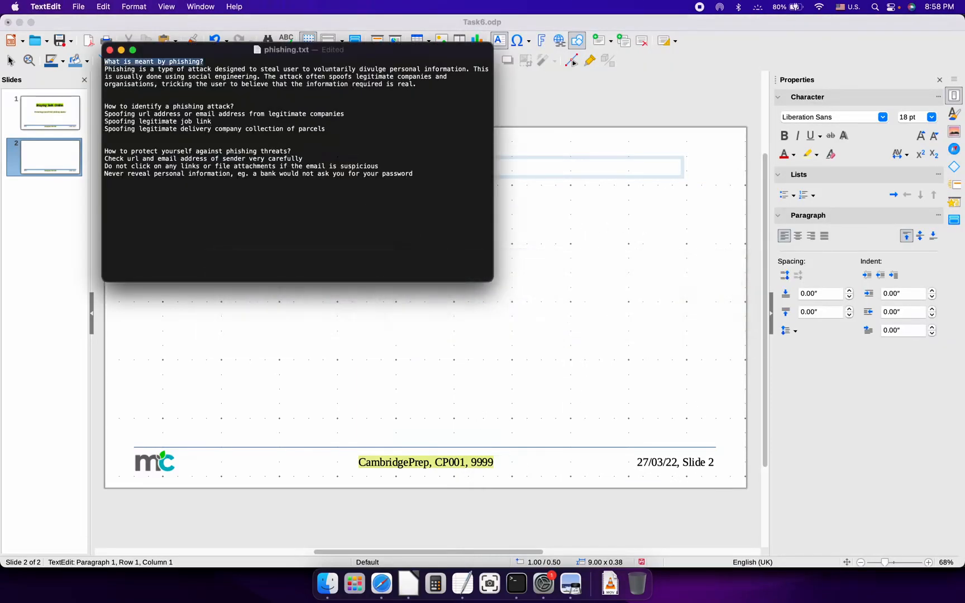
key("super+c")
key("super+Tab")
key("super+v")
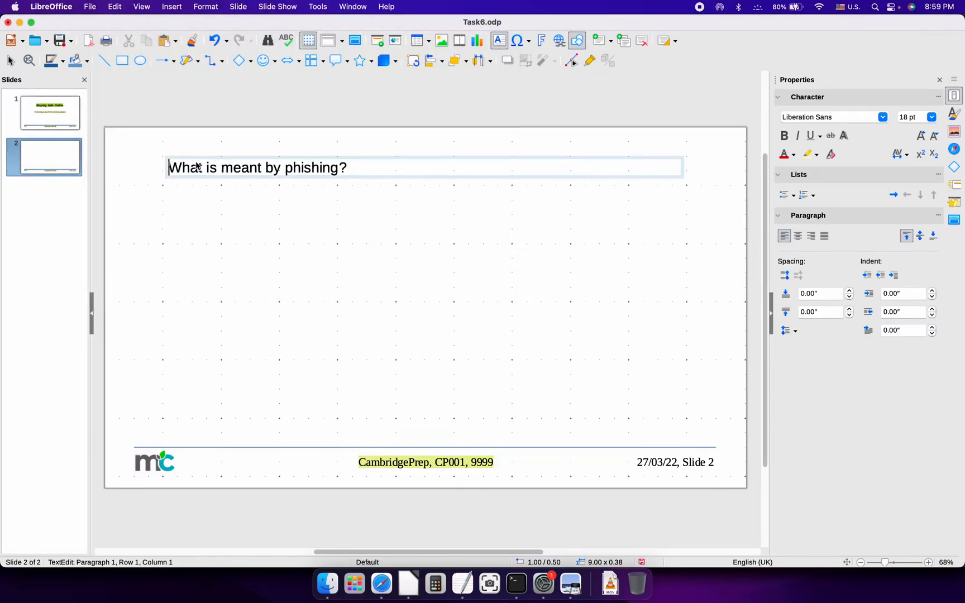
Set the font size of the whole slide 2 heading to 28 pt.
key("shift+super+Left")
left_click(931, 117)
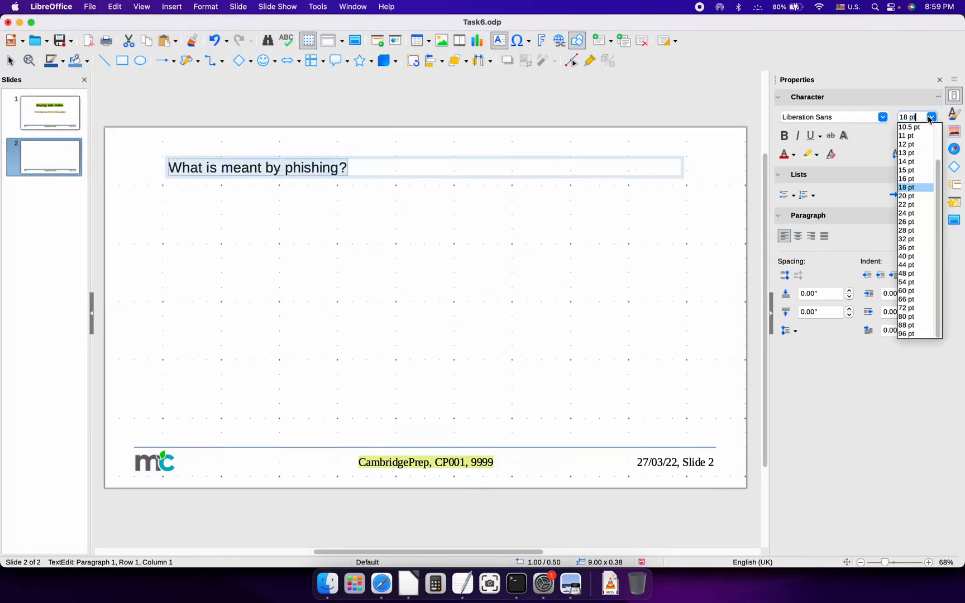
left_click(909, 232)
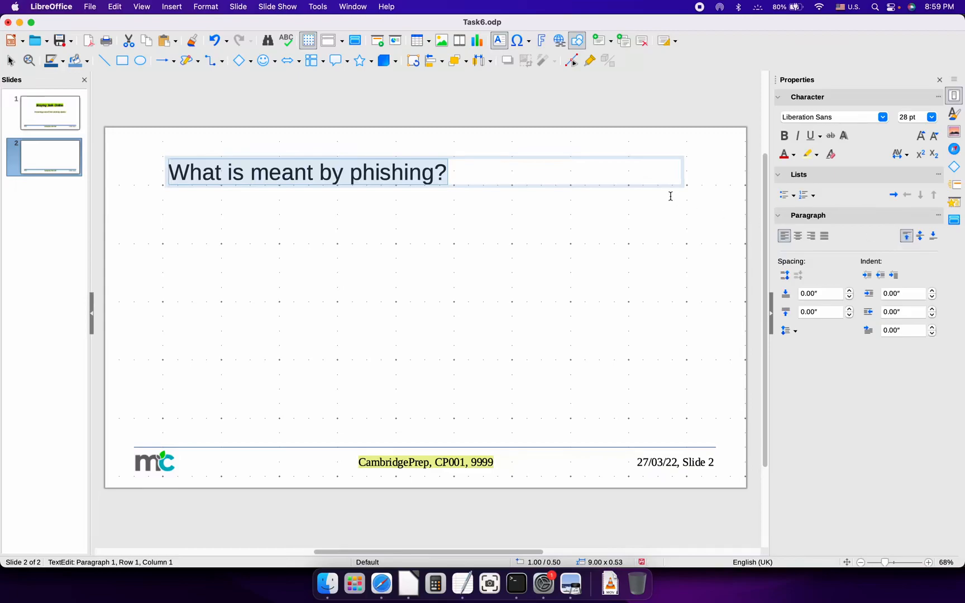
Highlight the slide 2 heading in a medium-dark blue.
left_click(816, 154)
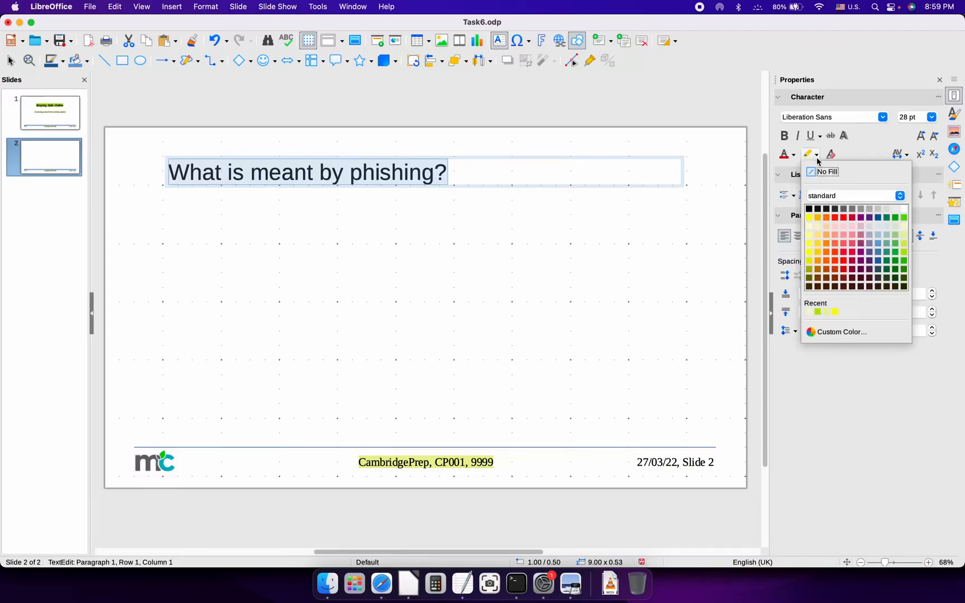
left_click(878, 254)
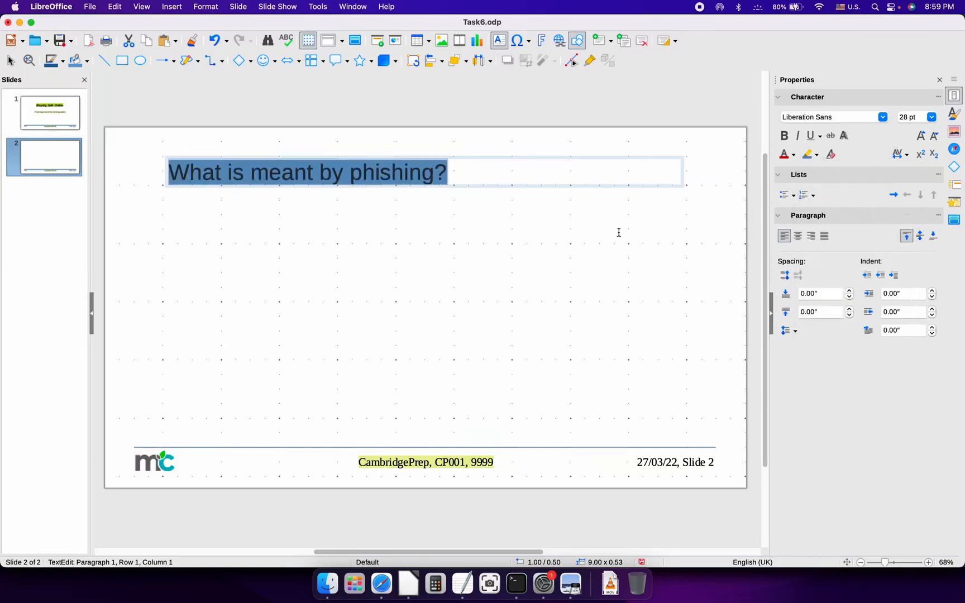
left_click(555, 174)
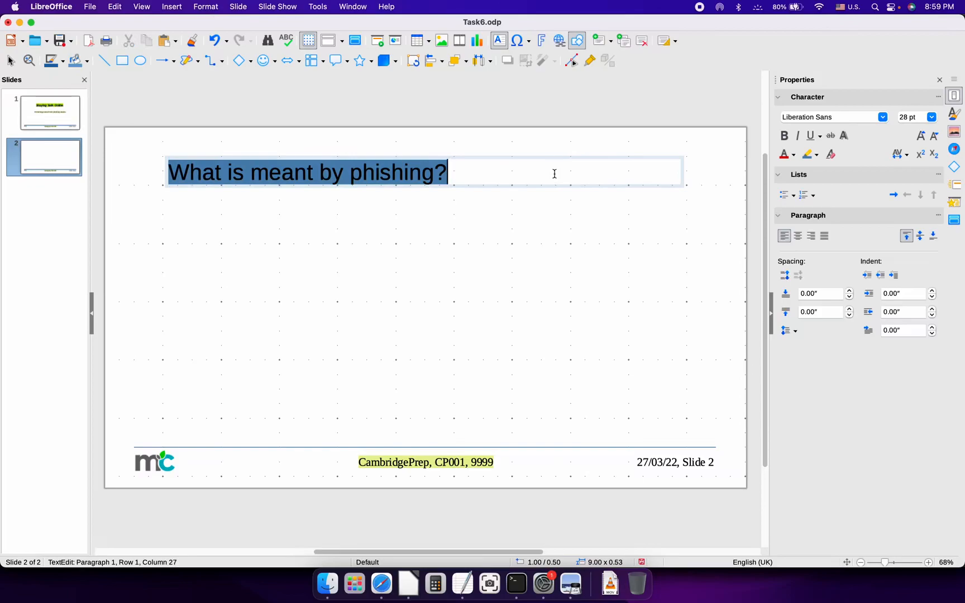
left_click(484, 221)
Highlight the entire slide 2 heading in a lighter shade of blue and leave text editing.
left_click(406, 179)
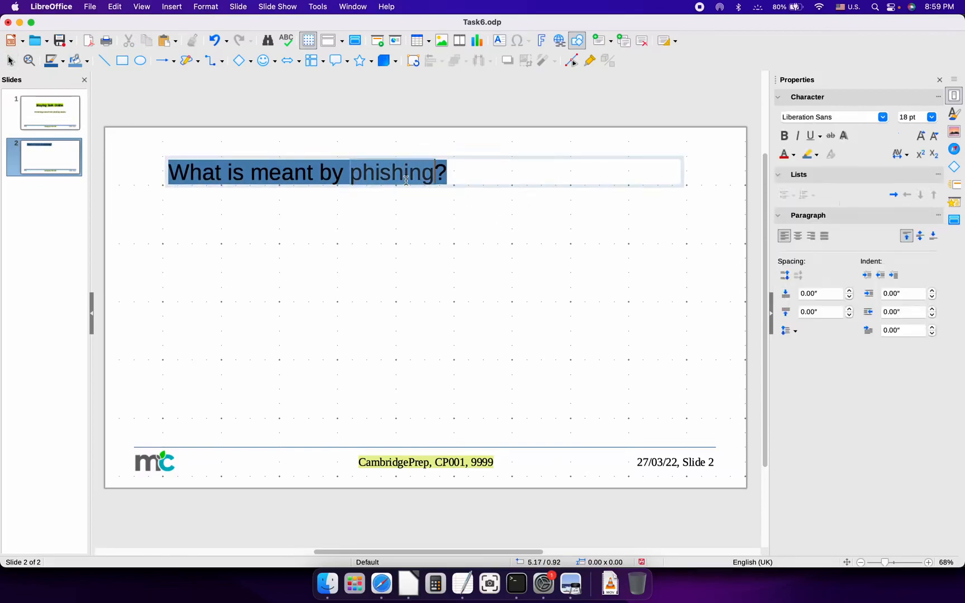
left_click(816, 154)
left_click(878, 248)
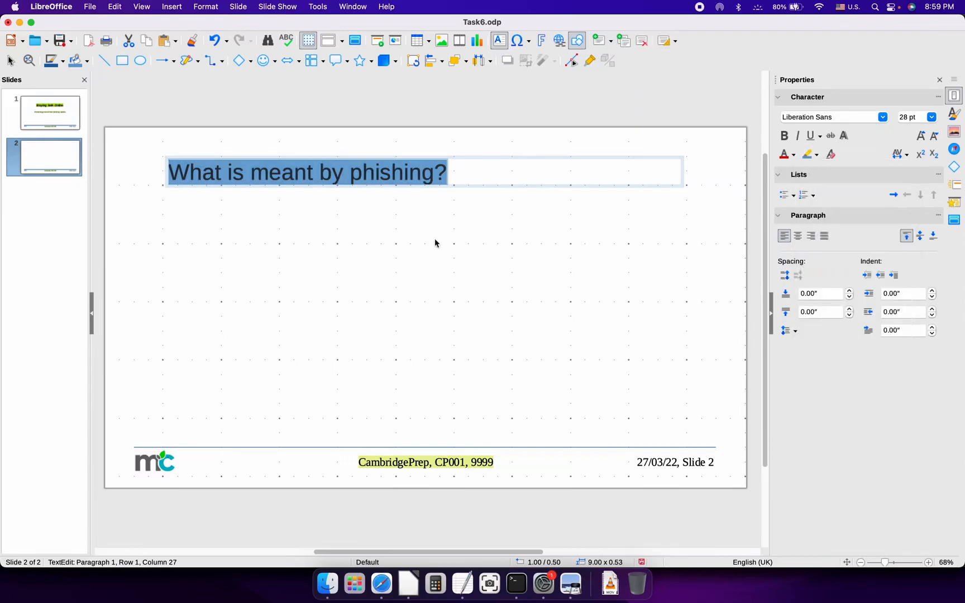
left_click(249, 232)
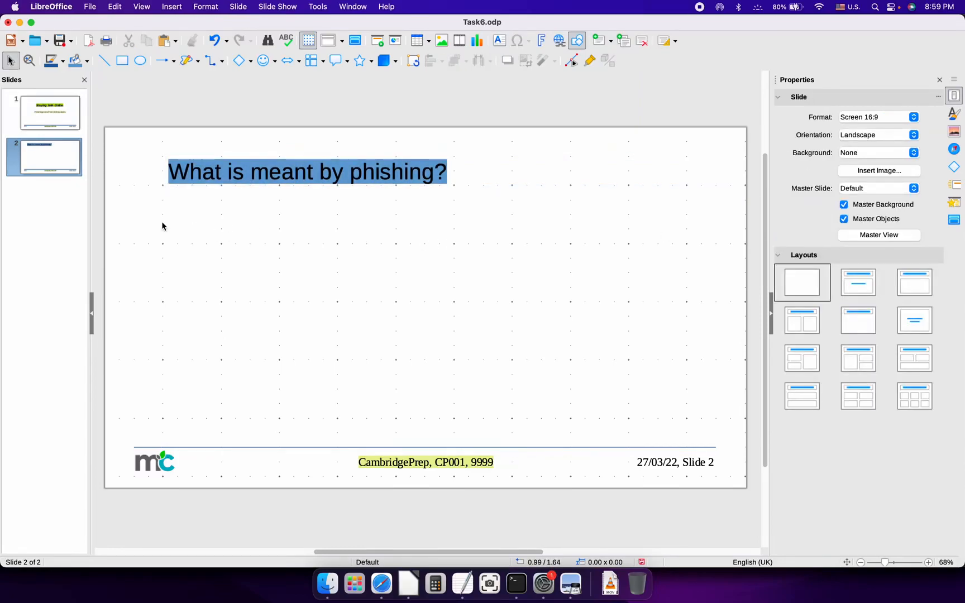
Draw a second text box about 9" wide below the heading on slide 2.
left_click(165, 7)
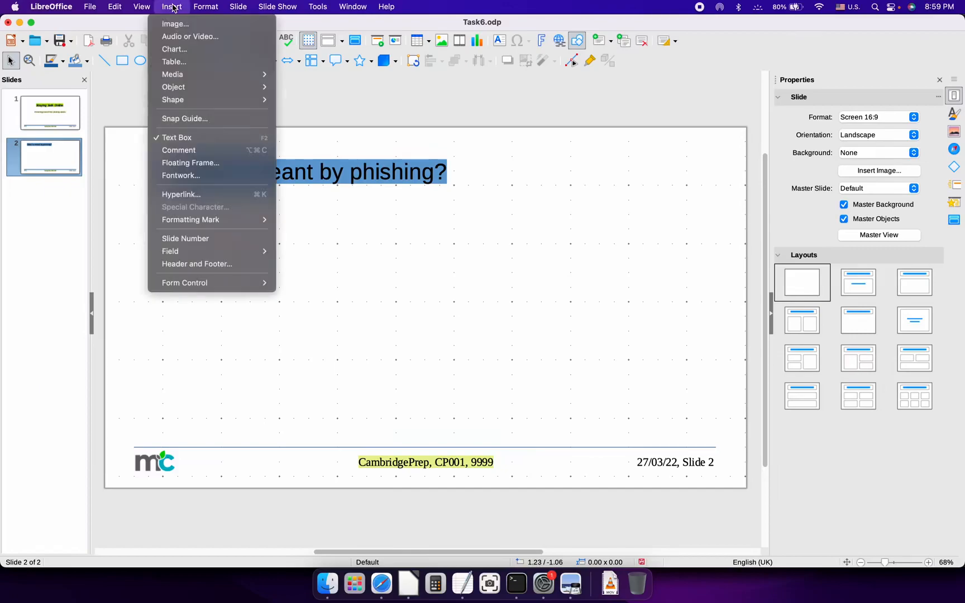
left_click(202, 141)
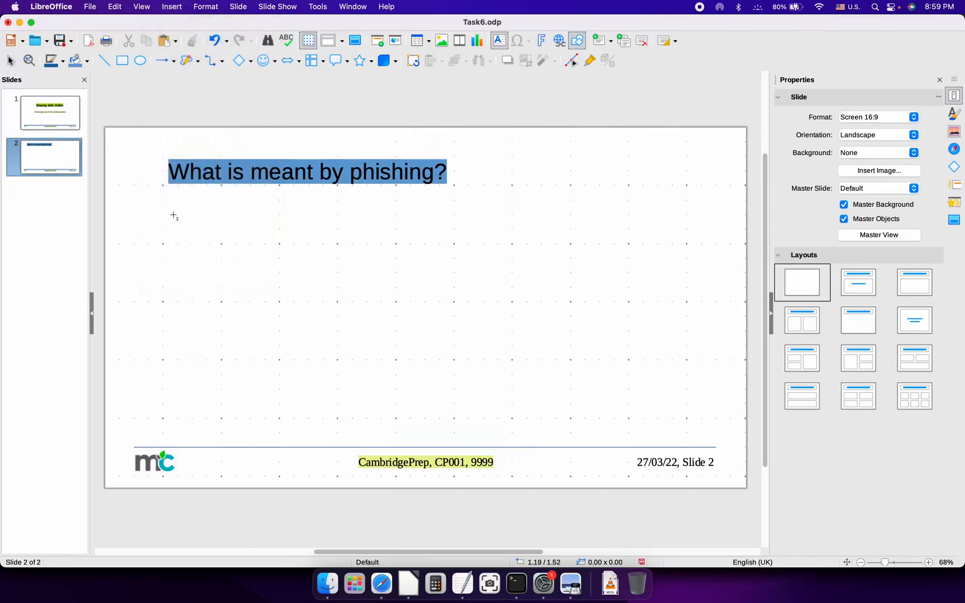
left_click_drag(169, 216, 688, 435)
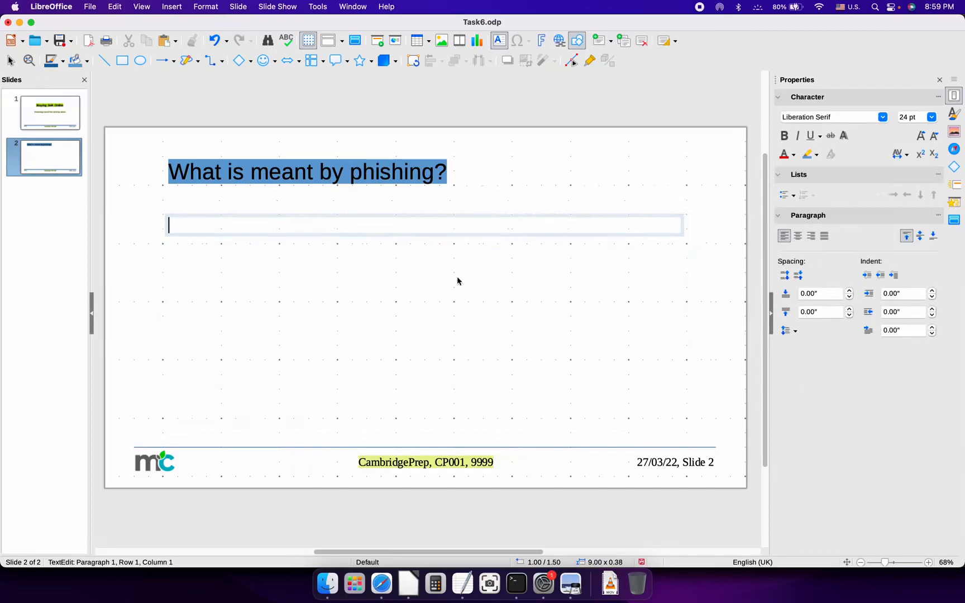
Copy the paragraph explaining what phishing is from phishing.txt in TextEdit into the lower text box on slide 2.
key("super+Tab")
left_click(203, 69)
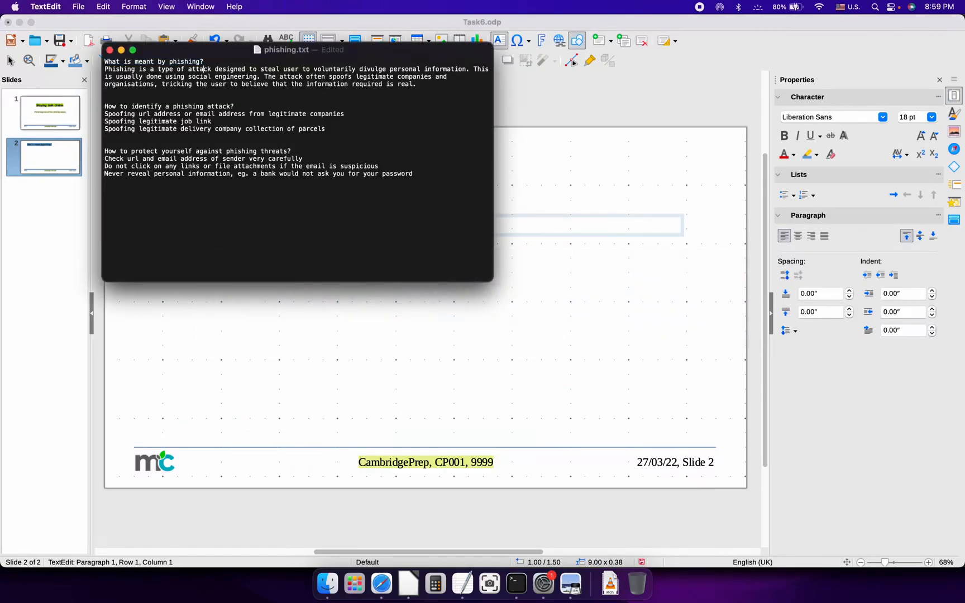
left_click_drag(104, 70, 416, 84)
key("super+c")
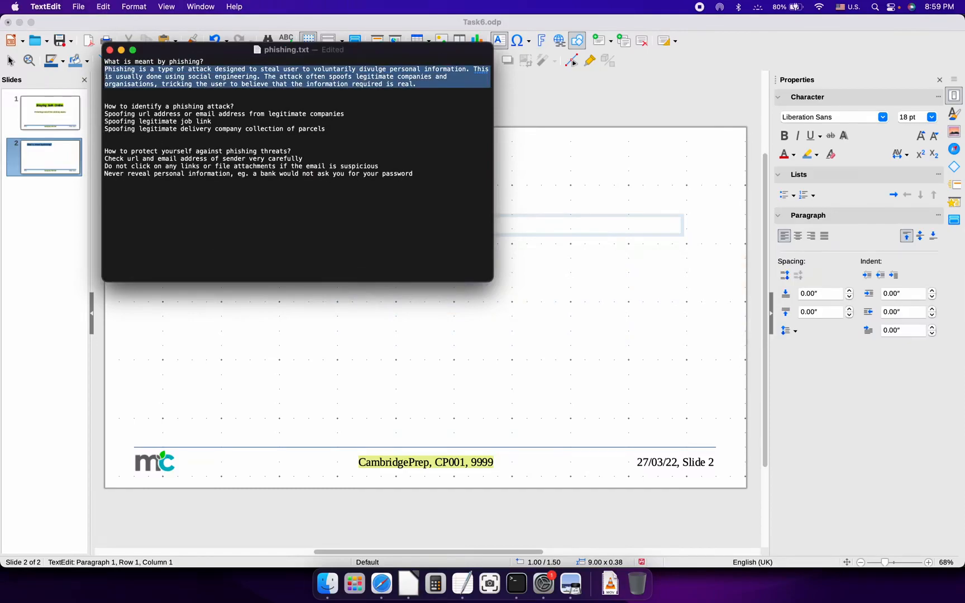
key("super+Tab")
key("super+v")
key("BackSpace")
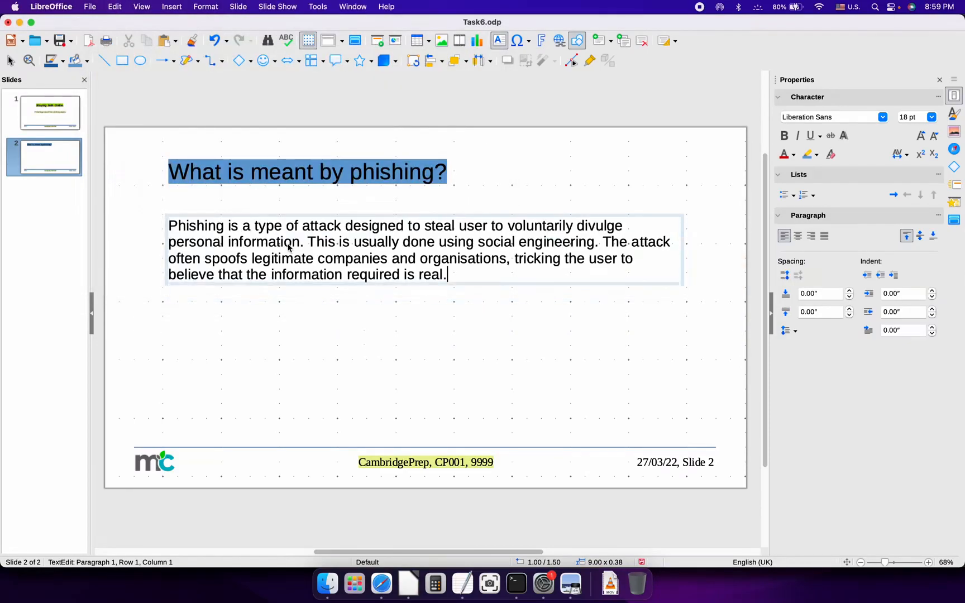
Split the phishing explanation into three paragraphs, one for each sentence.
key("Return")
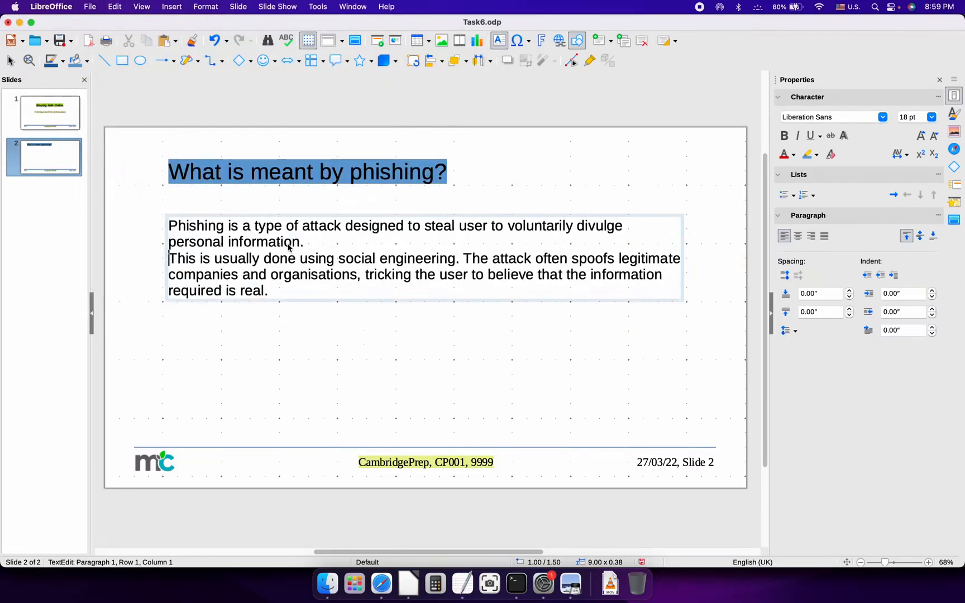
left_click(465, 258)
key("Return")
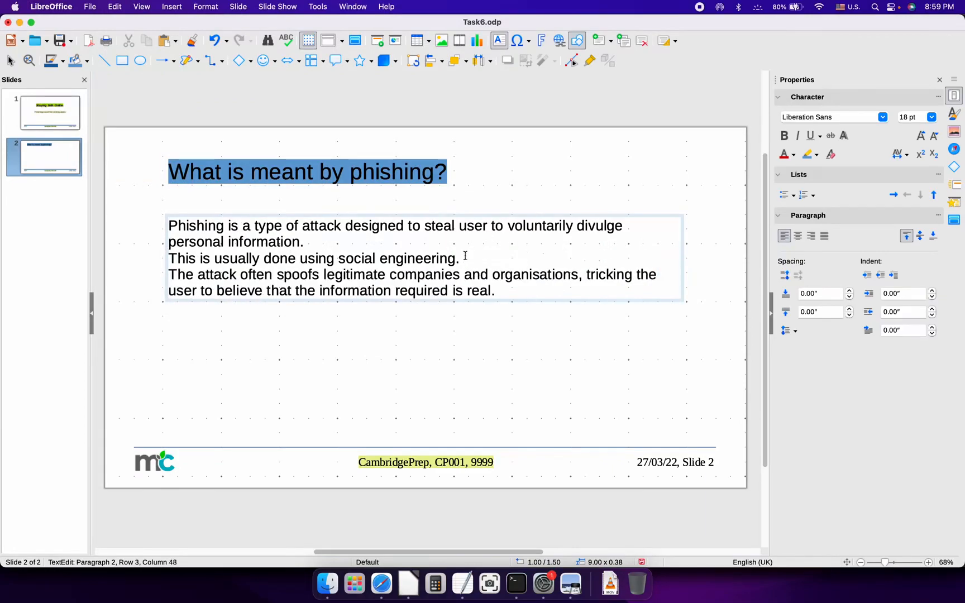
Turn all three paragraphs into a bulleted list and increase the spacing above and below them to 0.32".
key("super+a")
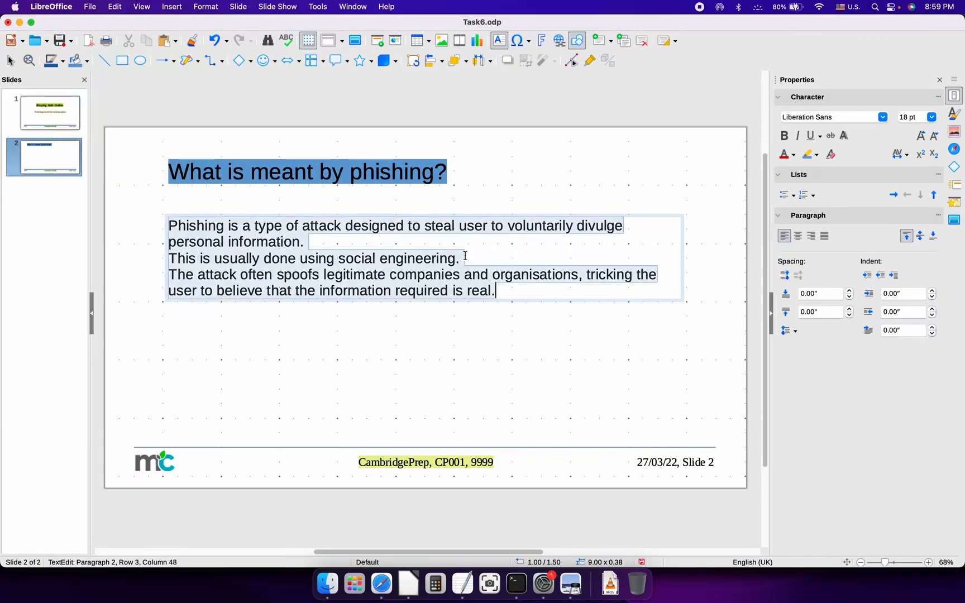
left_click(788, 196)
left_click(784, 275)
left_click(785, 276)
left_click(784, 275)
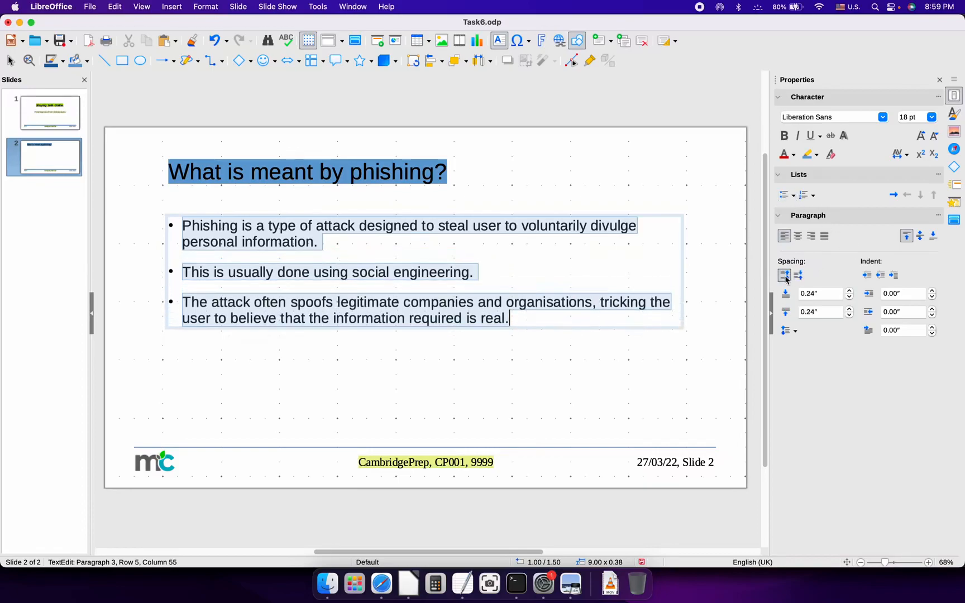
left_click(784, 275)
left_click(785, 275)
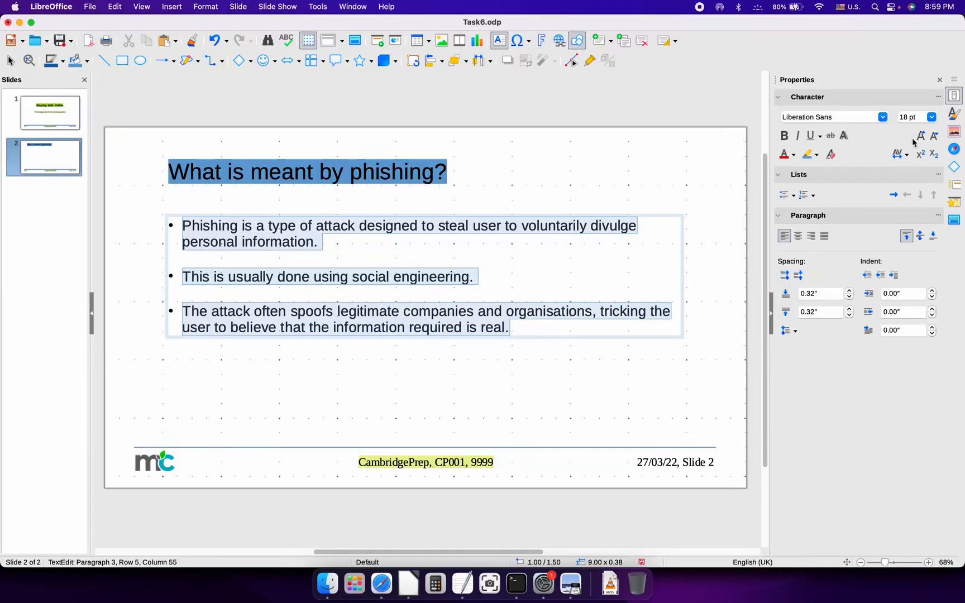
Set the bulleted text to 20 pt and increase its paragraph spacing to 0.35".
left_click(930, 117)
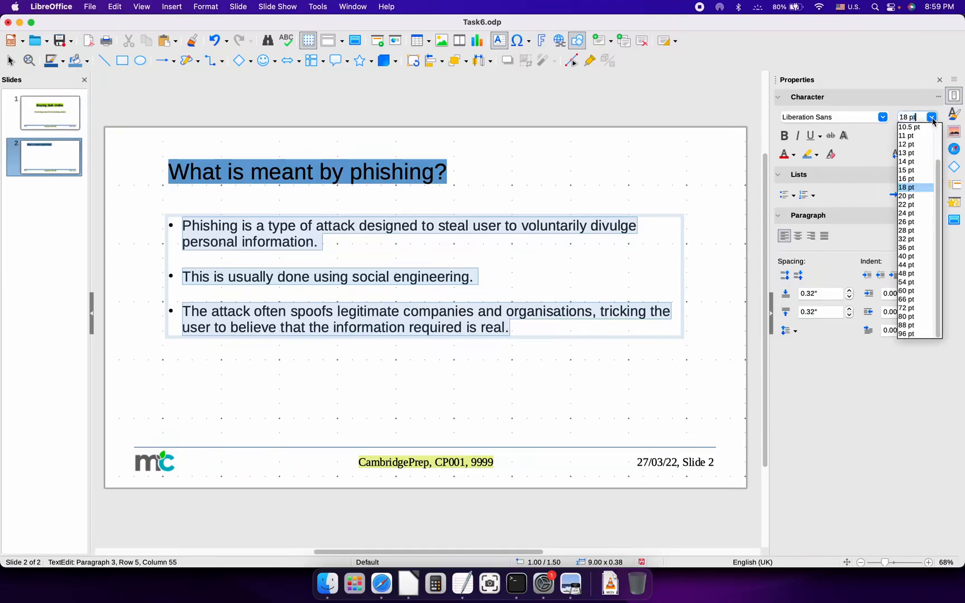
left_click(906, 196)
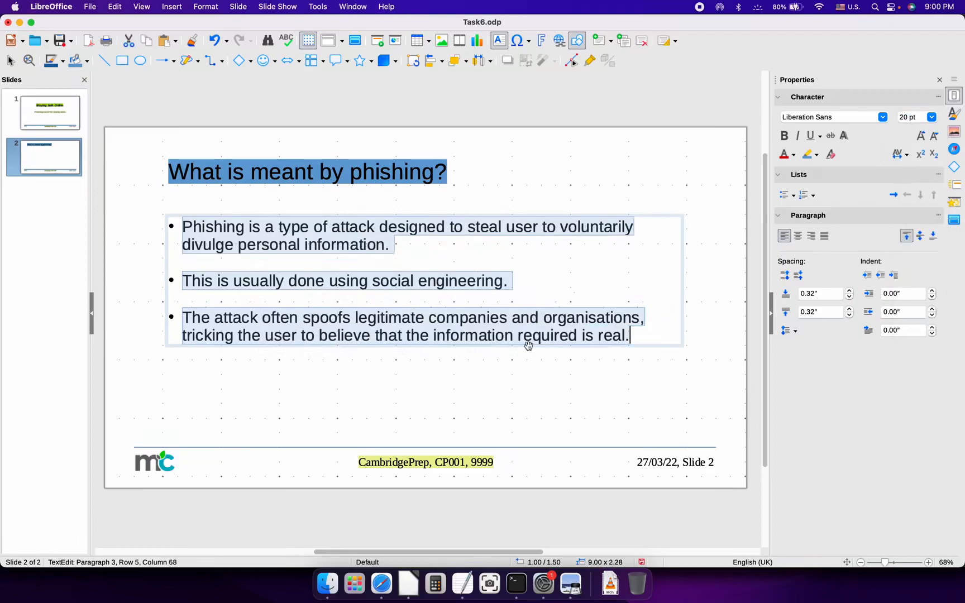
left_click(784, 276)
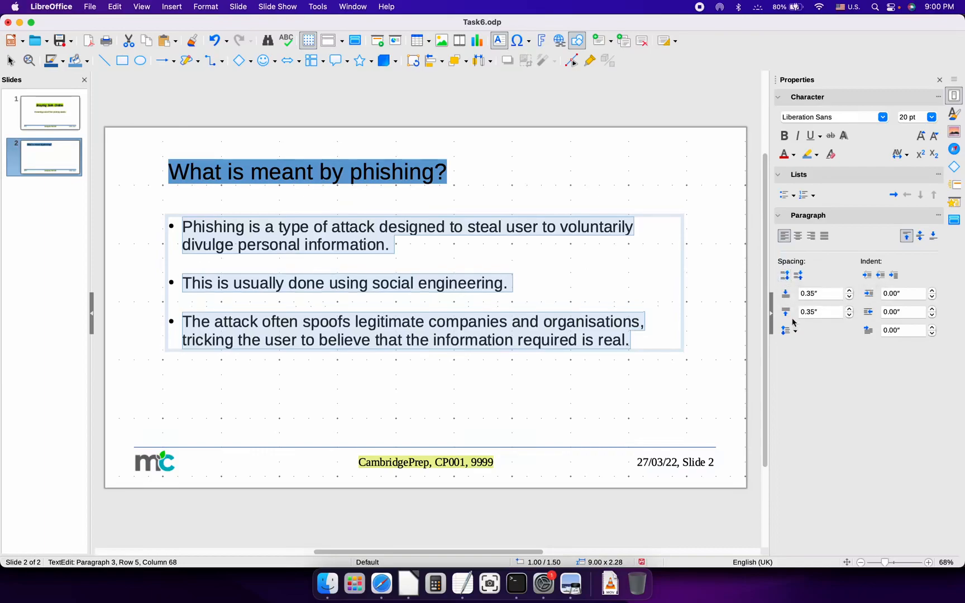
left_click(601, 402)
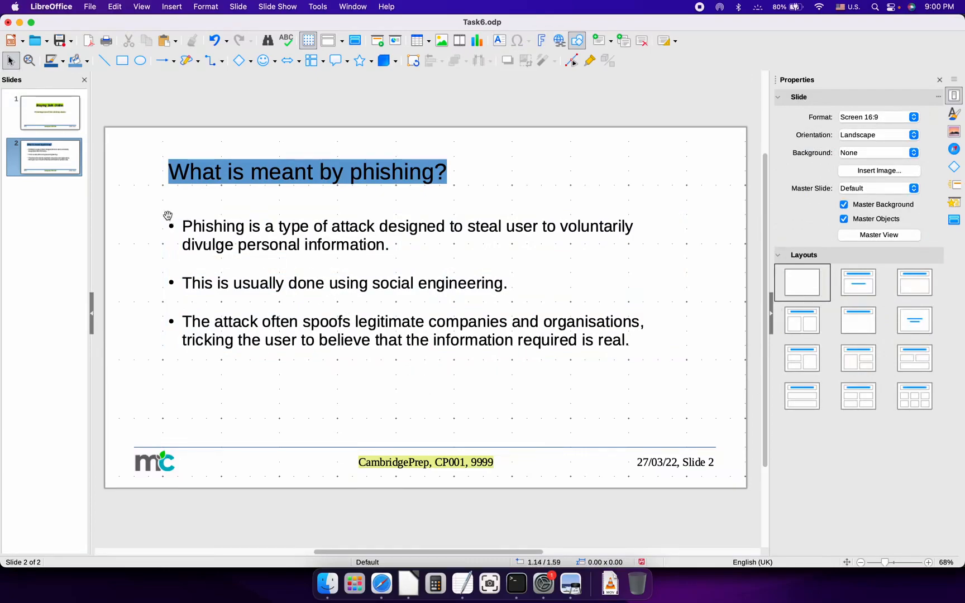
Move the heading and bulleted text box on slide 2 together down by about 0.4".
left_click(54, 165)
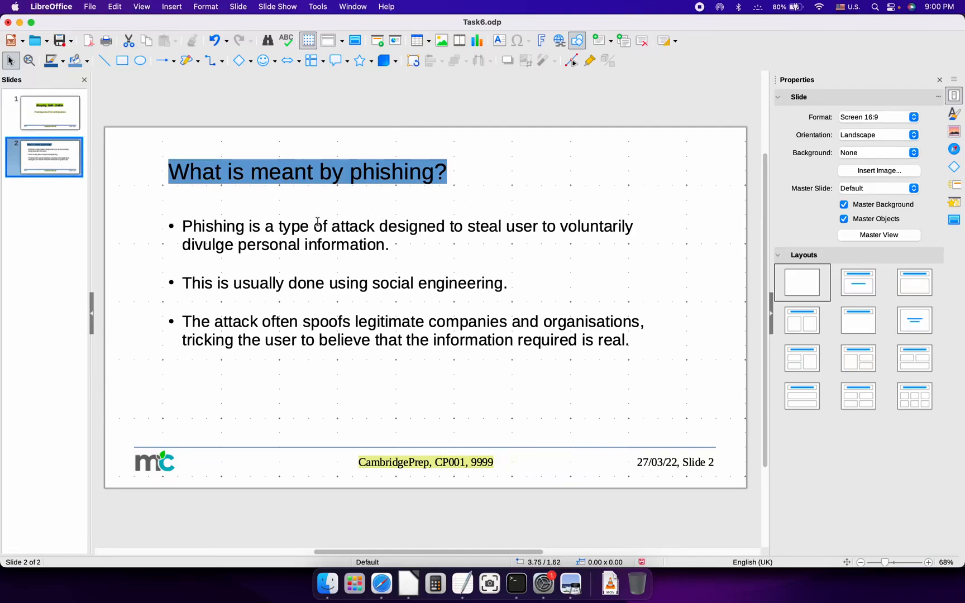
left_click(262, 167)
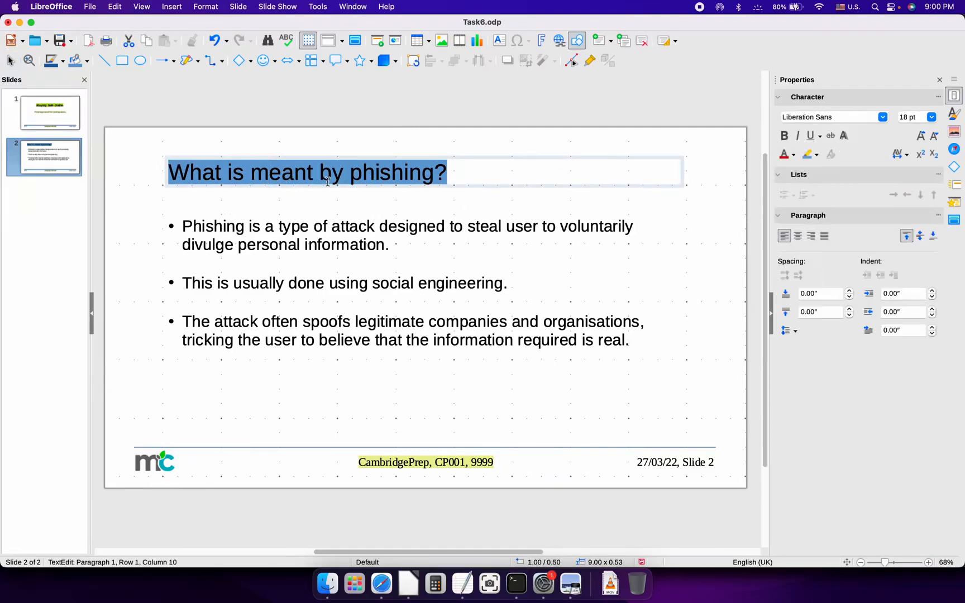
left_click(375, 213)
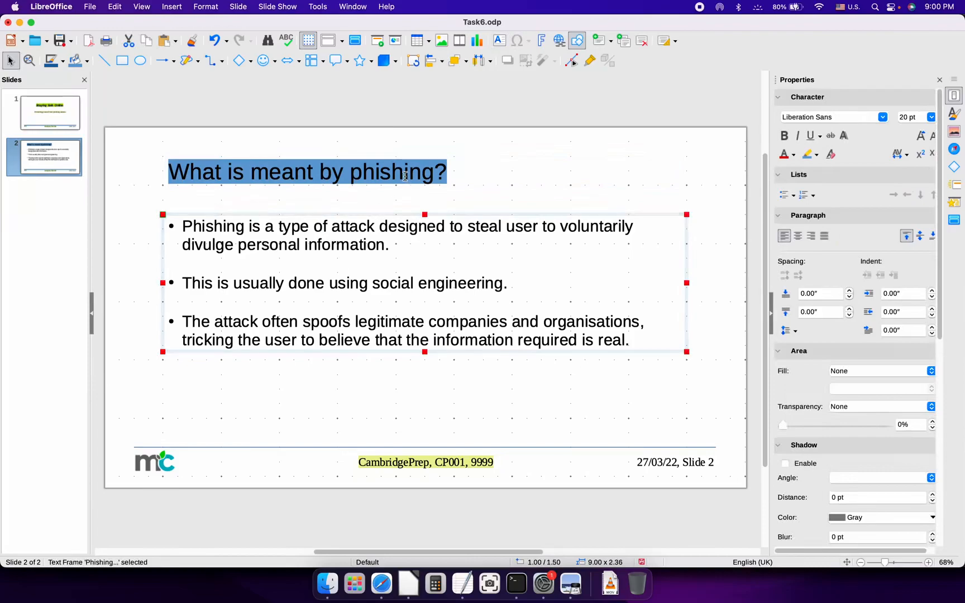
left_click(396, 184)
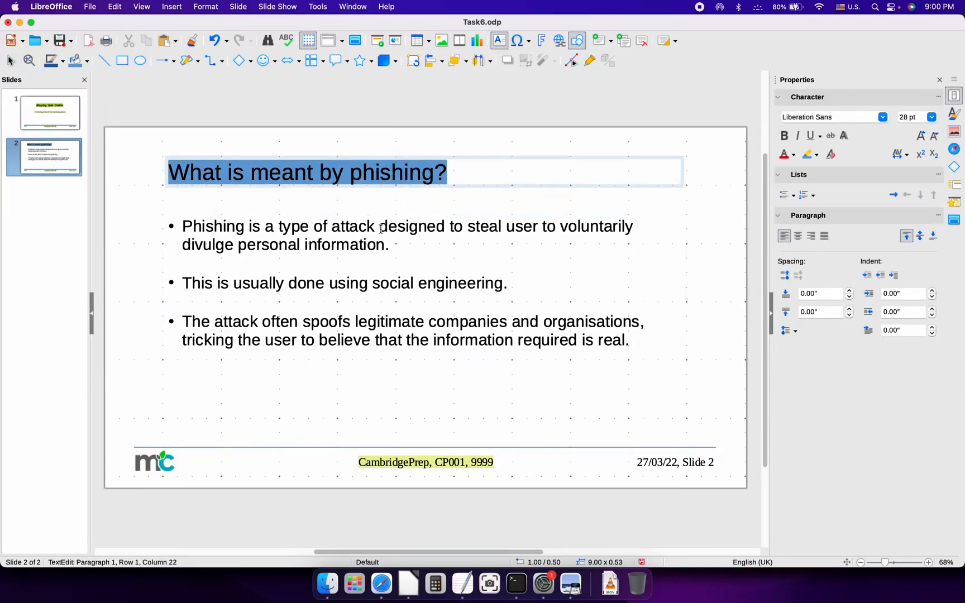
key("ctrl+Return")
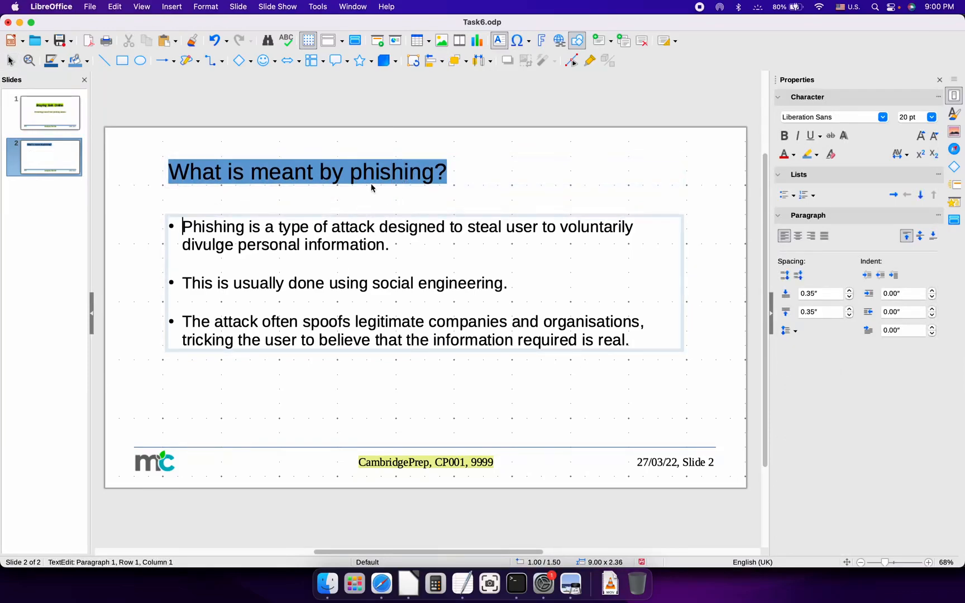
left_click(364, 183)
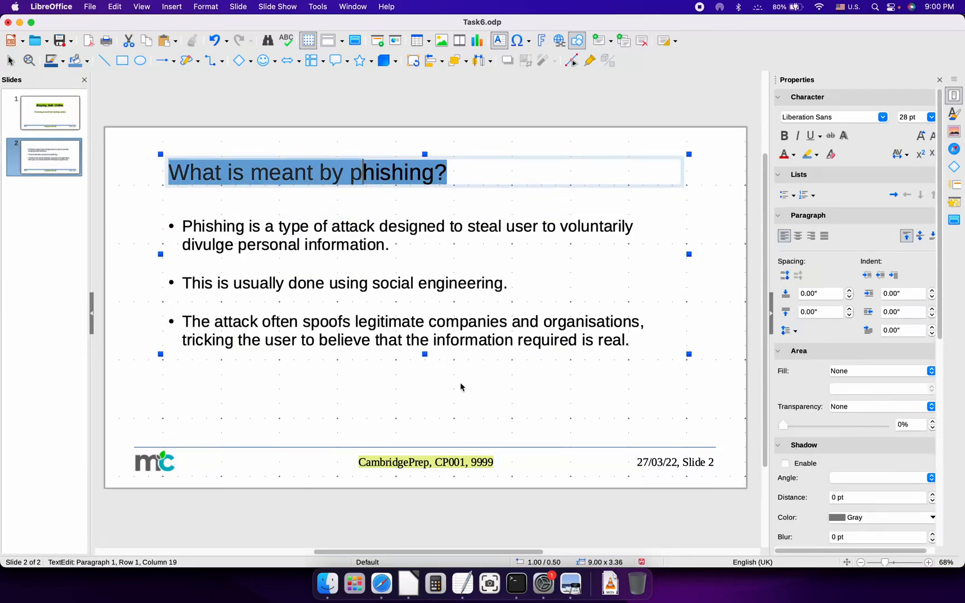
left_click(450, 352)
left_click_drag(450, 352, 450, 376)
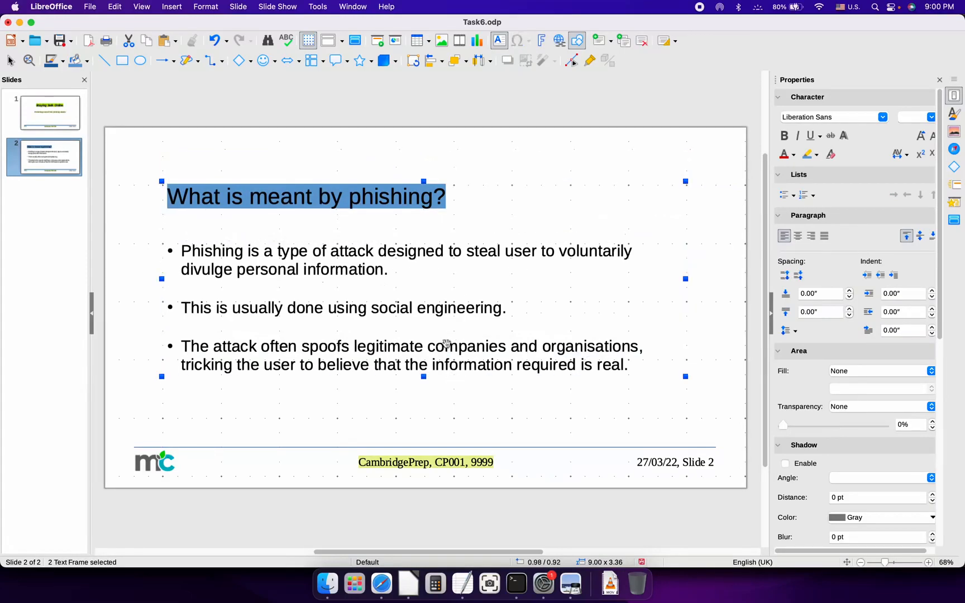
left_click(179, 108)
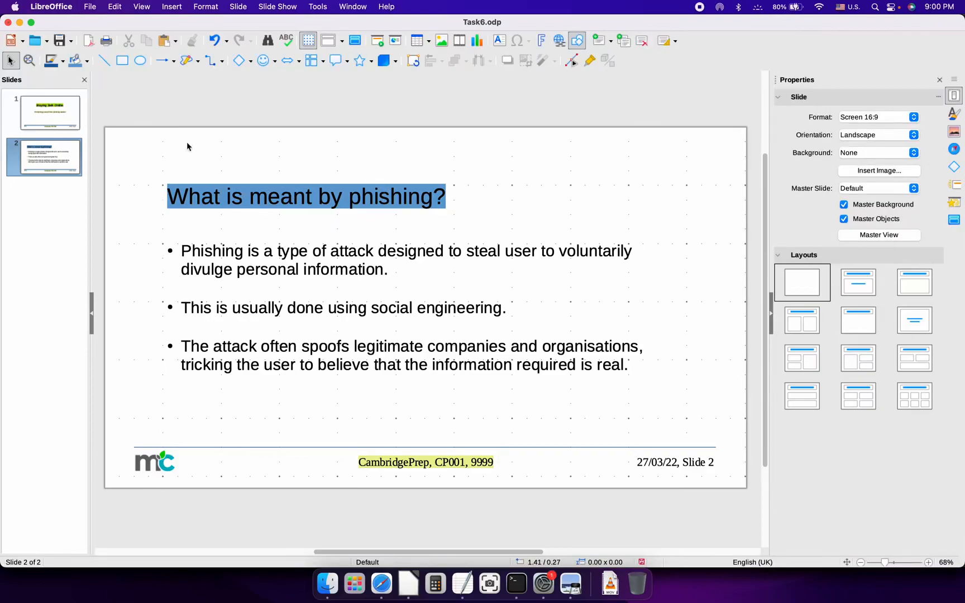
Duplicate slide 2 twice and go to slide 3.
left_click(623, 41)
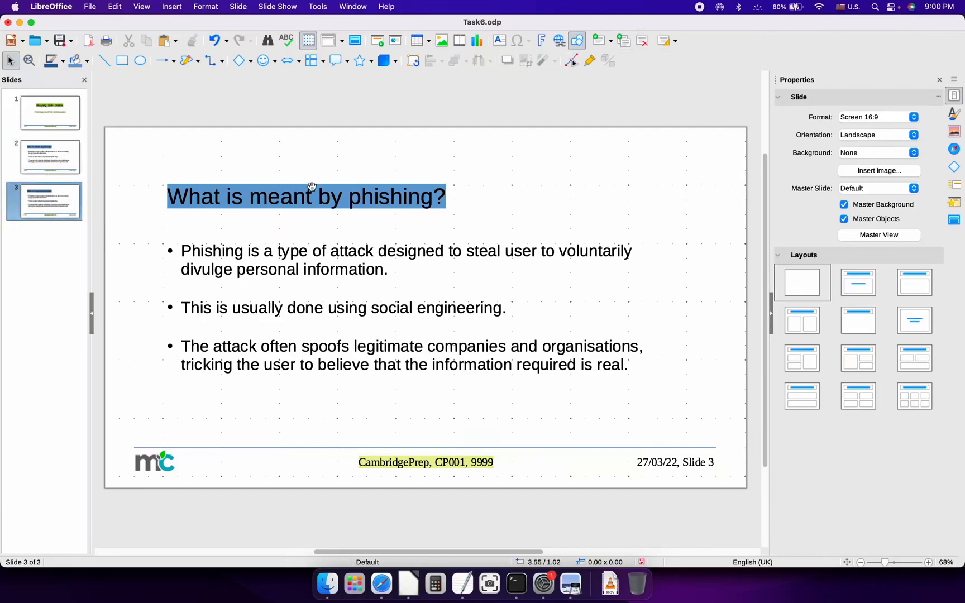
left_click(623, 41)
left_click(56, 202)
Replace slide 3's heading with "How to identify a phishing attack?" copied from phishing.txt in TextEdit.
key("super+Tab")
left_click(129, 106)
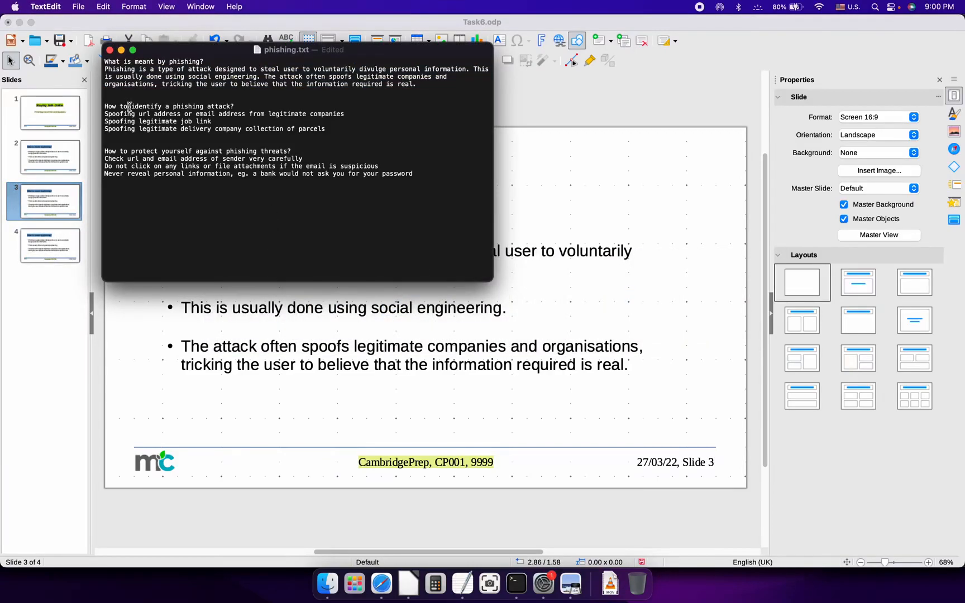
key("shift+super+Left")
key("super+c")
key("super+Tab")
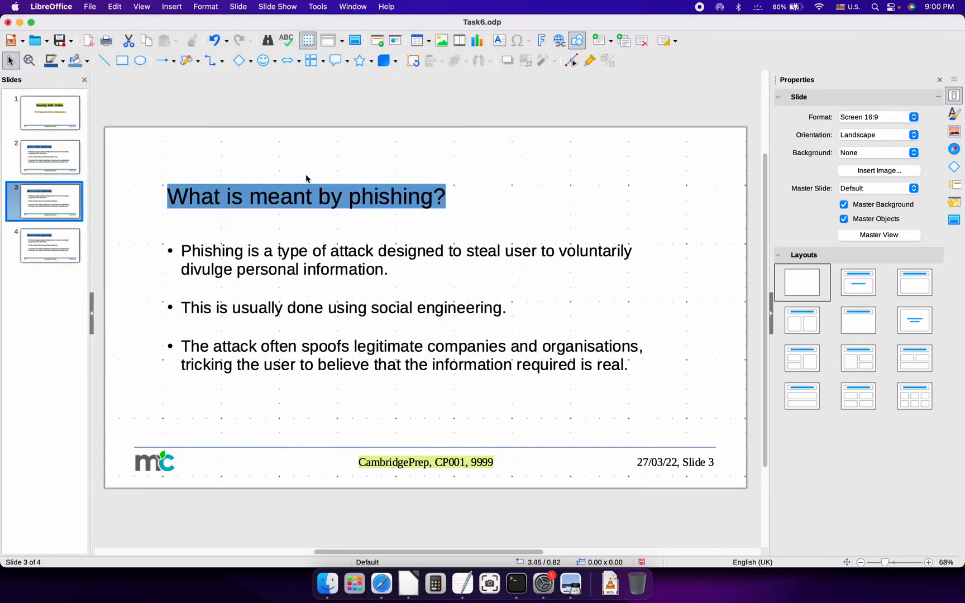
left_click(269, 198)
key("super+a")
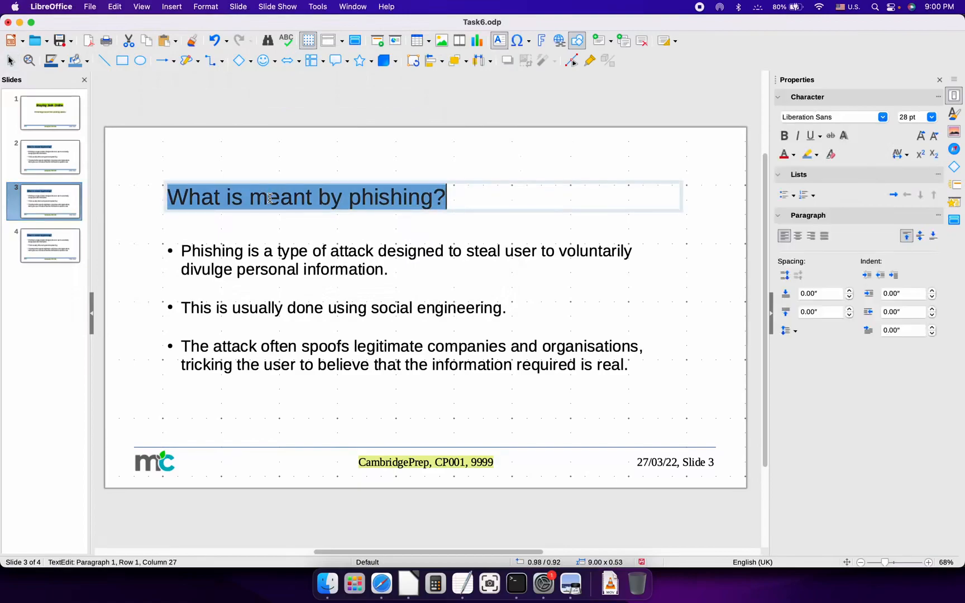
key("super+v")
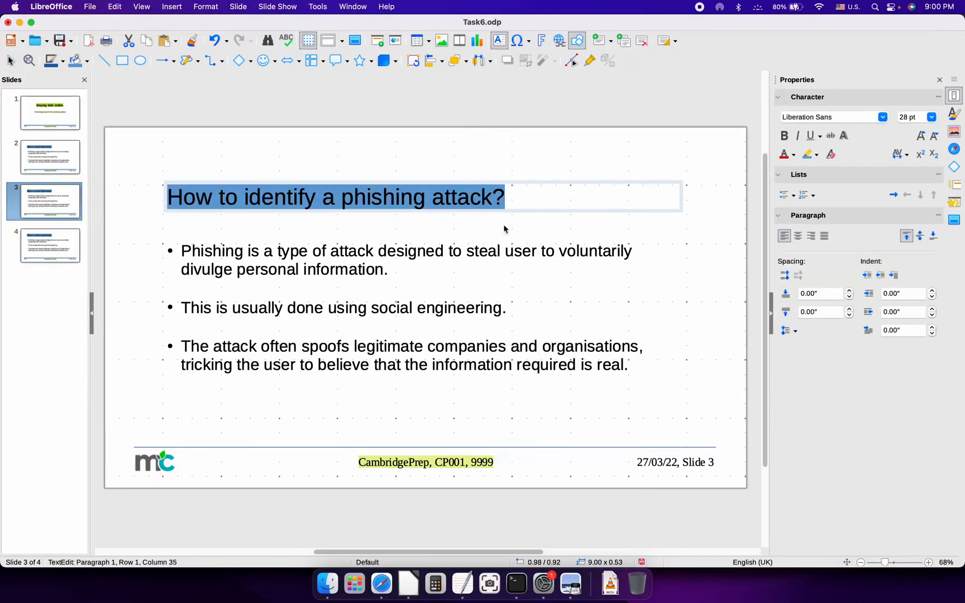
Replace slide 3's bulleted text with the three lines about spoofing copied from phishing.txt in TextEdit.
left_click(407, 251)
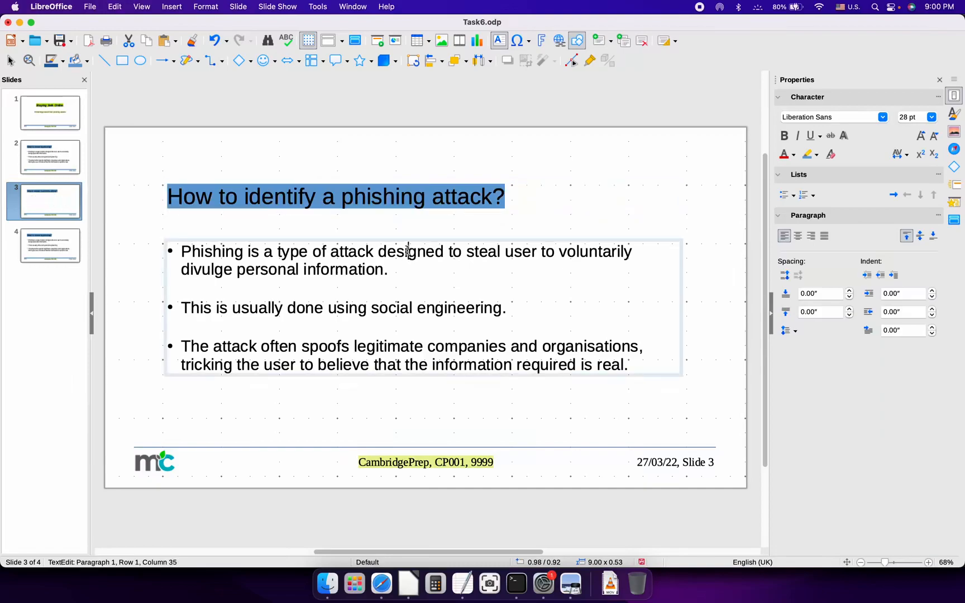
key("super+Tab")
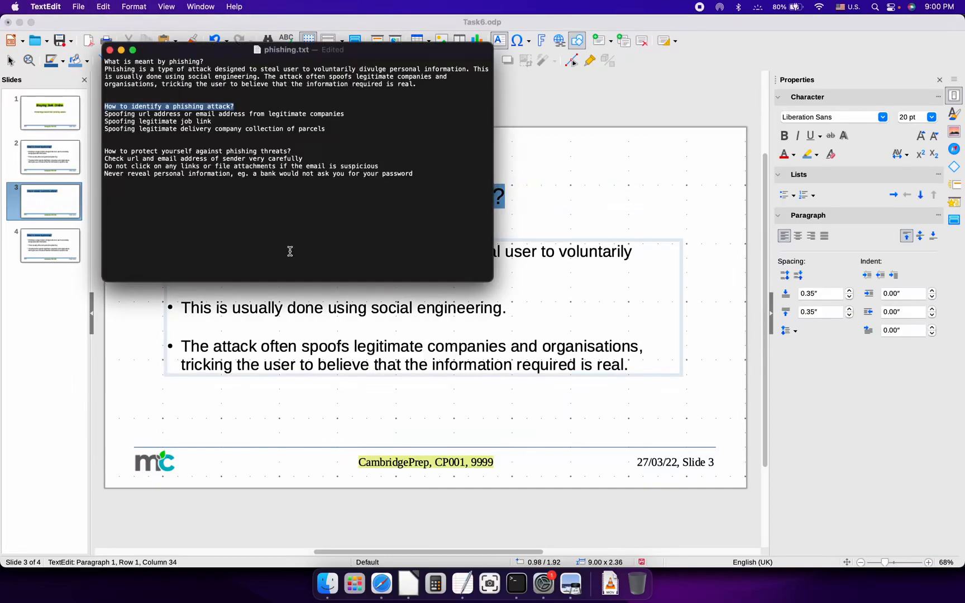
left_click(178, 121)
key("shift+End")
key("shift+Down")
key("shift+Down")
key("super+c")
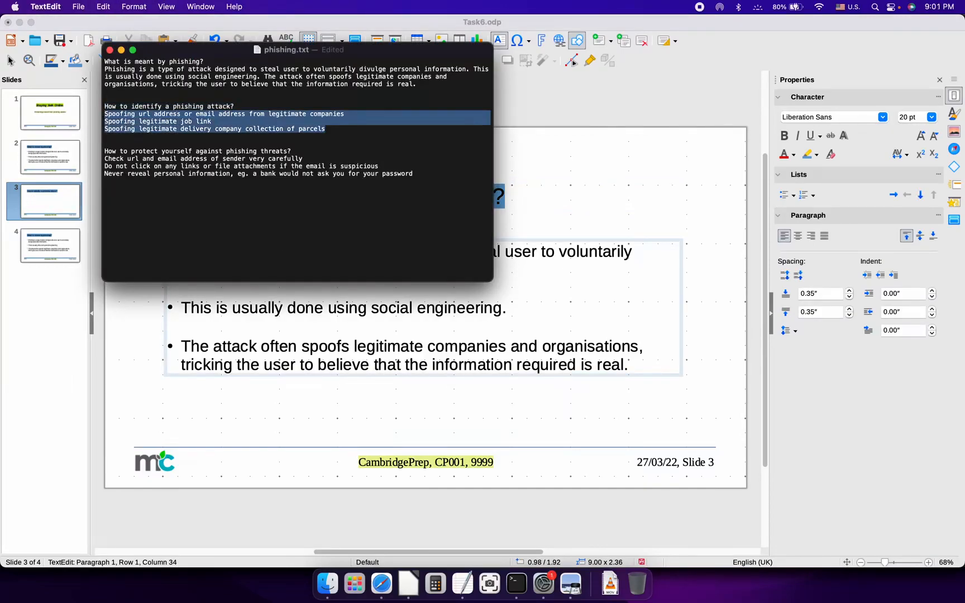
key("super+Tab")
key("super+a")
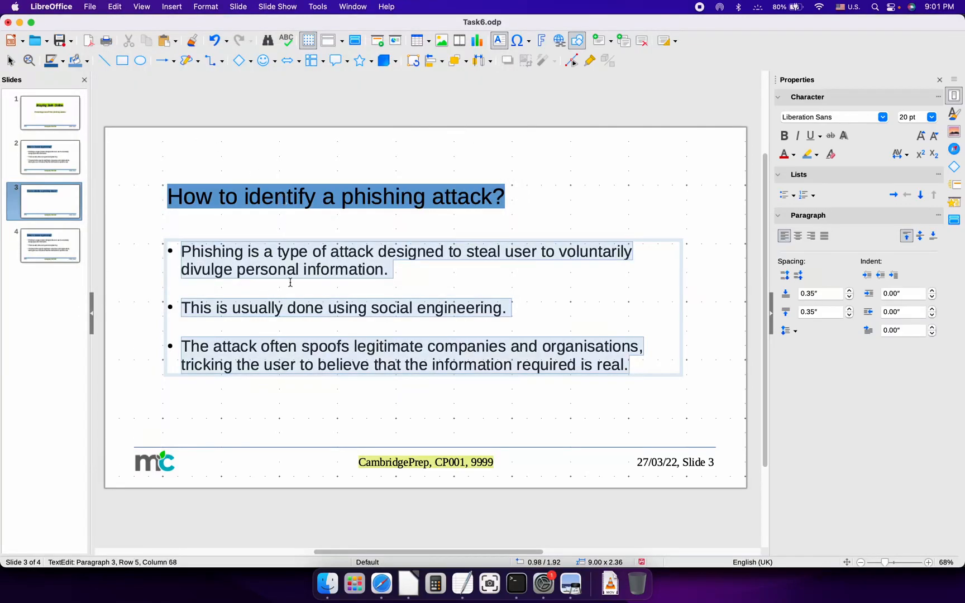
key("super+v")
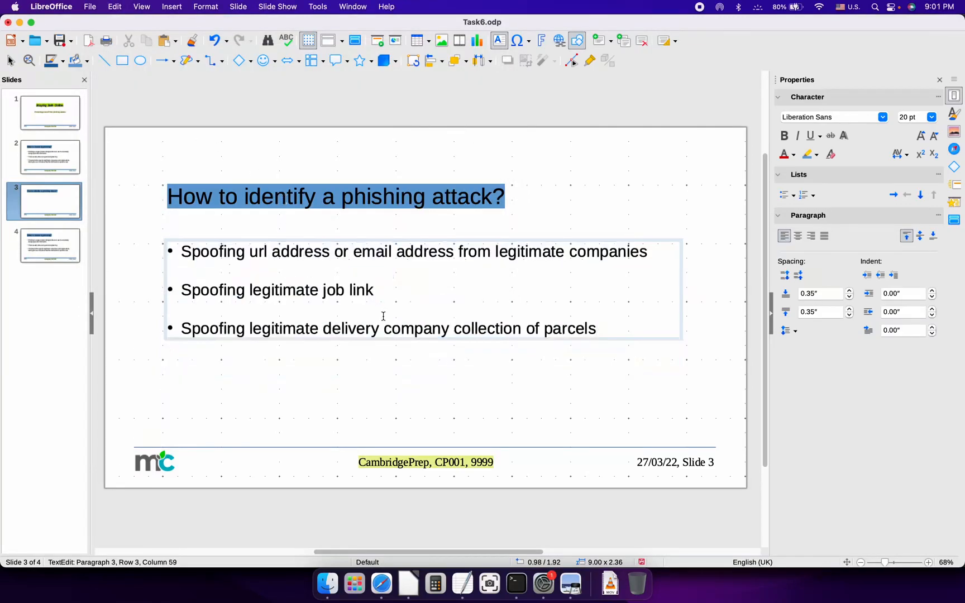
left_click(297, 379)
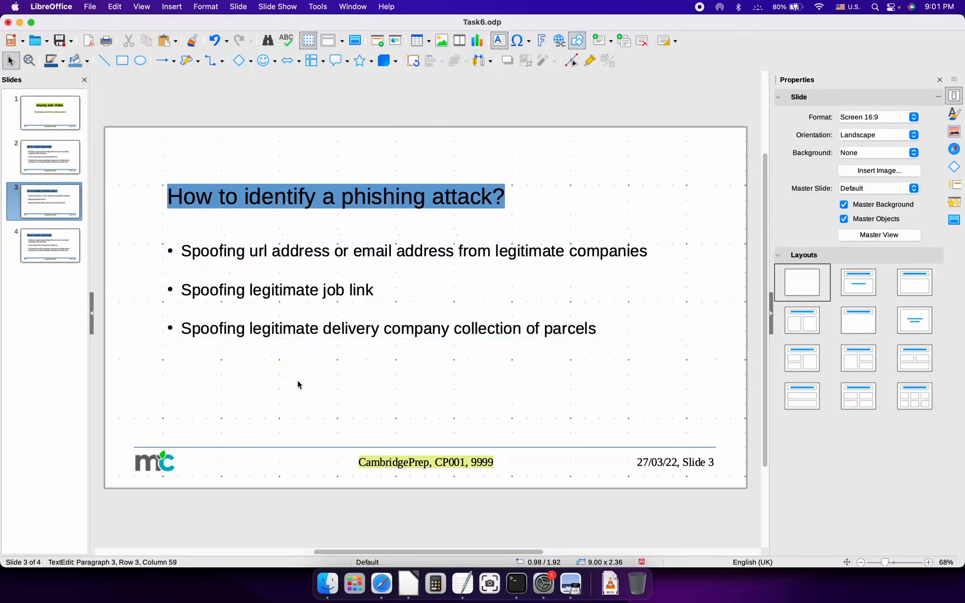
left_click(384, 251)
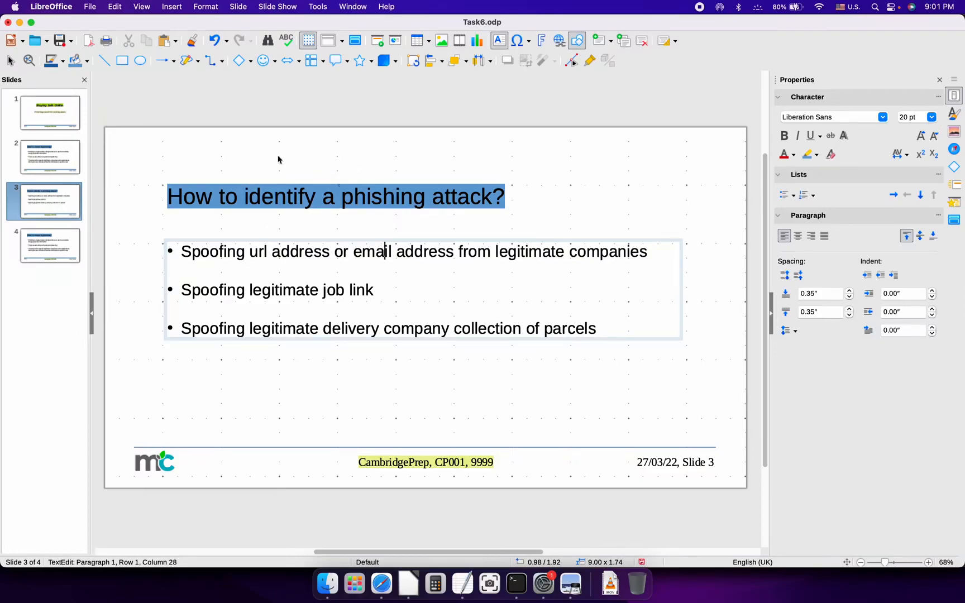
left_click(223, 159)
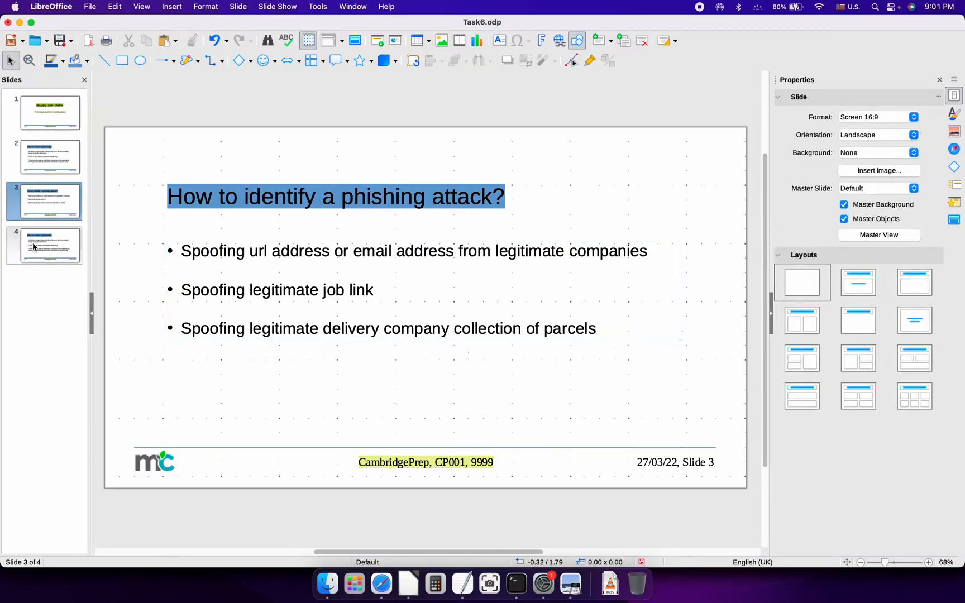
Replace slide 4's heading with "How to protect yourself against phishing threats?" copied from phishing.txt in TextEdit.
left_click(49, 246)
key("super+Tab")
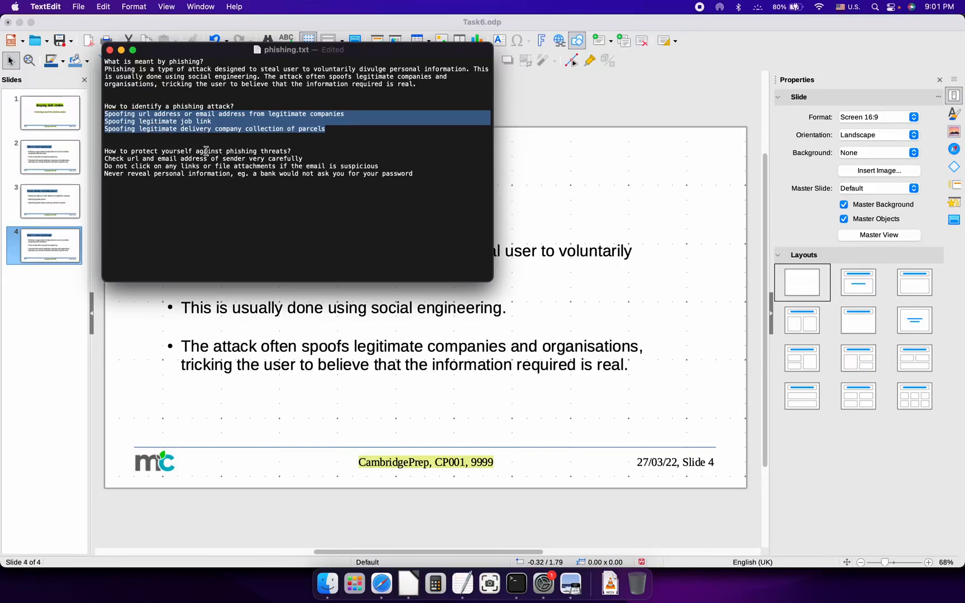
left_click(206, 151)
key("super+Left")
key("super+shift+Right")
key("super+c")
key("super+Tab")
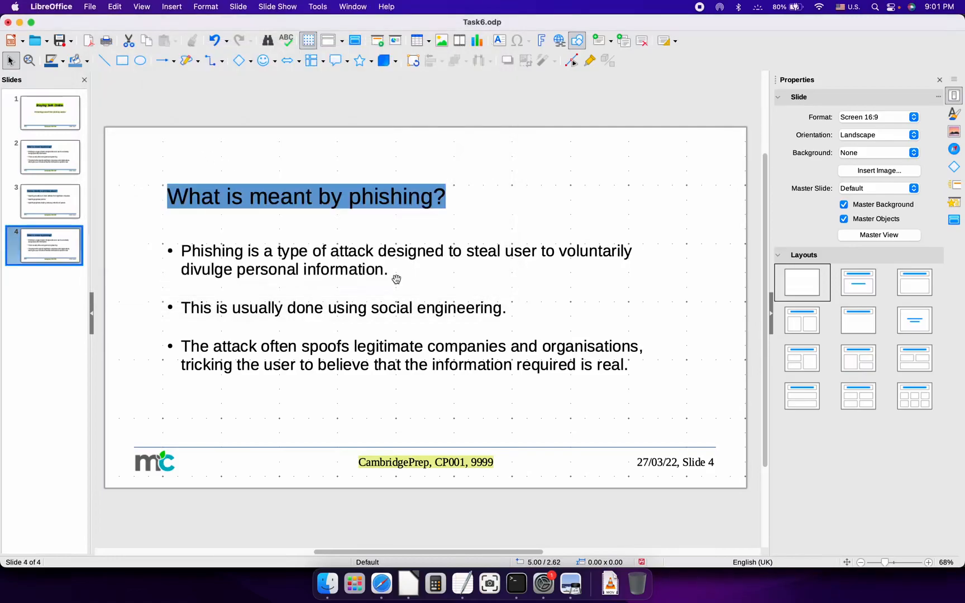
key("super+v")
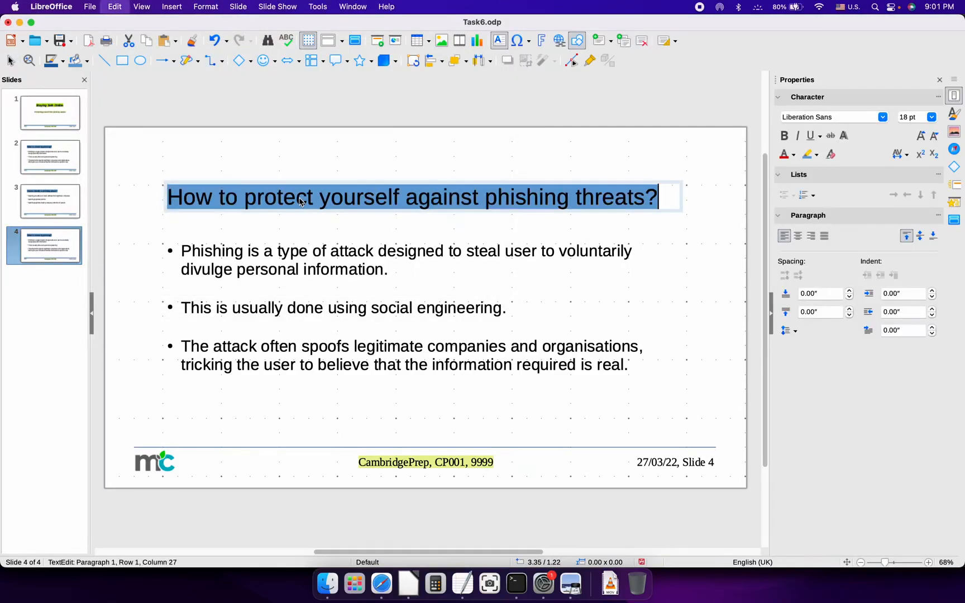
Replace slide 4's bulleted text with the three lines of protection advice copied from phishing.txt in TextEdit.
left_click(282, 252)
key("super+Tab")
key("Down")
key("shift+Down")
key("shift+Down")
key("shift+Down")
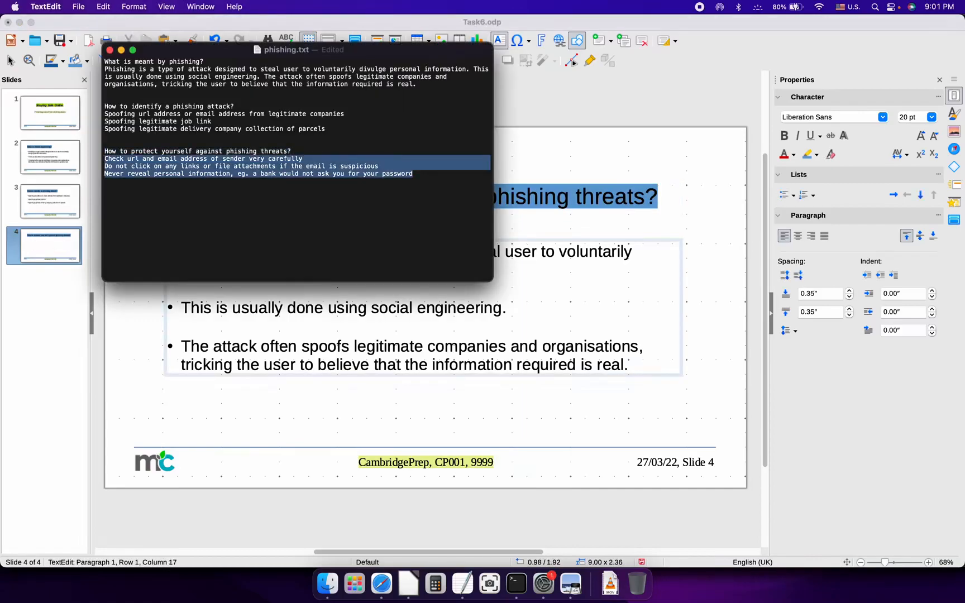
key("super+c")
key("super+Tab")
key("super+a")
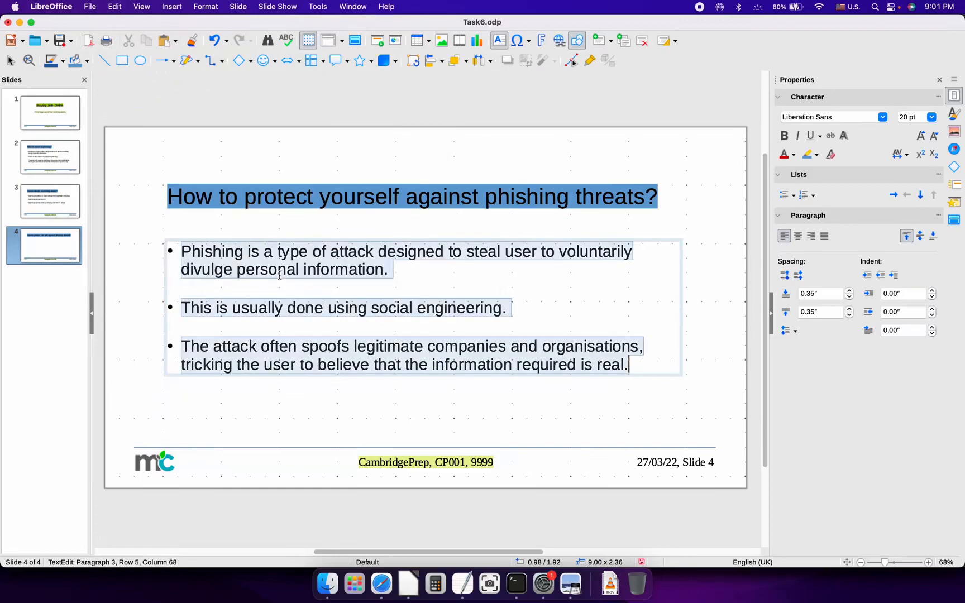
key("super+v")
left_click(303, 395)
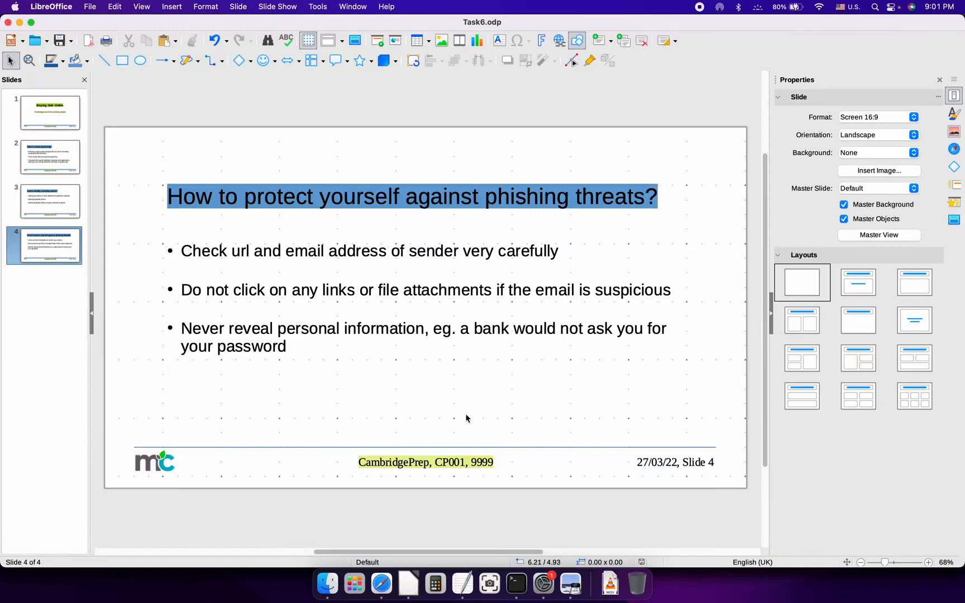
Switch to the exam paper in Preview and tick off both question 28 requirements and question 29's master slide items requirement.
key("super+Tab")
key("super+Tab")
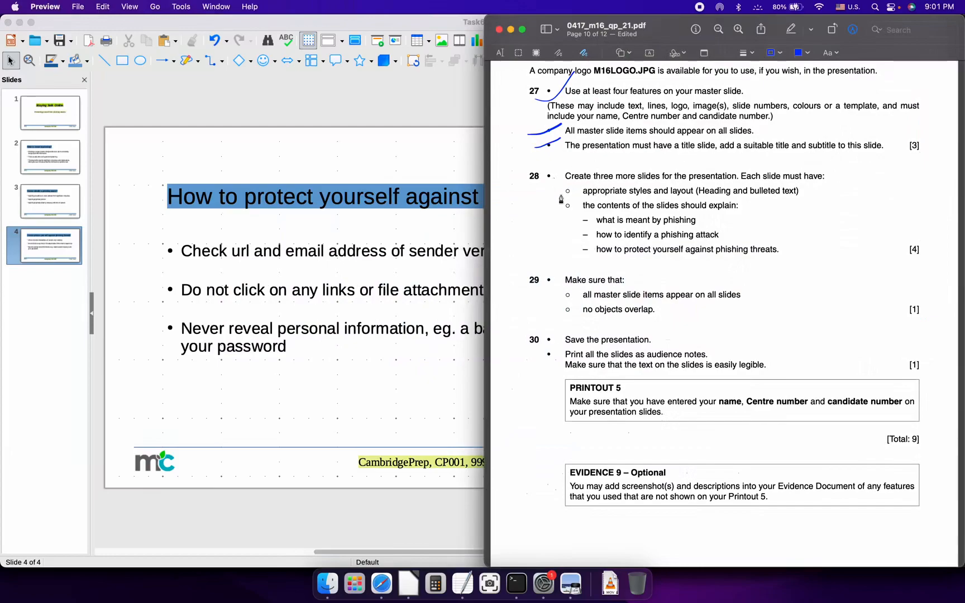
left_click_drag(550, 193, 590, 177)
left_click_drag(554, 211, 580, 201)
scroll(556, 266, "down", 2)
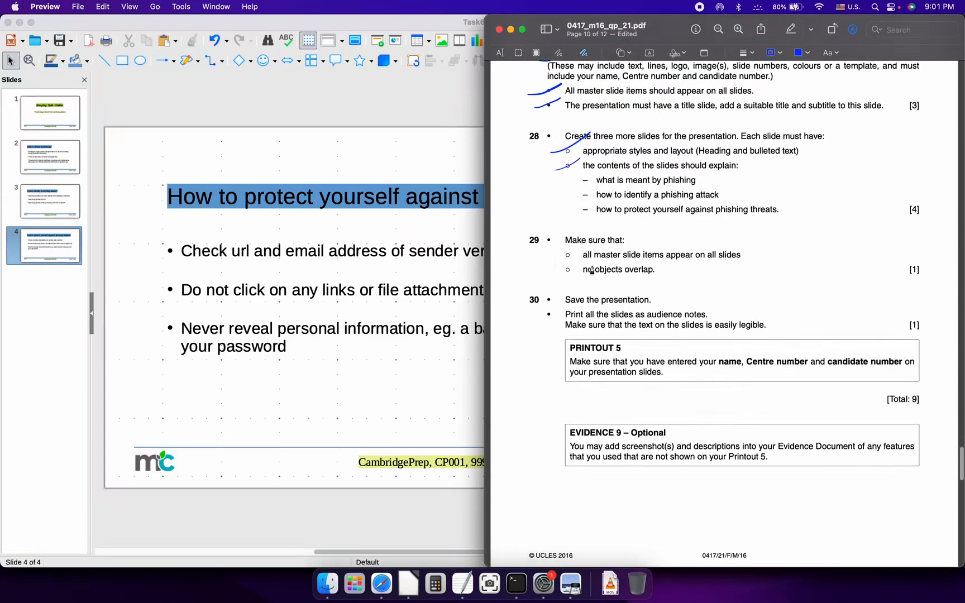
left_click(561, 257)
mouse_move(562, 260)
left_mouse_down()
mouse_move(585, 254)
mouse_move(578, 262)
left_mouse_up()
Switch to LibreOffice and go through slides 1 to 4 to check the master slide items and any overlapping objects.
left_click(236, 113)
left_click(44, 116)
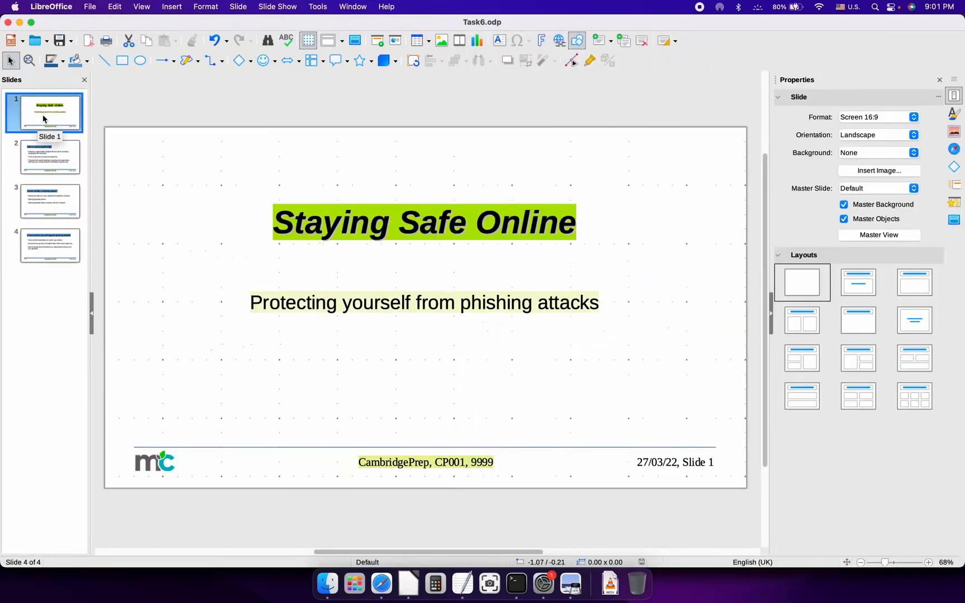
key("Down")
key("Down")
key("Down")
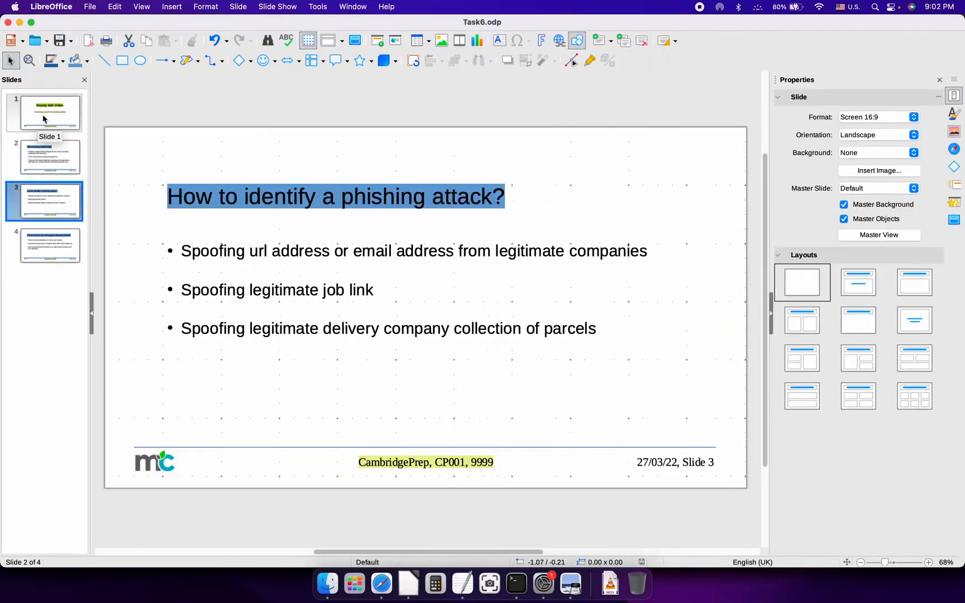
Switch to the exam paper in Preview and tick off "Save the presentation" in question 30.
key("super+Tab")
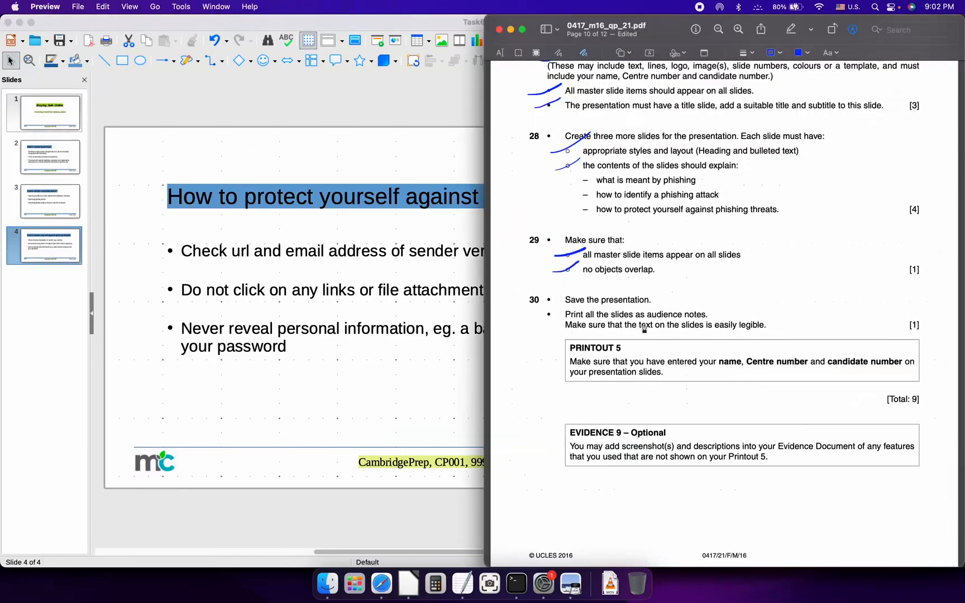
left_click_drag(532, 300, 555, 295)
Switch back to LibreOffice and open the presentation's master slide for viewing.
left_click(423, 124)
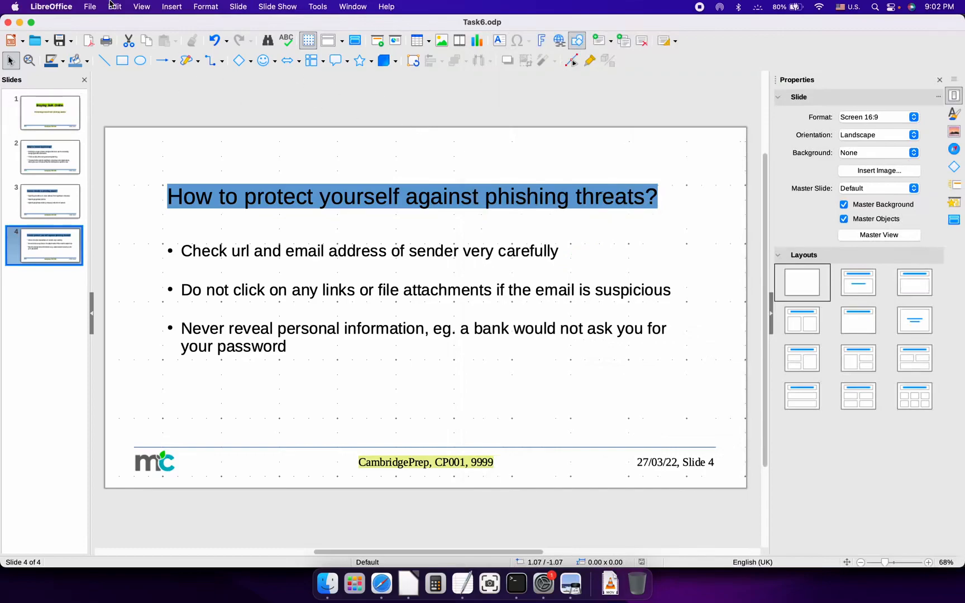
left_click(142, 6)
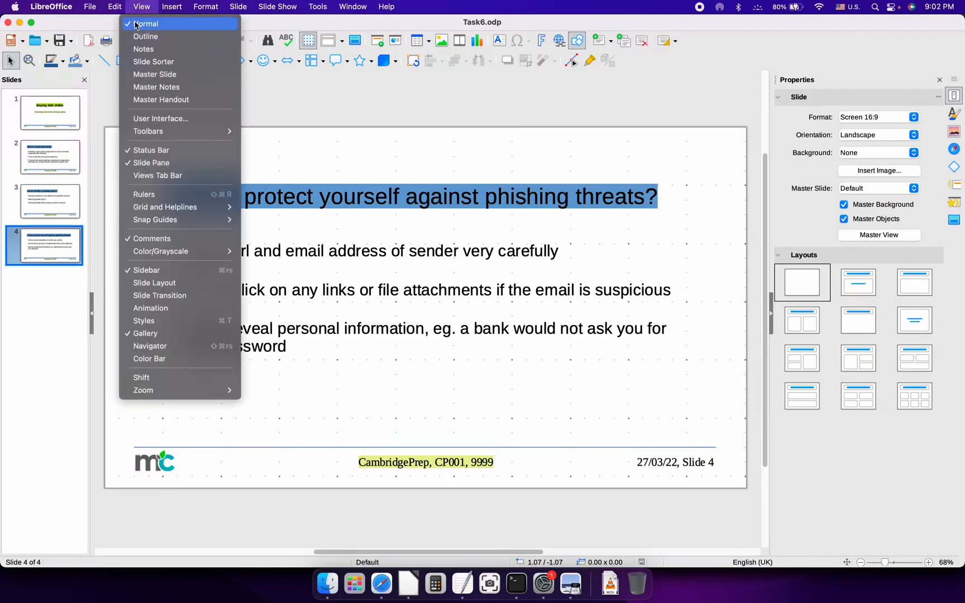
left_click(154, 78)
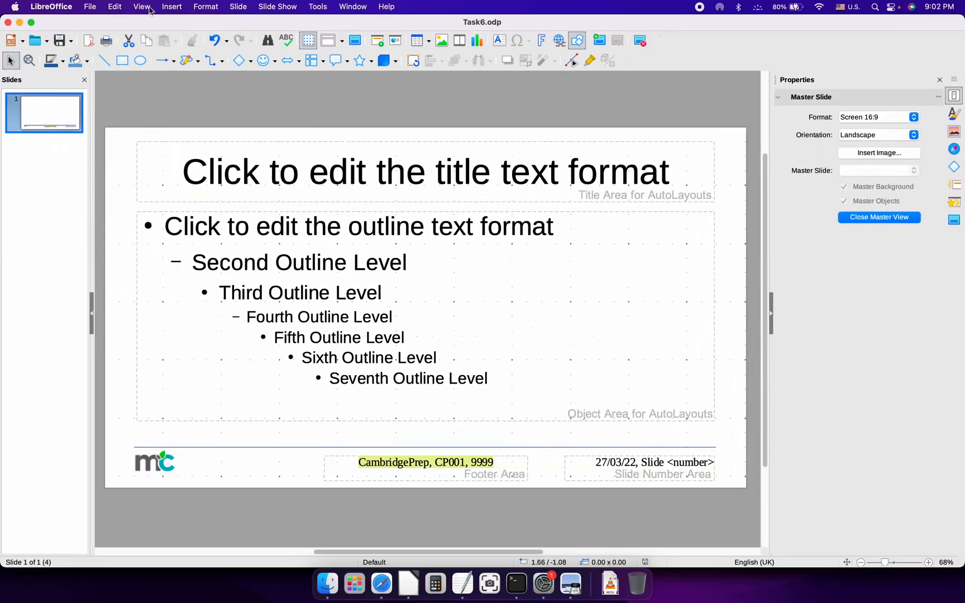
Give the notes area in the master notes a continuous border line, and show the slides as notes pages.
left_click(142, 6)
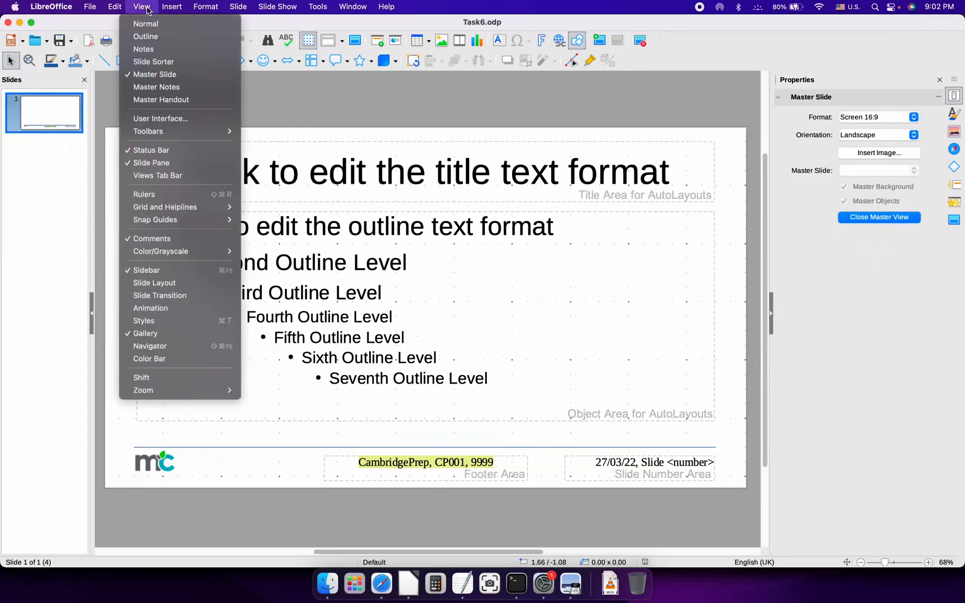
left_click(165, 90)
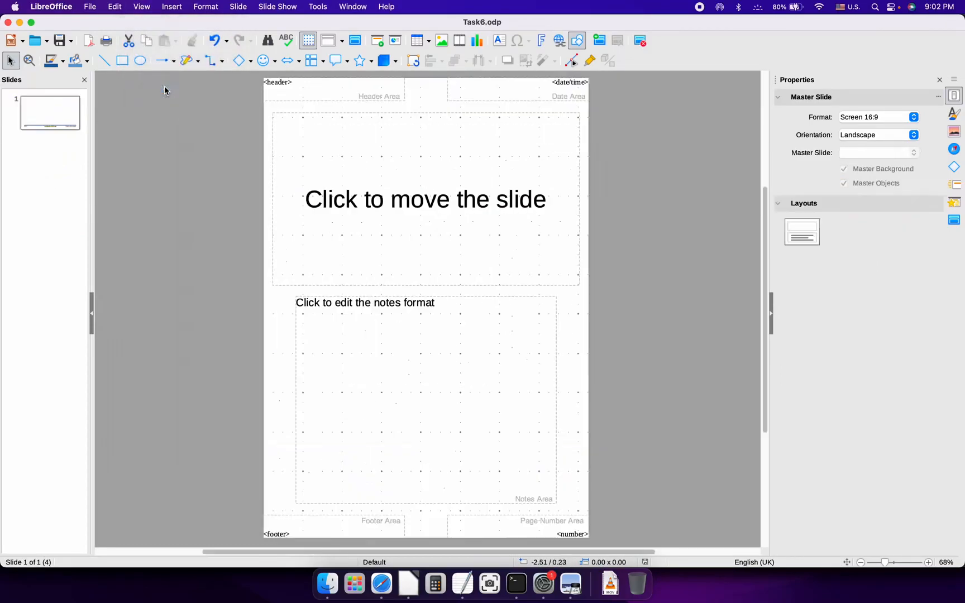
left_click(446, 296)
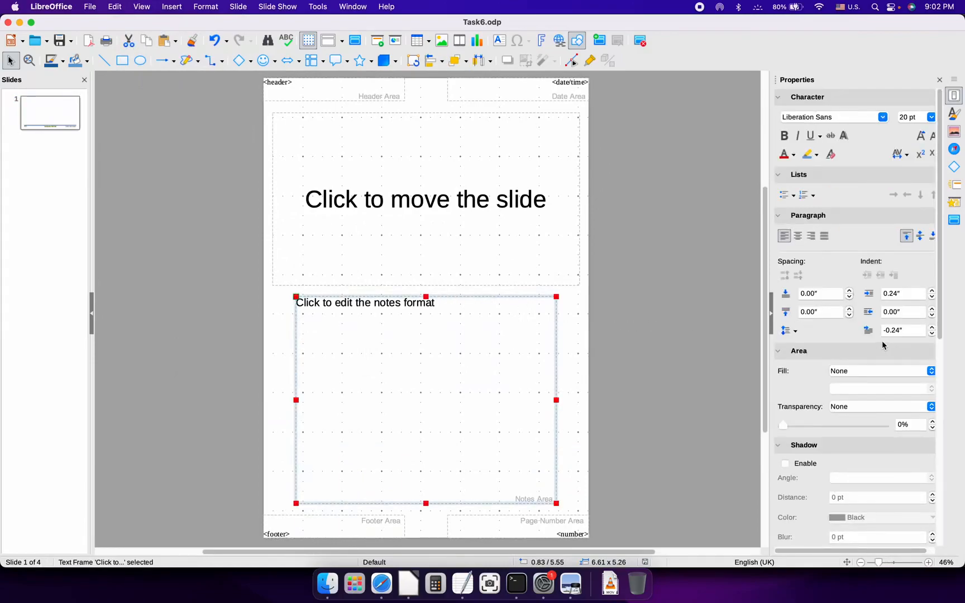
scroll(852, 397, "down", 5)
scroll(852, 398, "down", 2)
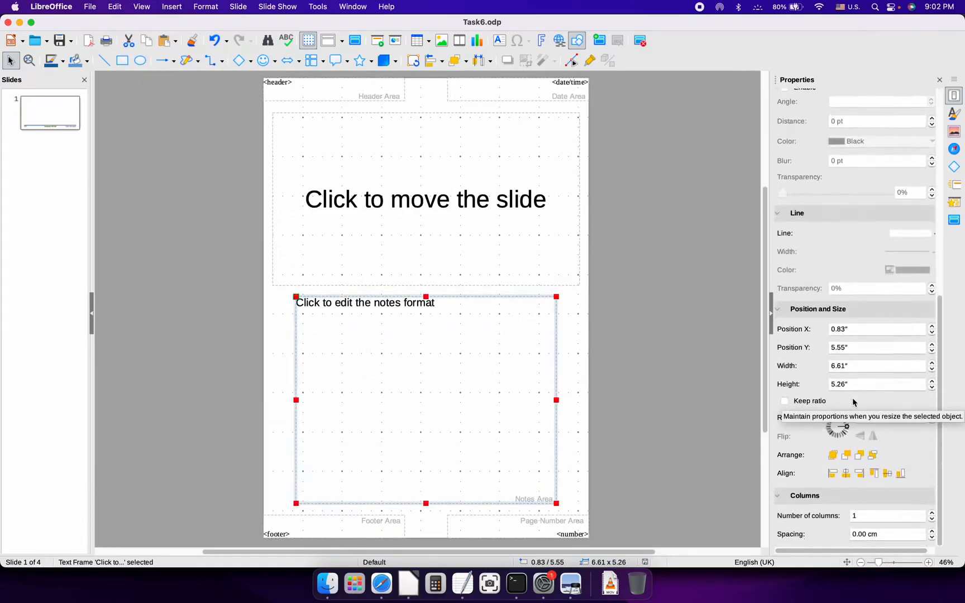
left_click(905, 239)
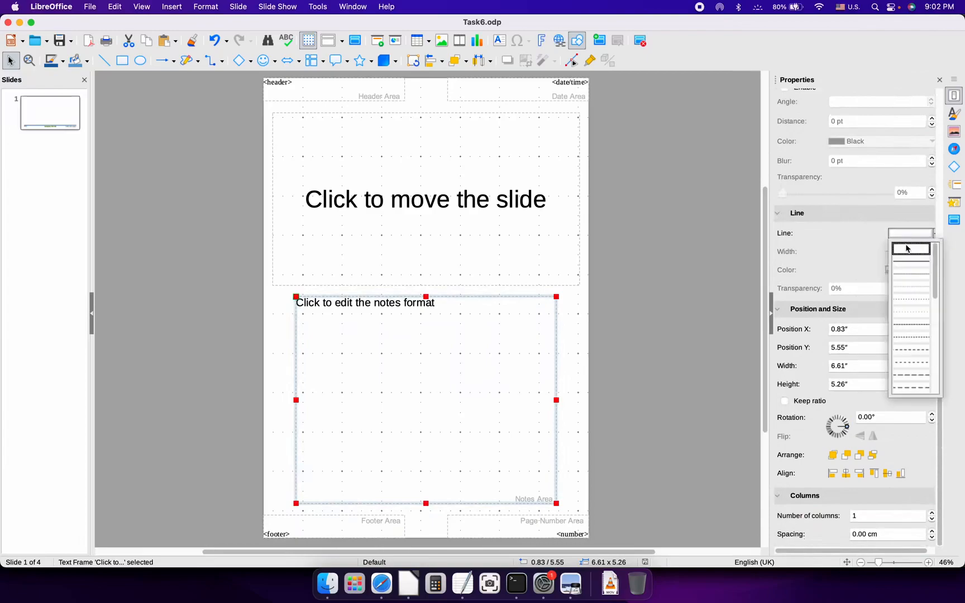
left_click(911, 264)
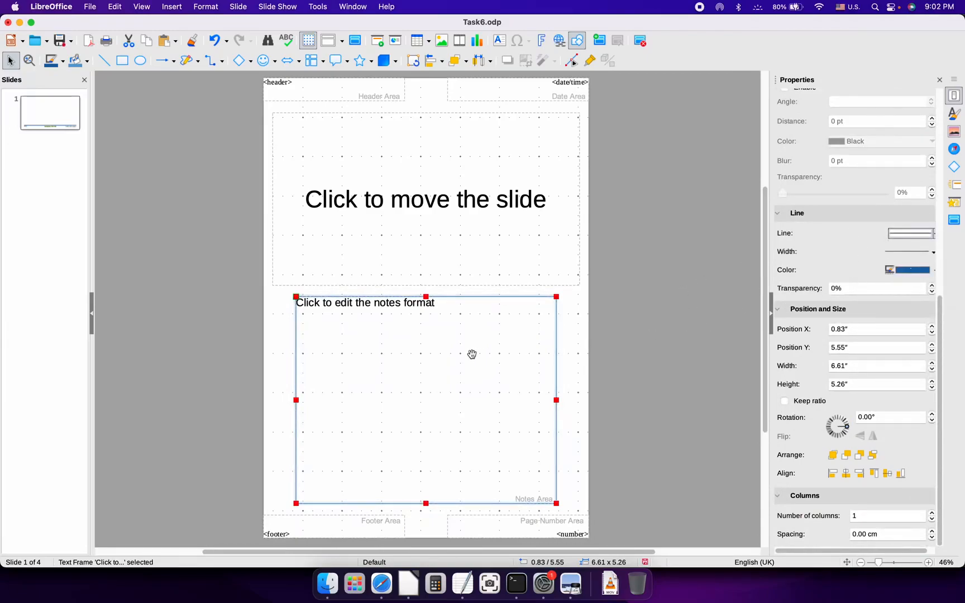
left_click(642, 312)
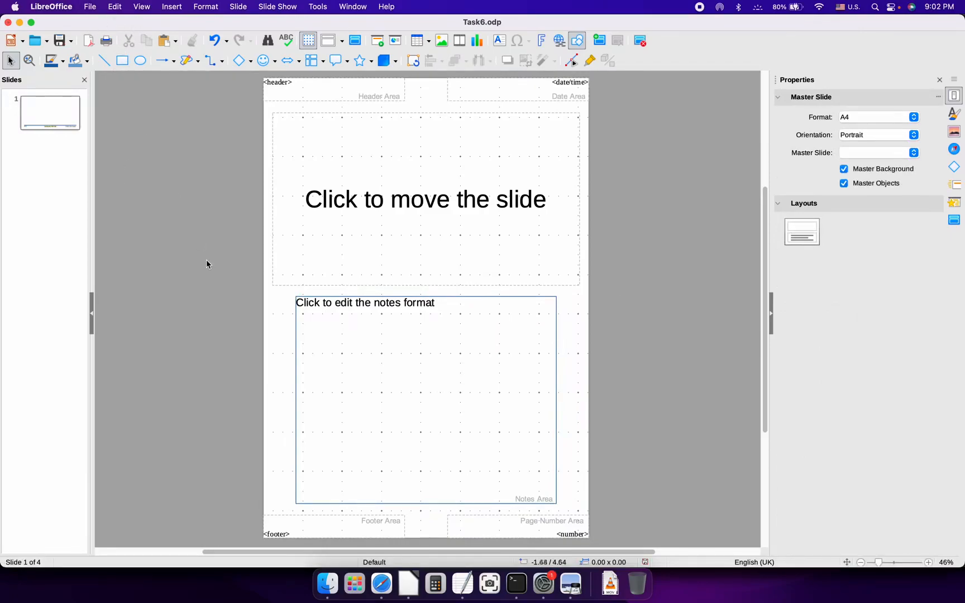
left_click(143, 7)
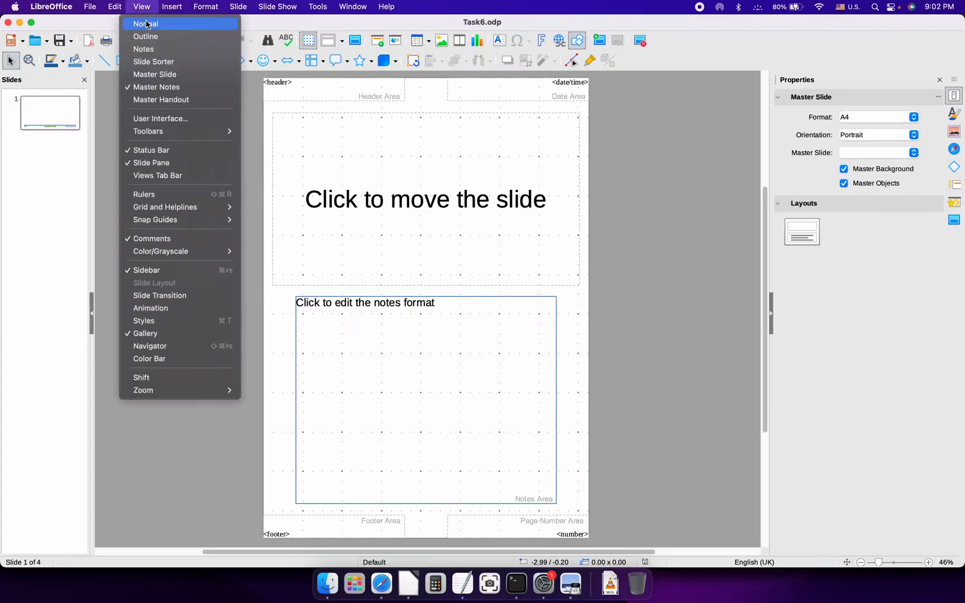
left_click(144, 50)
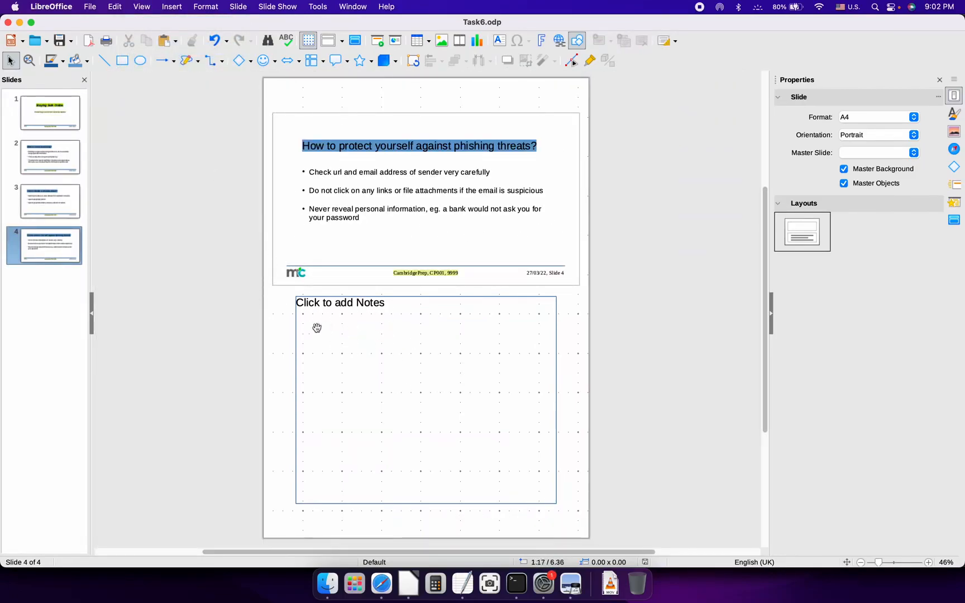
Export all slides with their notes pages as Task6.pdf in the 03_0417_21_SF folder.
left_click(90, 8)
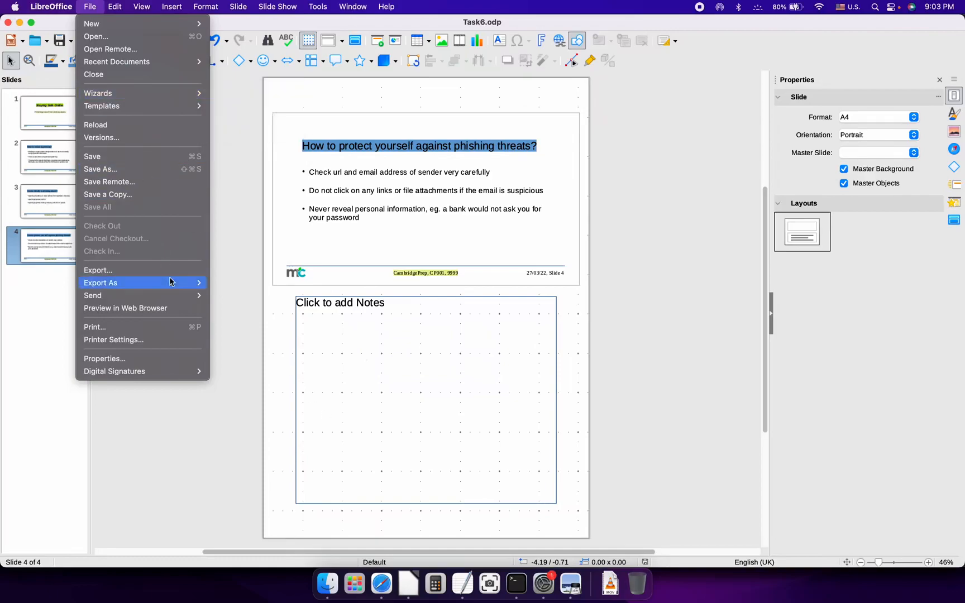
mouse_move(157, 288)
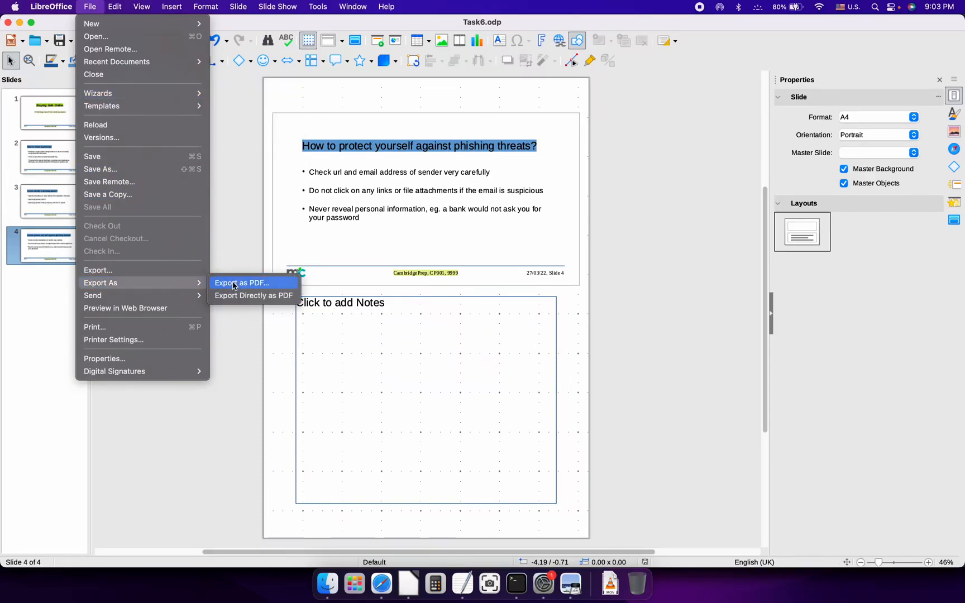
left_click(262, 284)
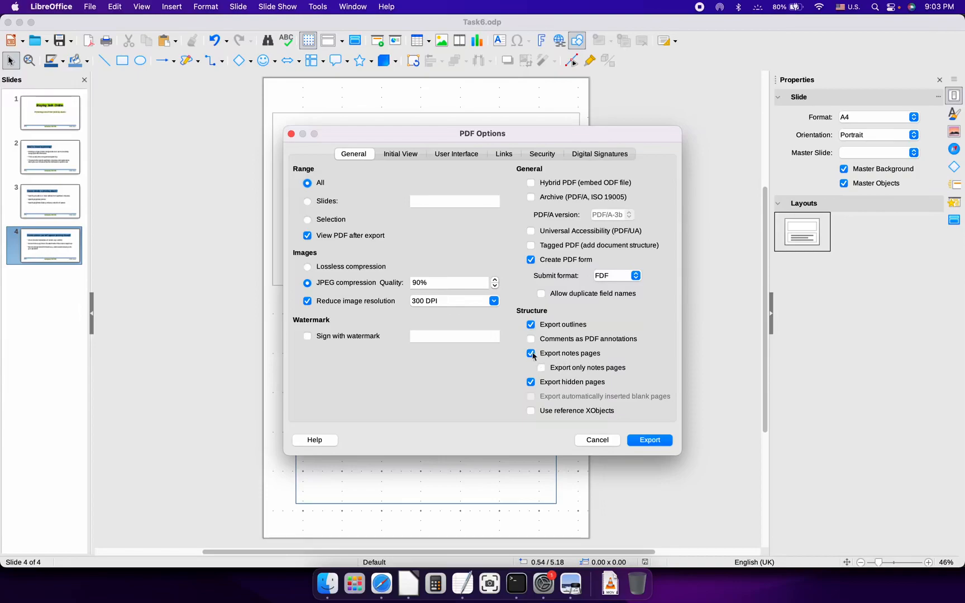
left_click(647, 440)
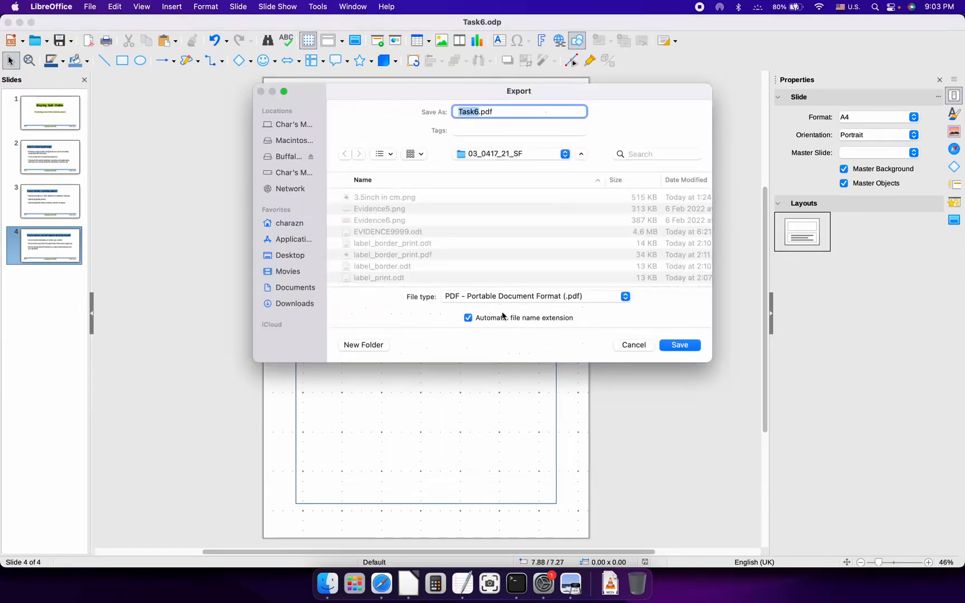
left_click(678, 345)
Switch to Preview to examine the slides and notes pages in the exported Task6.pdf, close it and return to LibreOffice.
key("super+Tab")
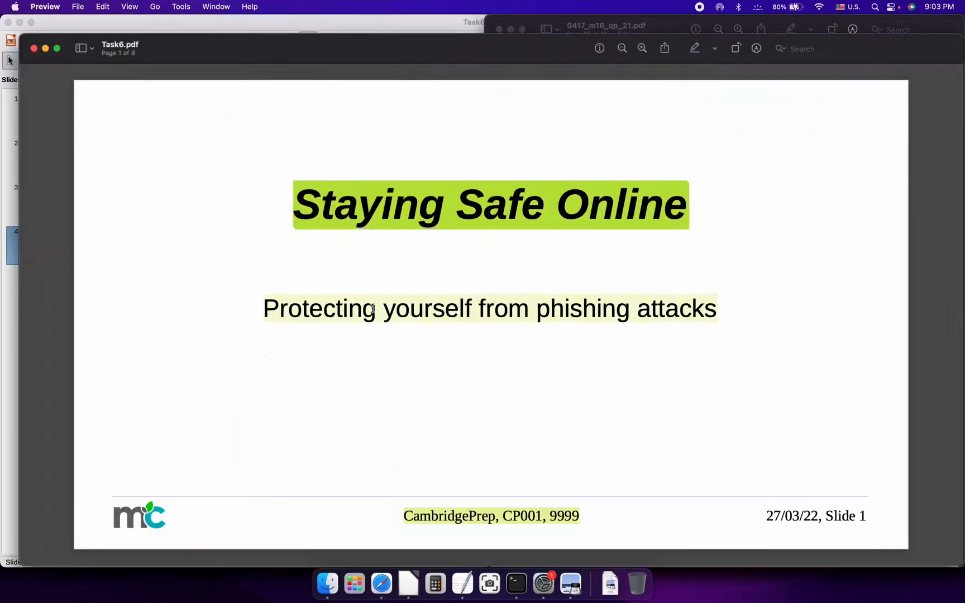
key("Down")
key("Down")
key("Down")
key("Down")
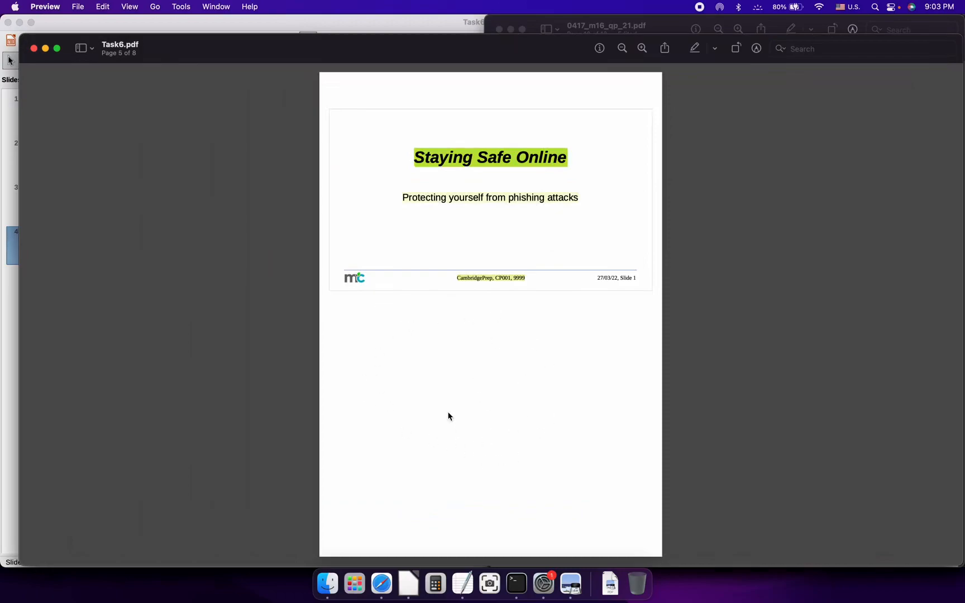
key("Down")
key("Down")
key("Down")
key("Up")
key("Down")
key("Down")
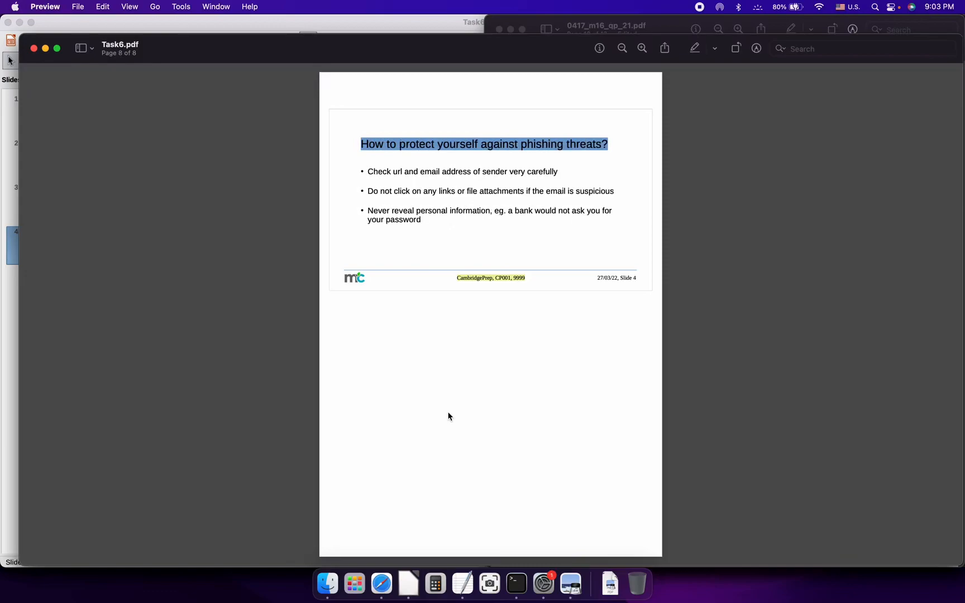
key("Up")
key("Up")
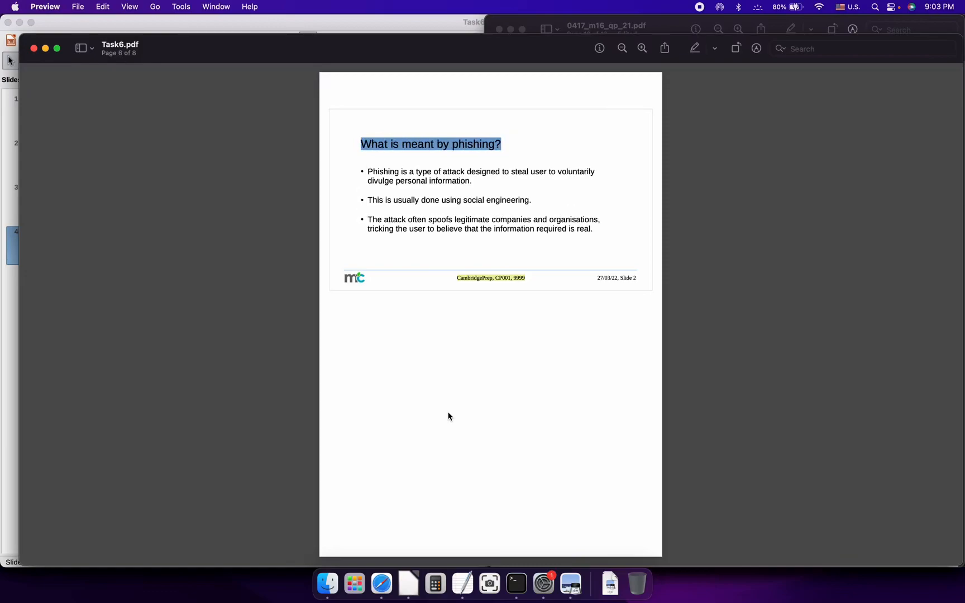
key("super+w")
left_click(290, 366)
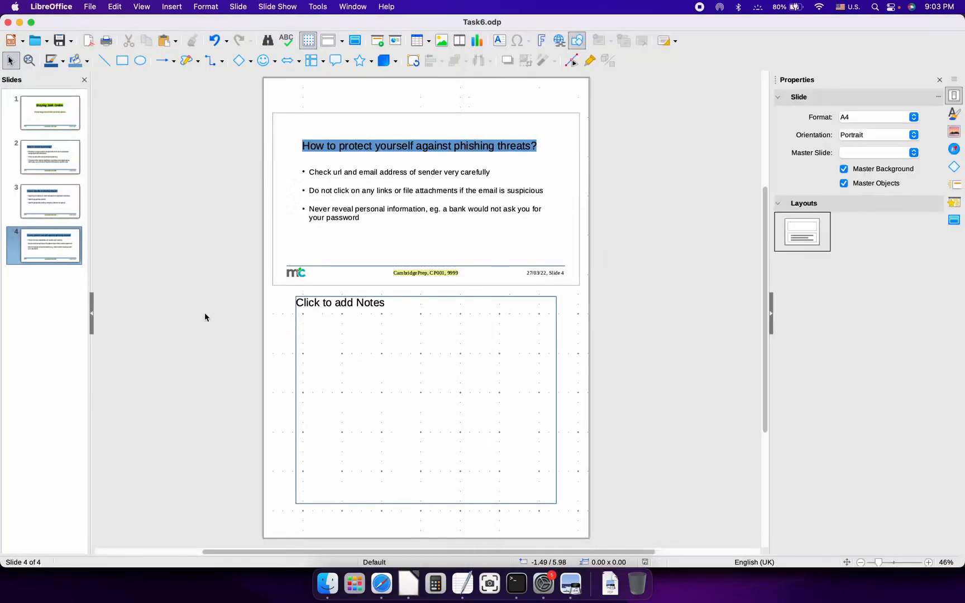
Enter "Audience Notes:" in the notes area of slide 4 and copy the text.
left_click(324, 303)
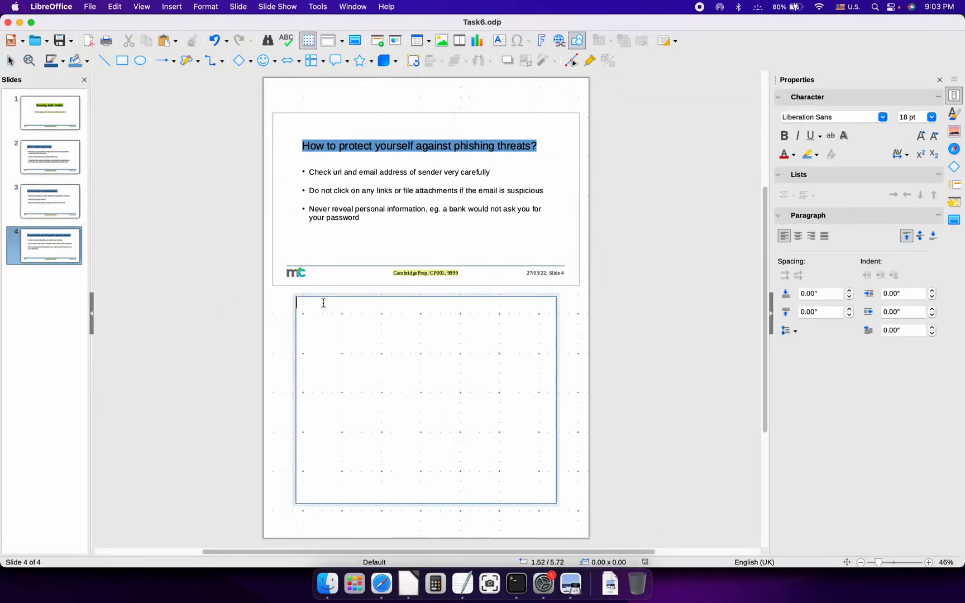
type("Audien")
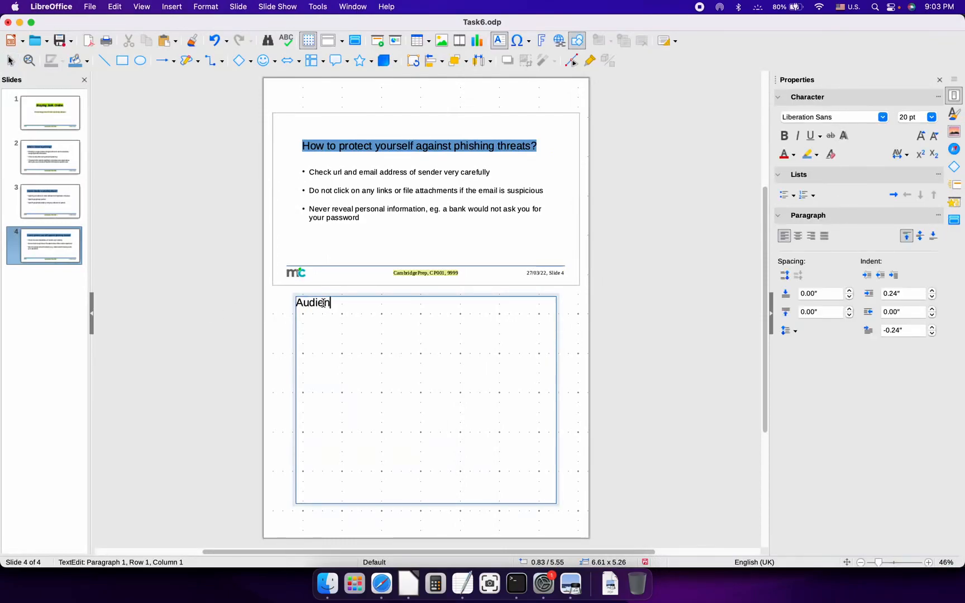
type("ce Notes:")
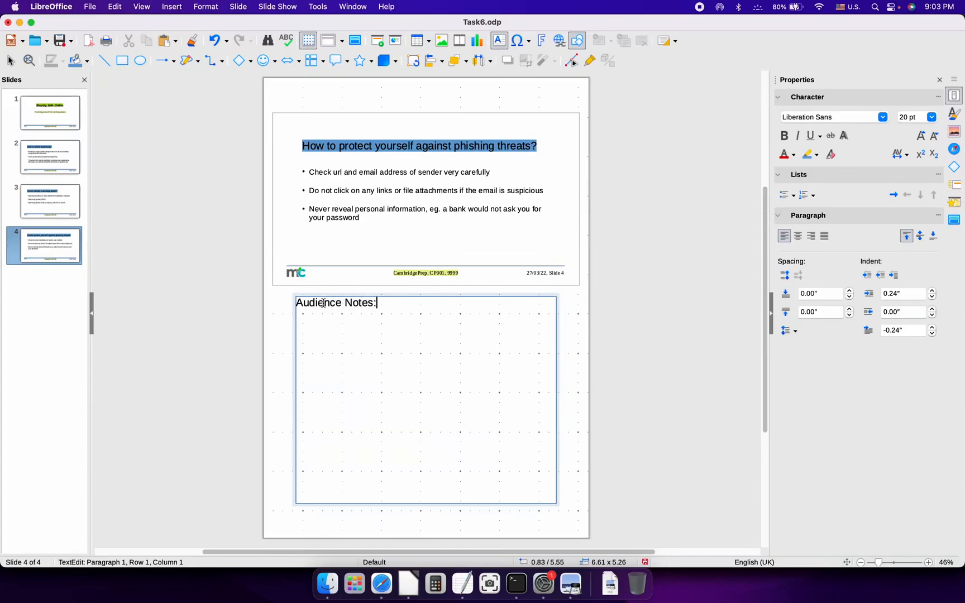
key("super+a")
key("super+c")
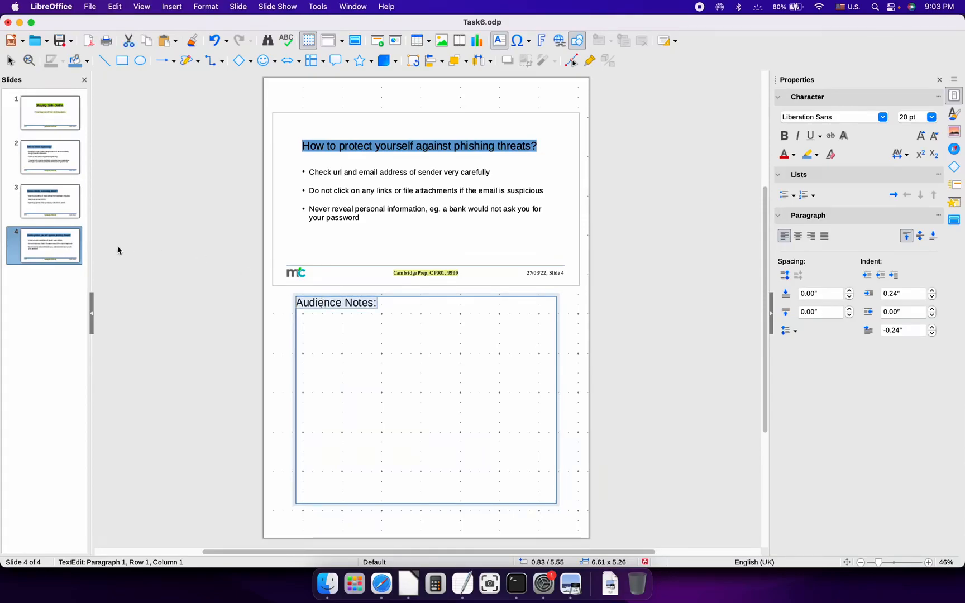
Paste "Audience Notes:" into the notes areas of slides 3, 2 and 1.
left_click(50, 201)
left_click(343, 309)
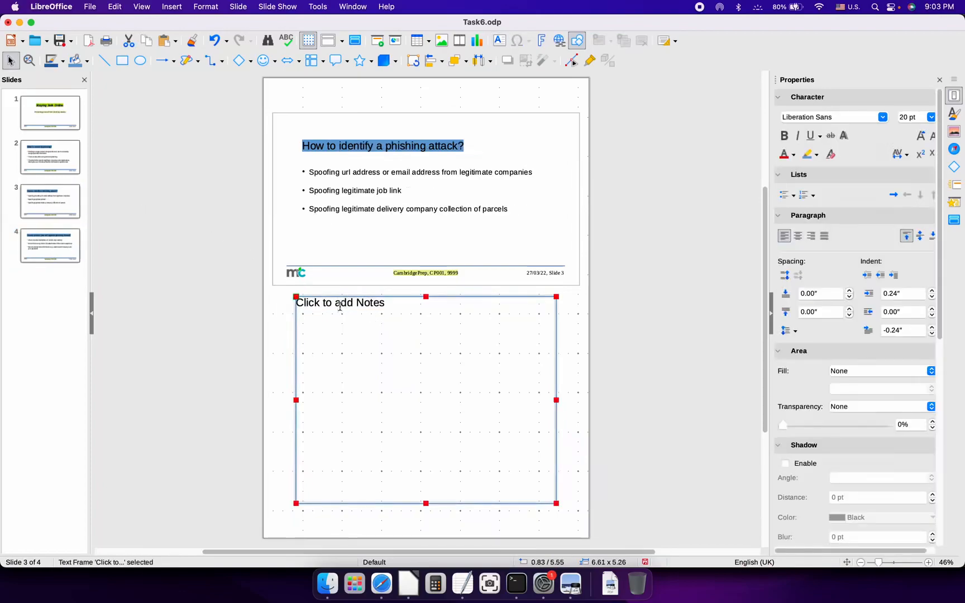
left_click(330, 301)
key("super+v")
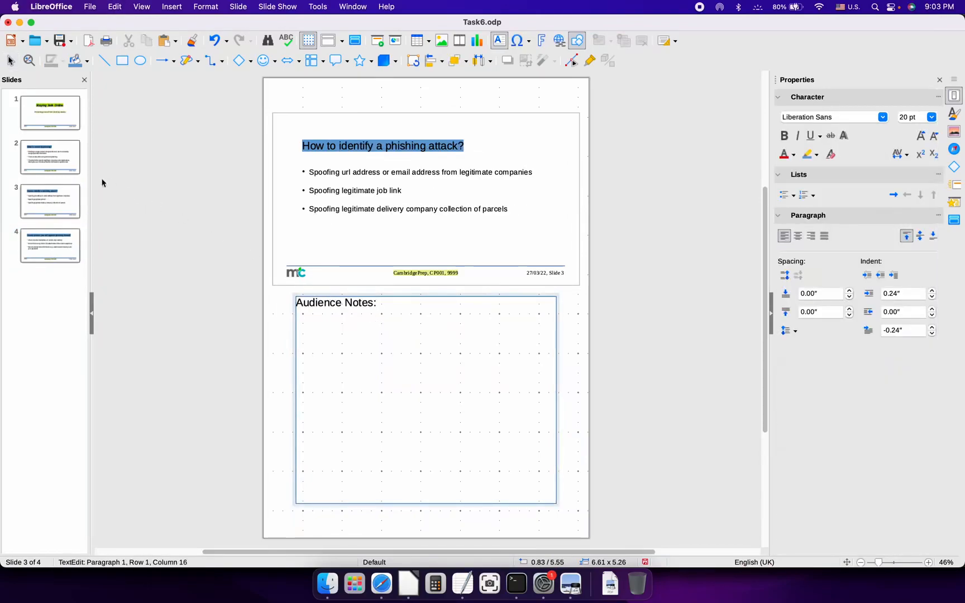
left_click(60, 162)
left_click(331, 302)
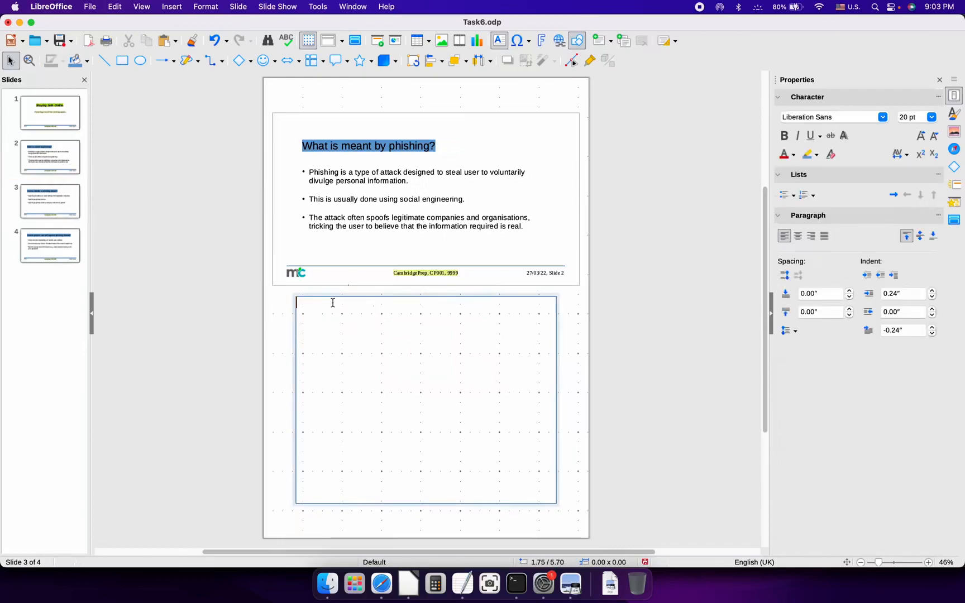
key("super+v")
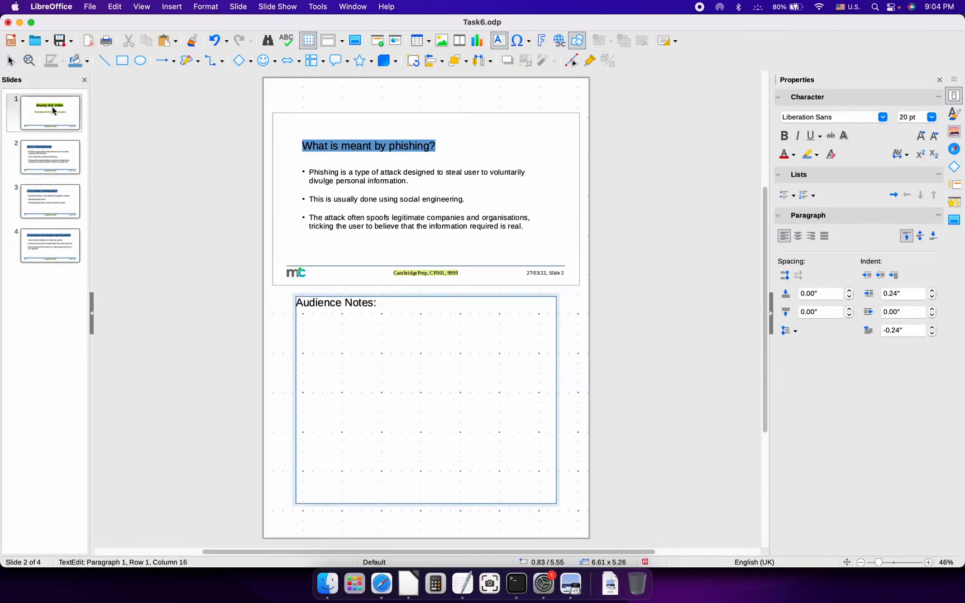
left_click(53, 112)
left_click(320, 301)
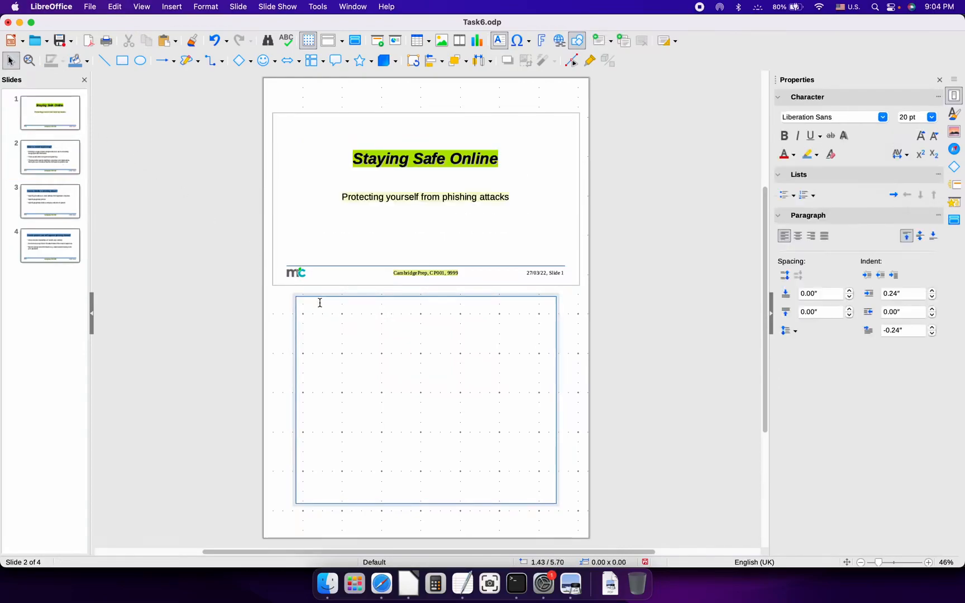
key("super+v")
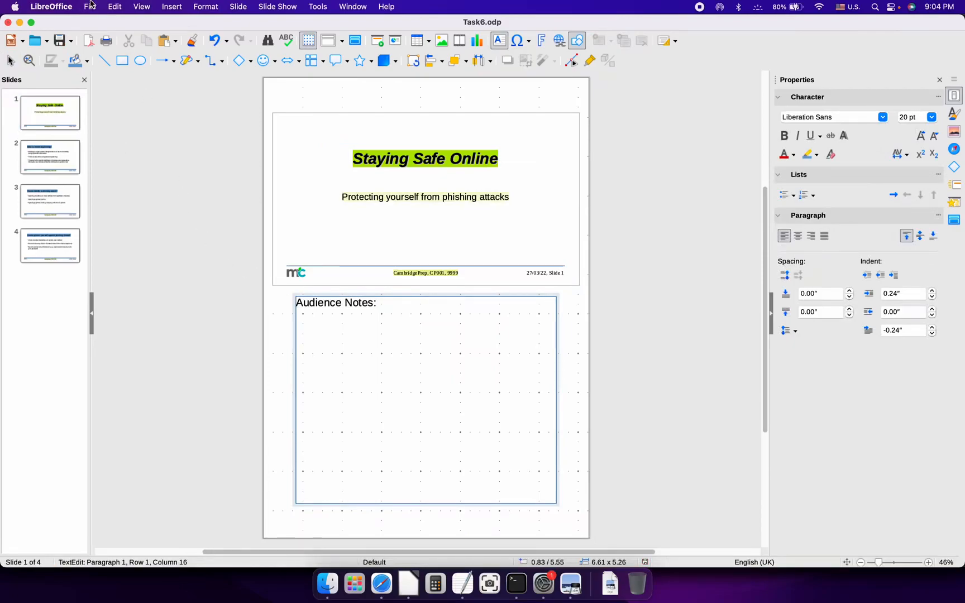
Export all slides with their notes pages as Task6.pdf, replacing the existing file.
left_click(91, 5)
mouse_move(181, 283)
left_click(249, 284)
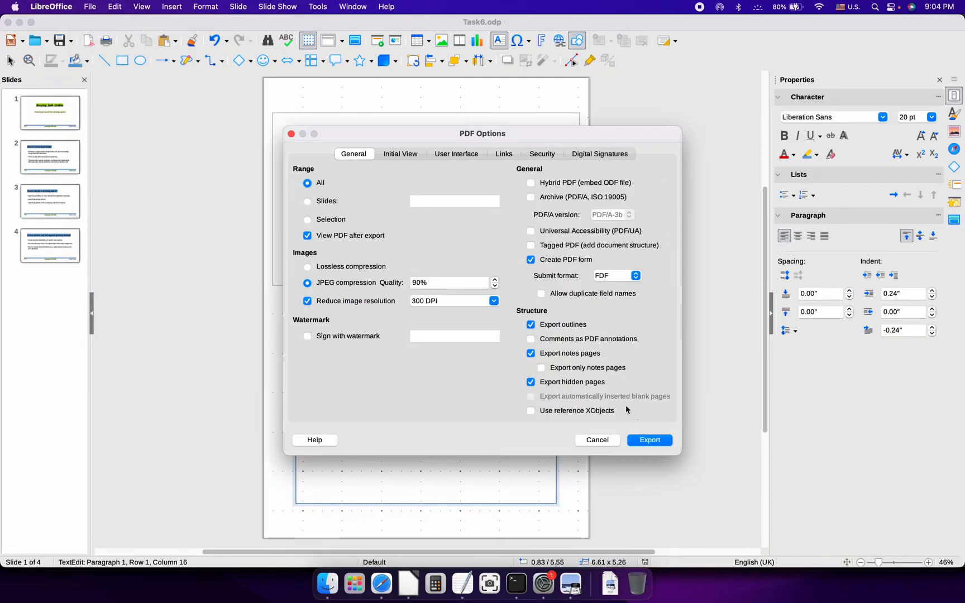
left_click(637, 441)
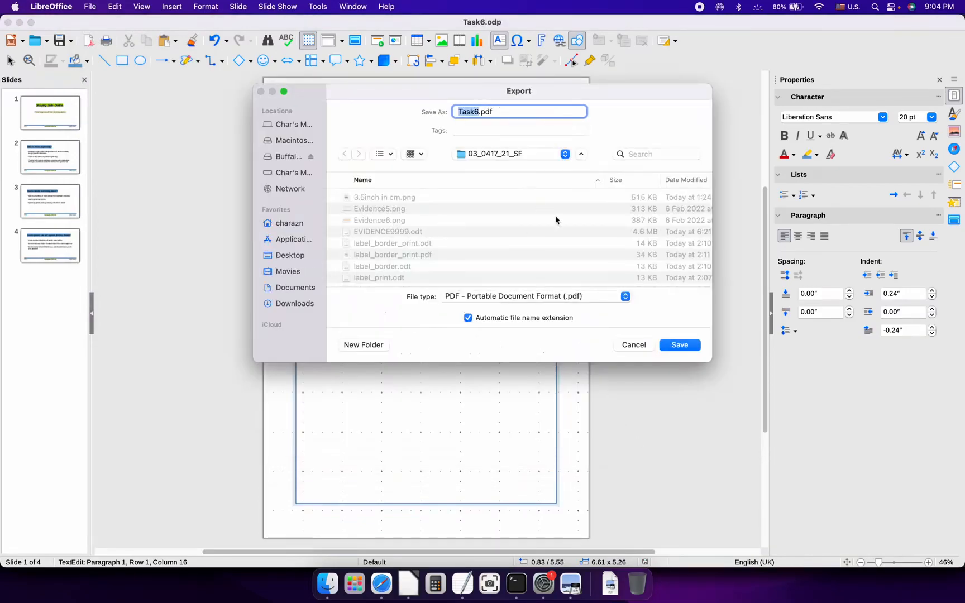
left_click(672, 345)
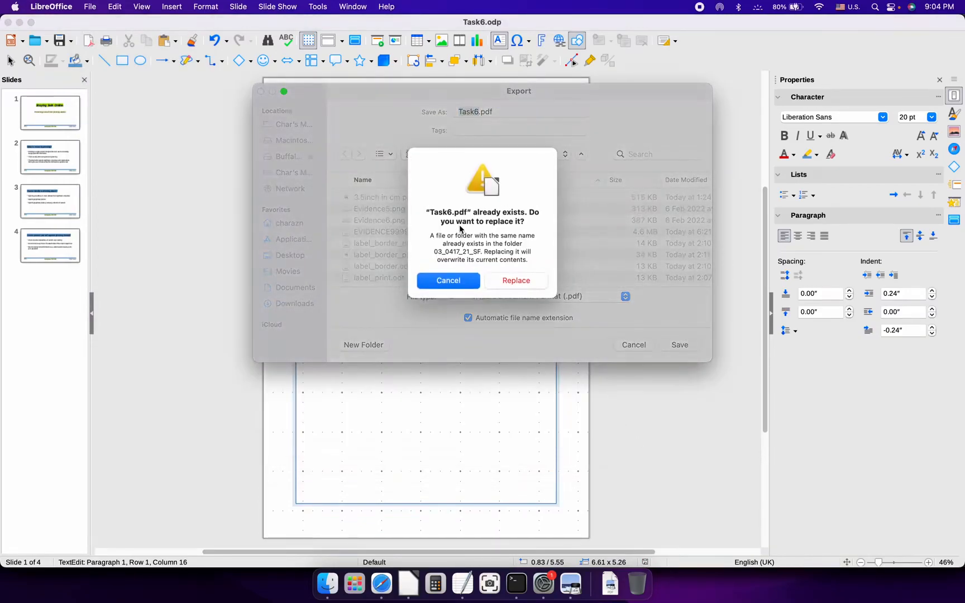
left_click(516, 281)
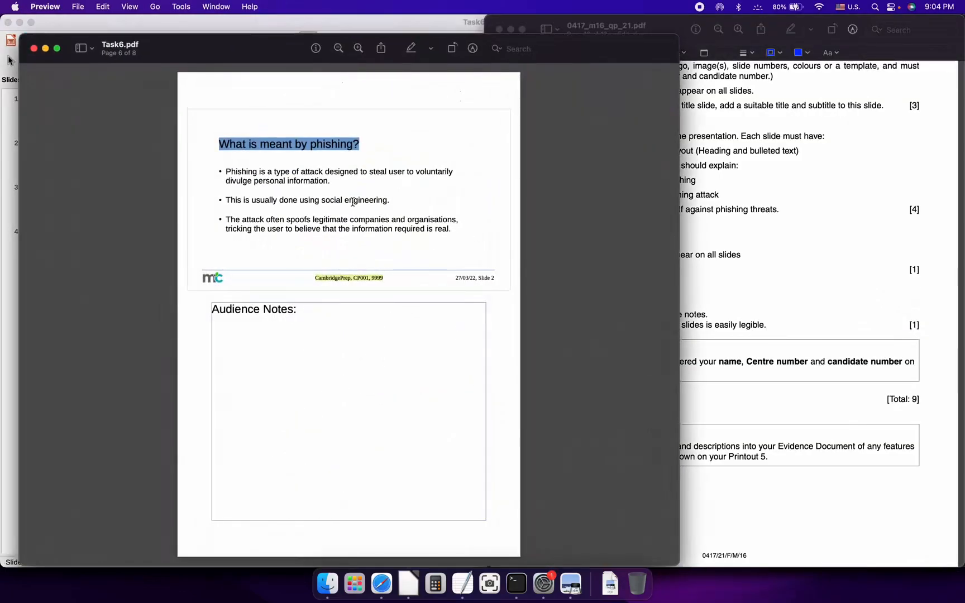
Check the slides and notes pages in Task6.pdf, and tick off printing the slides as audience notes in the exam paper.
scroll(322, 319, "up", 5)
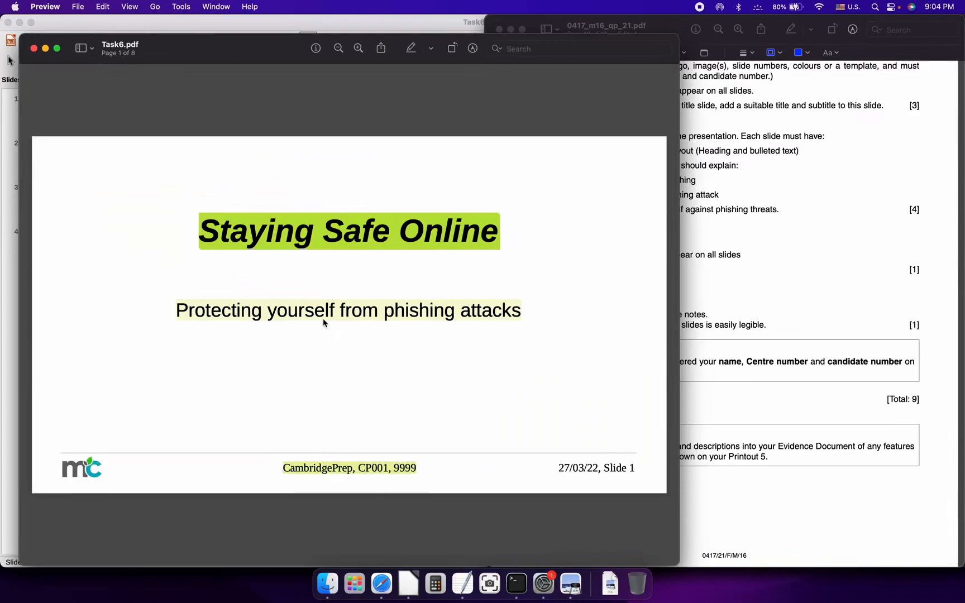
scroll(323, 322, "down", 3)
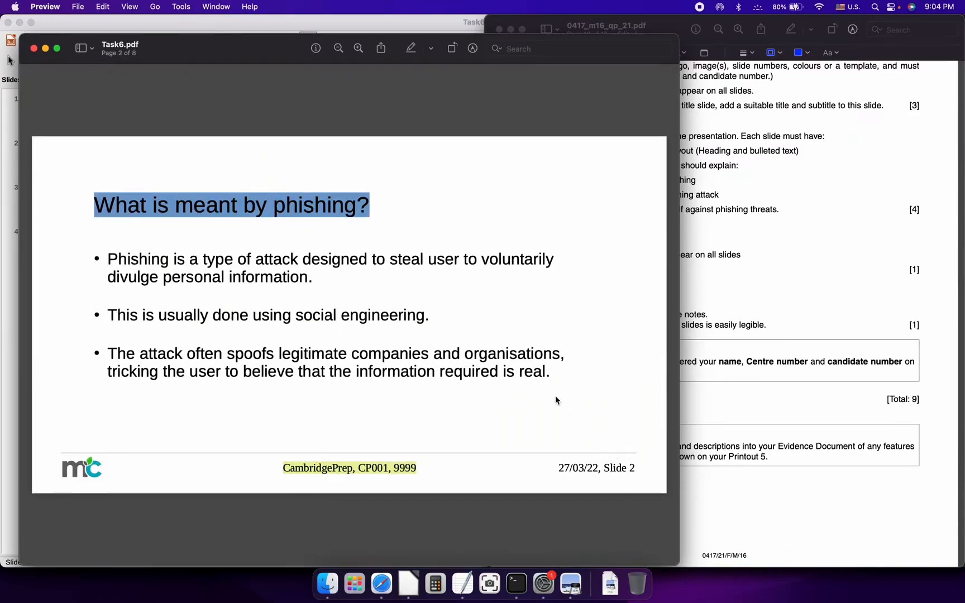
scroll(555, 396, "down", 4)
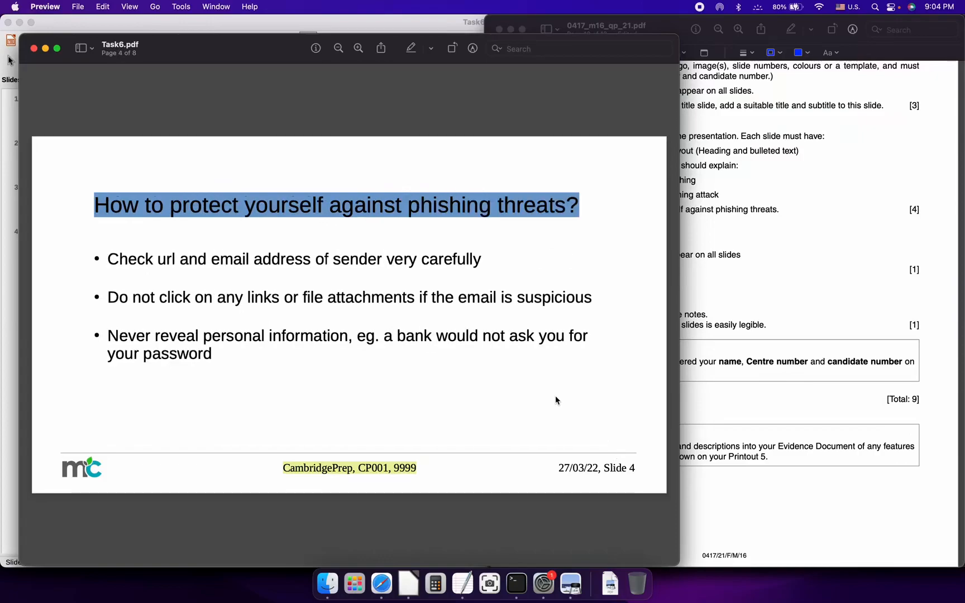
scroll(556, 400, "down", 2)
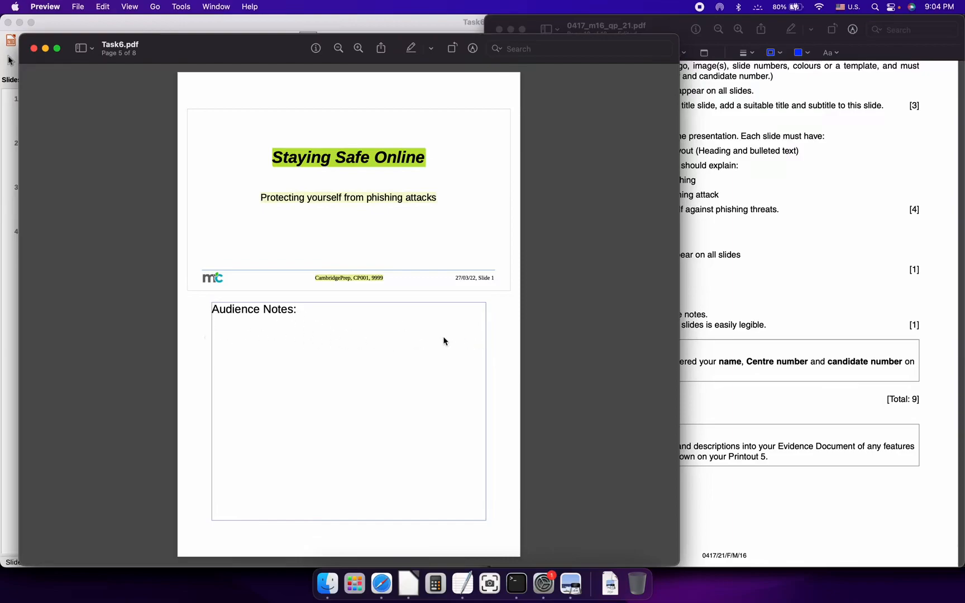
left_click(736, 283)
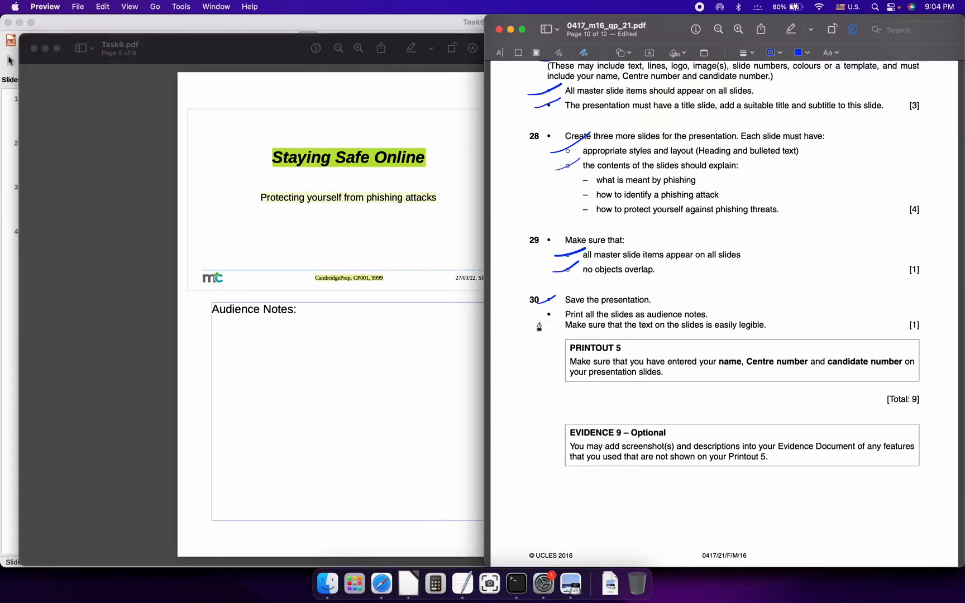
left_click_drag(538, 322, 589, 306)
Examine the print preview of every page of Task6.pdf and cancel without printing.
left_click(226, 62)
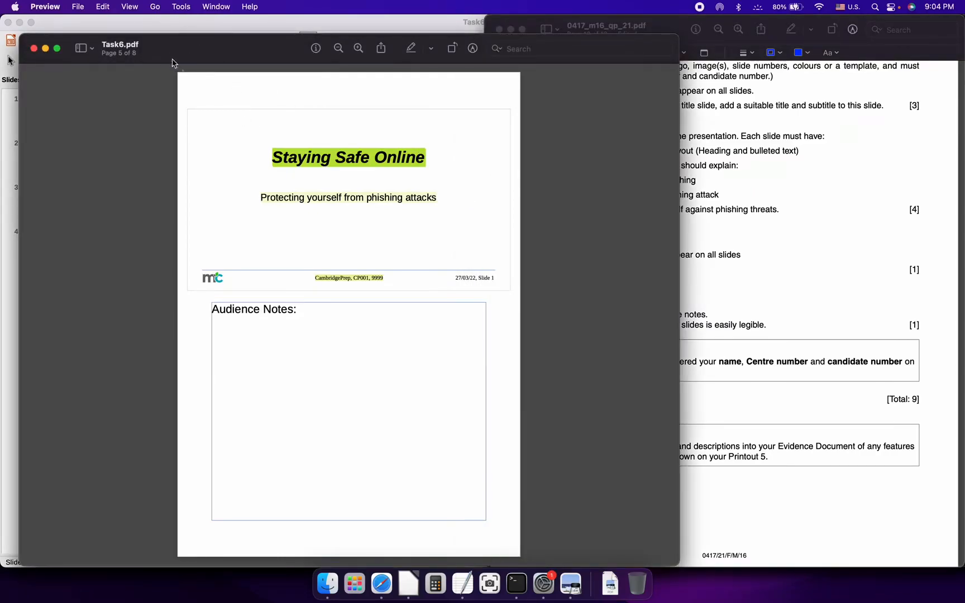
left_click(75, 7)
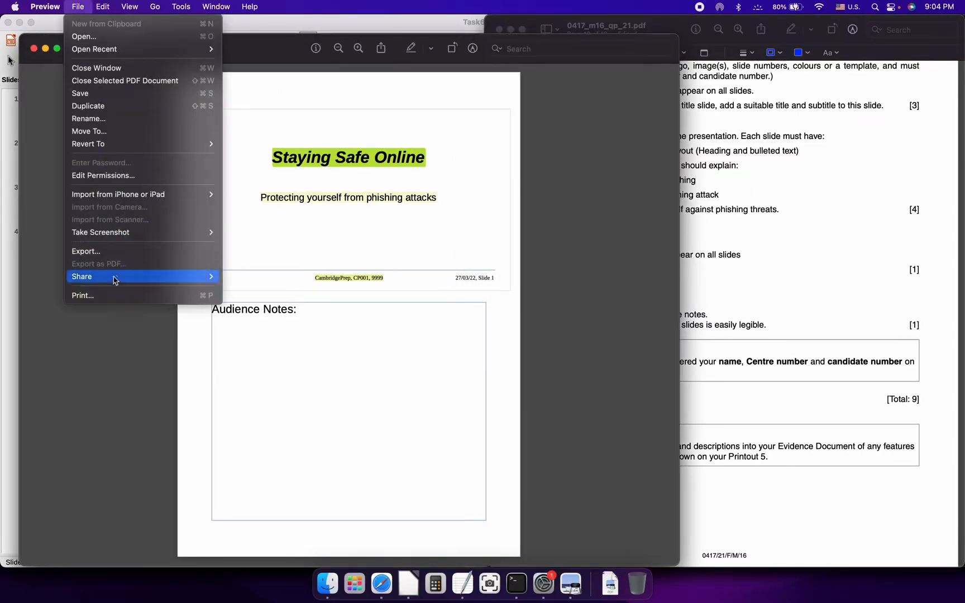
left_click(110, 295)
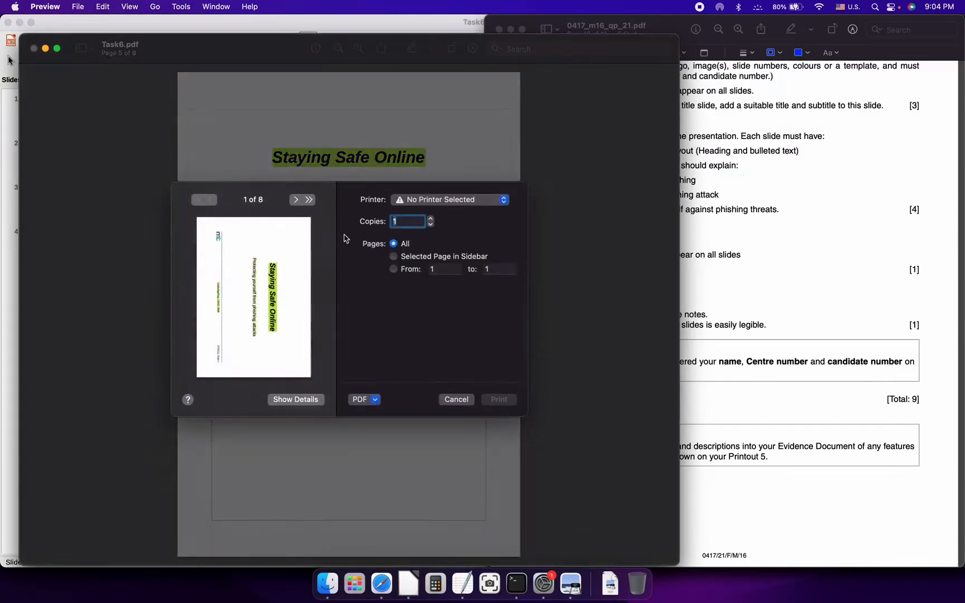
left_click(296, 202)
left_click(296, 202)
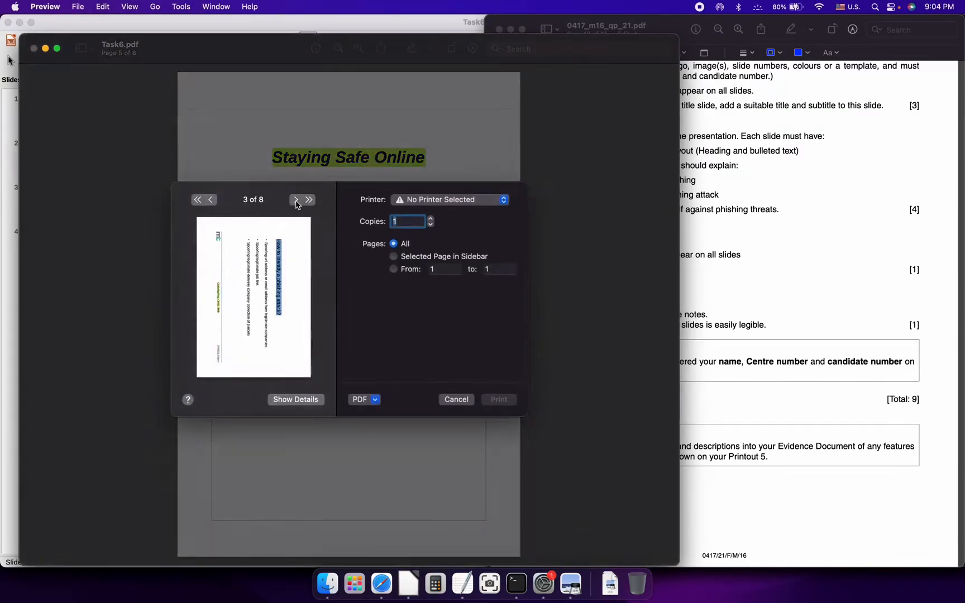
left_click(296, 202)
left_click(296, 202)
left_click(296, 202)
left_click(297, 202)
left_click(296, 202)
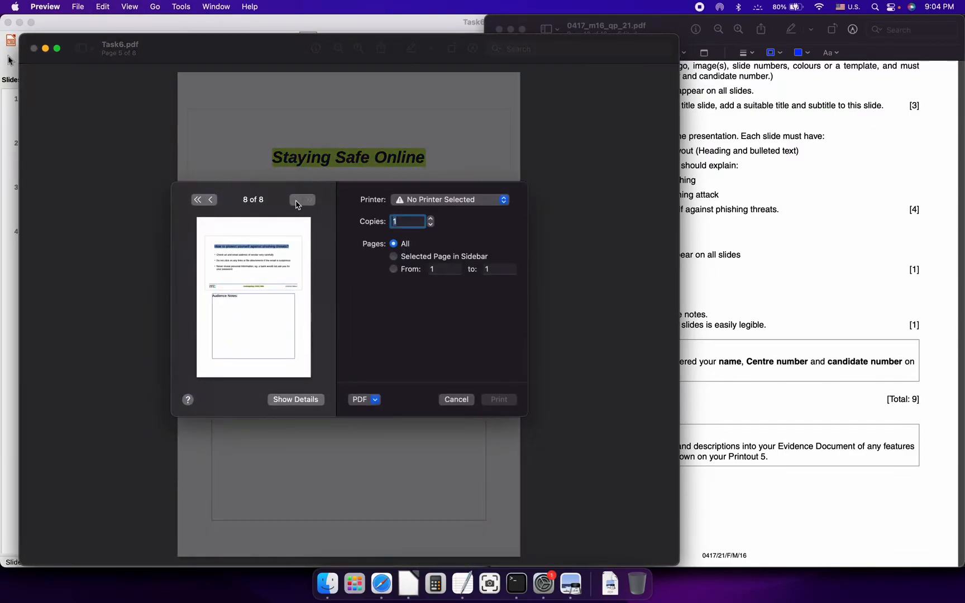
left_click(455, 400)
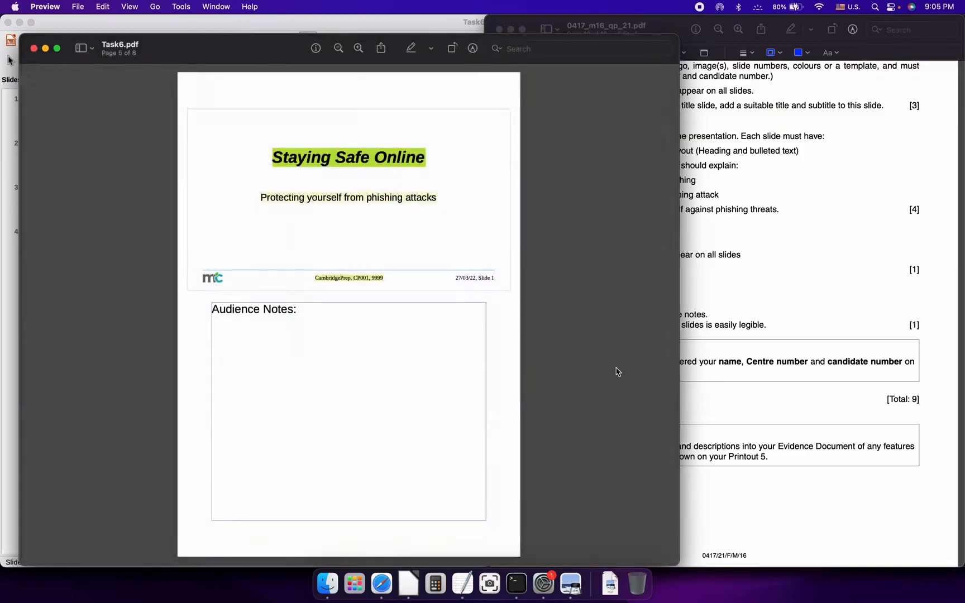
Close Task6.pdf and tick off Printout 5 in the exam paper, returning to LibreOffice.
key("super+w")
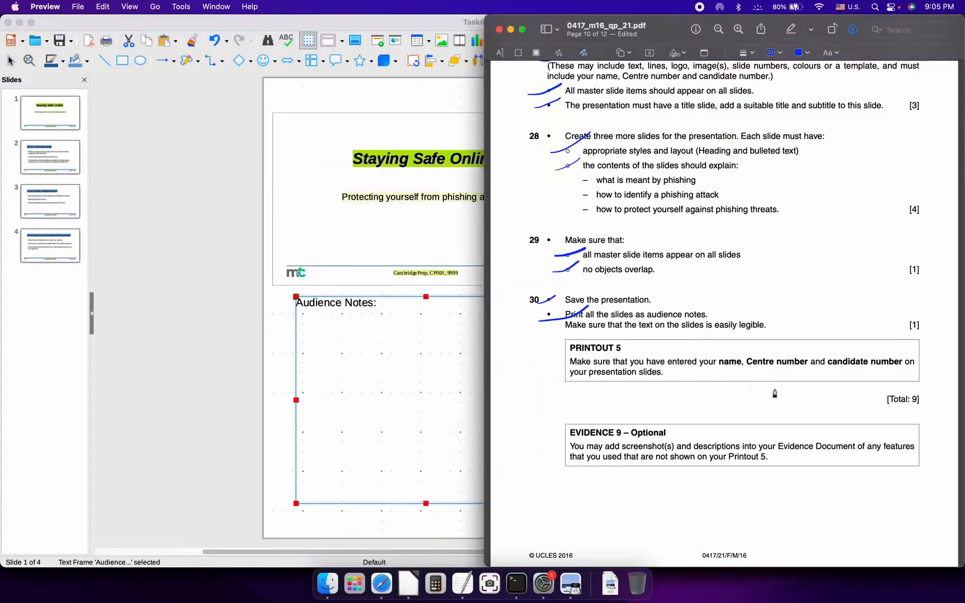
left_click_drag(547, 354, 610, 328)
left_click(227, 115)
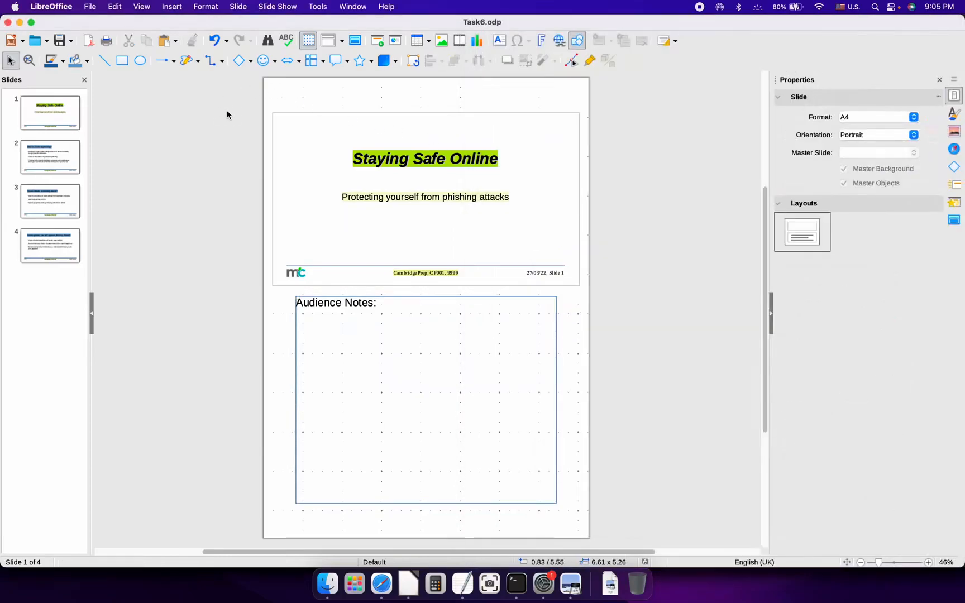
Switch to Finder and rename Task6.pdf in the 03_0417_21_SF folder as PRINOUT.pdf.
key("super+Tab")
key("super+Tab")
key("super+Tab")
key("super+Tab")
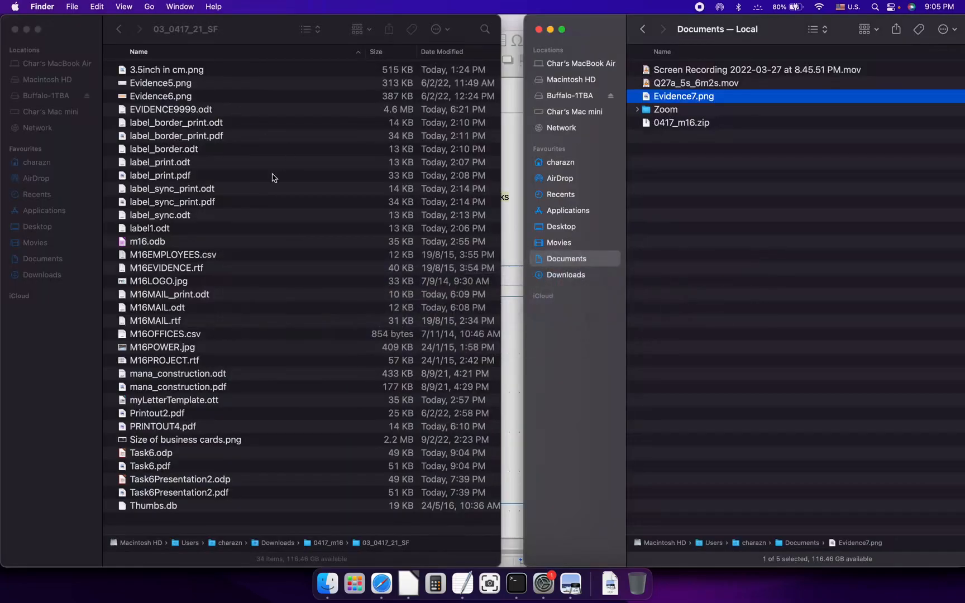
left_click(277, 362)
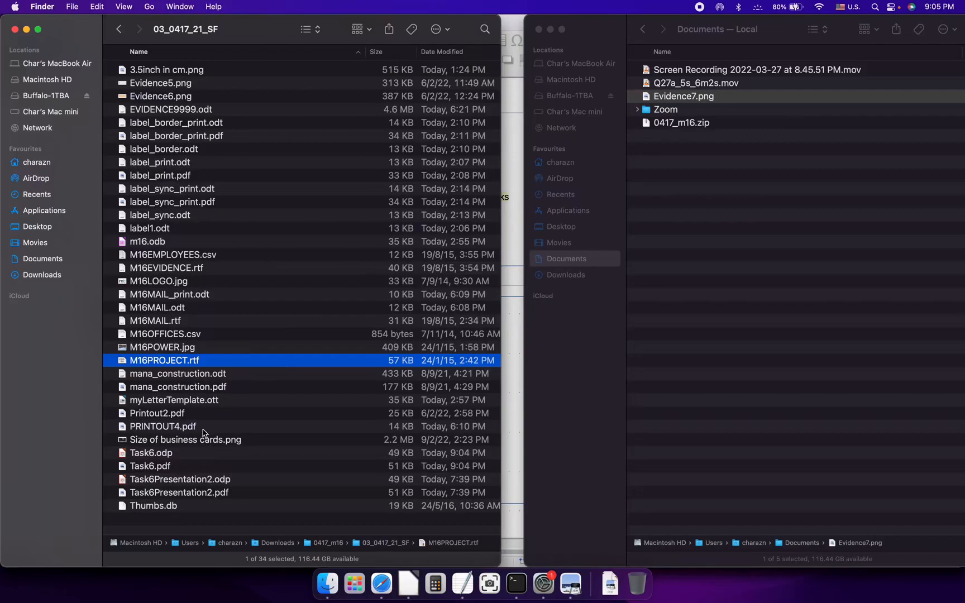
left_click(198, 467)
key("Return")
type("PRIN")
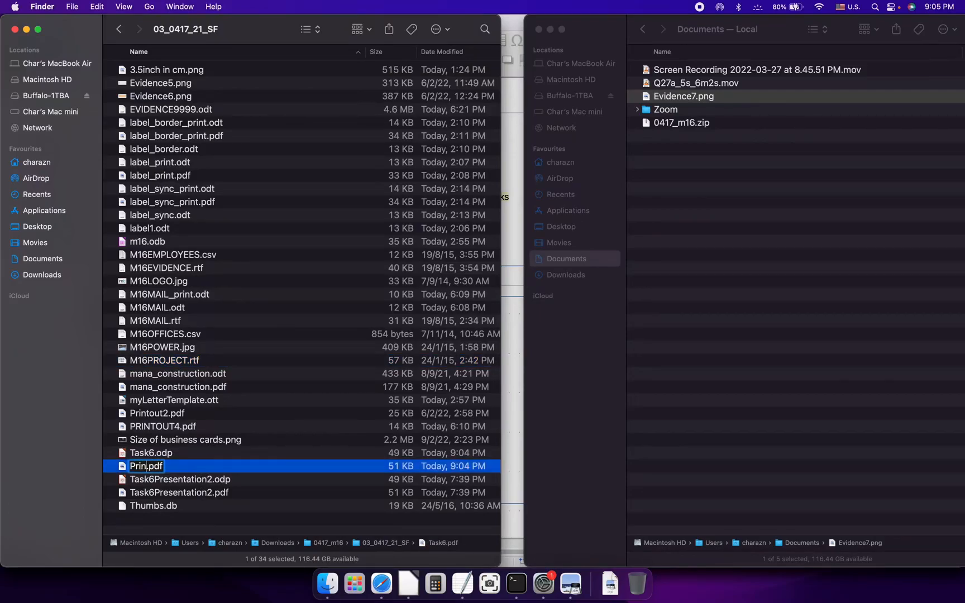
type("OUT")
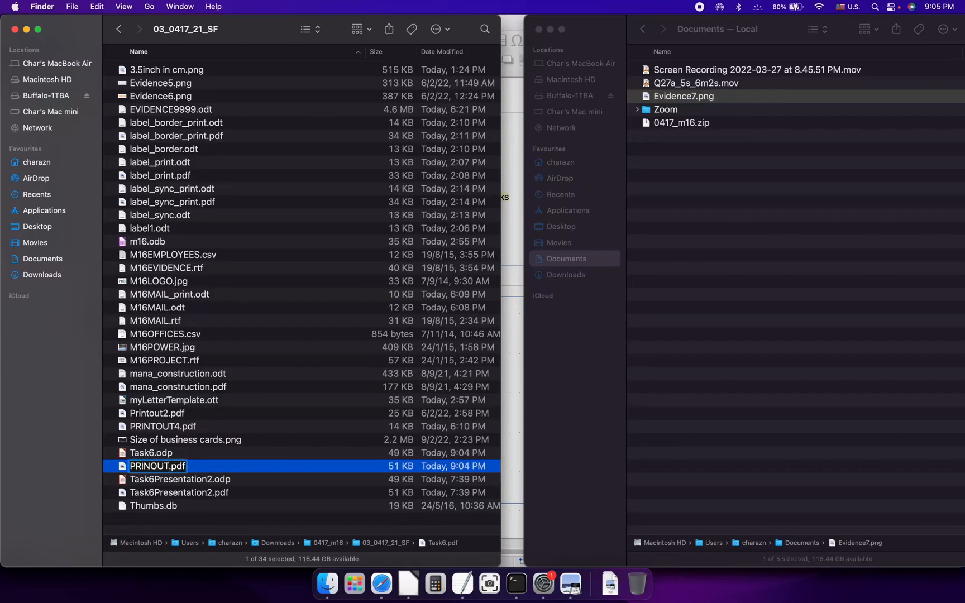
key("Return")
double_click(196, 465)
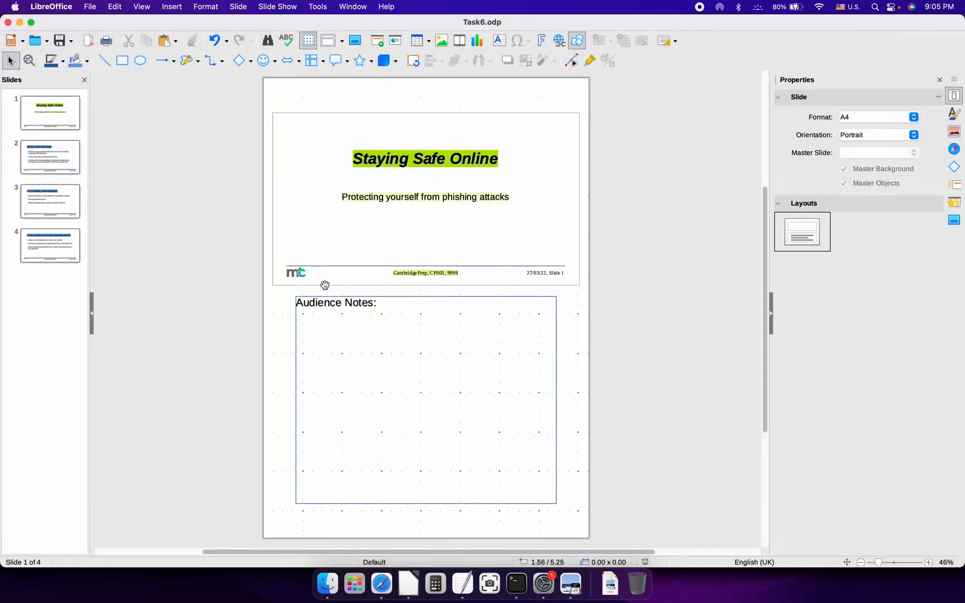
Switch to Preview and tick off the optional Evidence 9 in the exam paper.
key("super+Tab")
key("super+Tab")
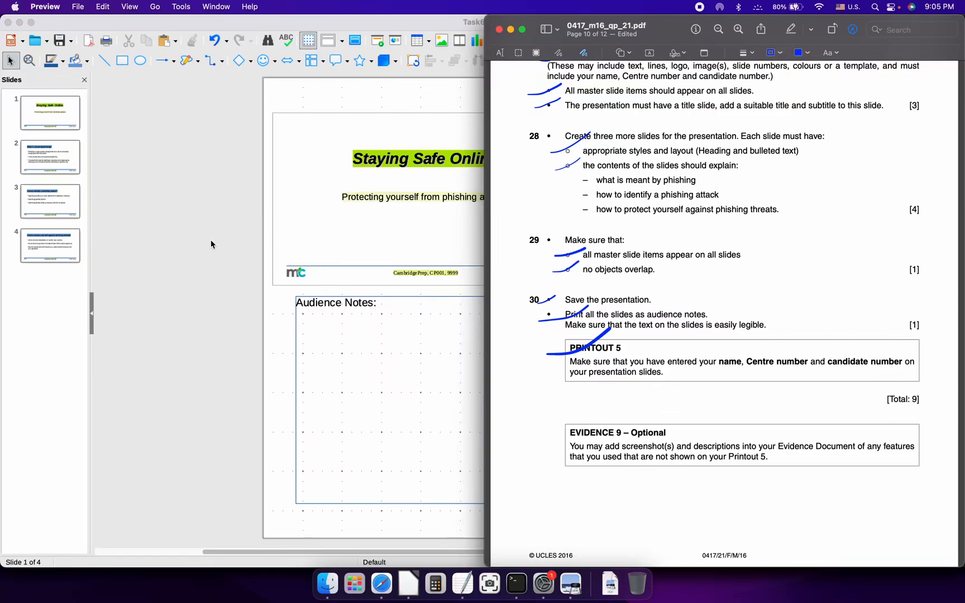
left_click(200, 206)
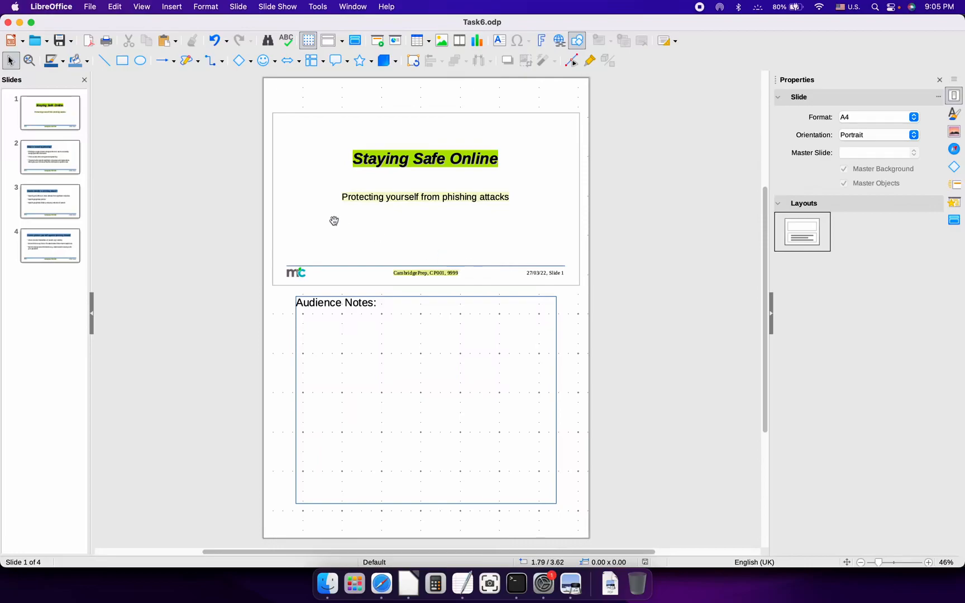
key("super+Tab")
left_click_drag(547, 445, 623, 406)
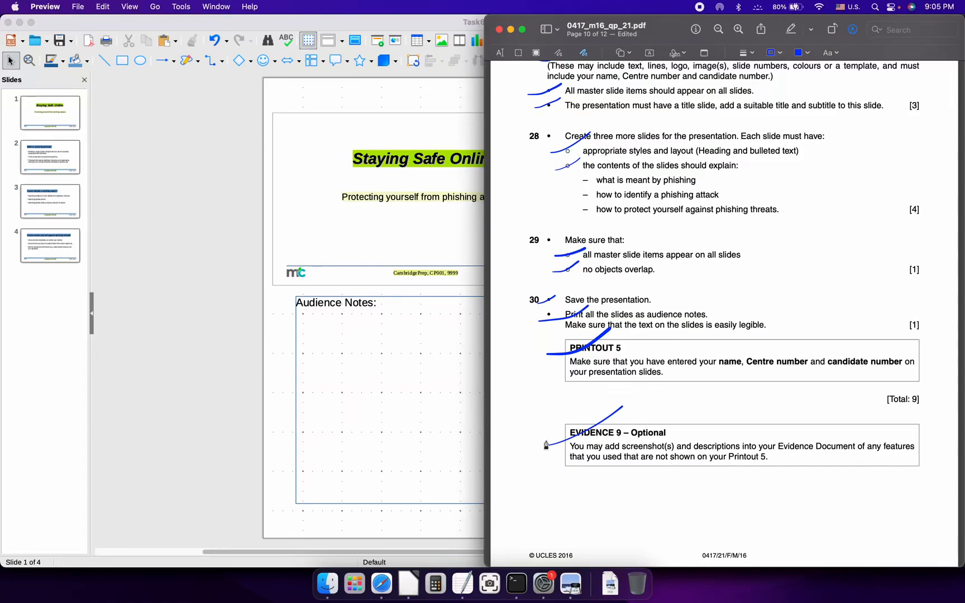
Read the Task 7 instructions in the exam paper, and switch to the EVIDENCE9999.odt document in LibreOffice.
scroll(545, 424, "down", 5)
scroll(534, 393, "down", 2)
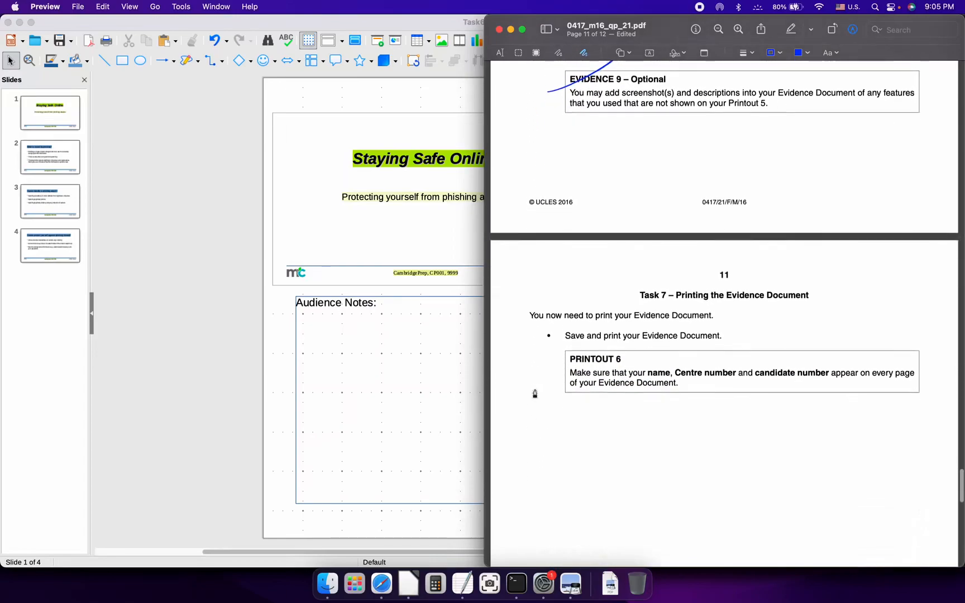
scroll(534, 392, "up", 1)
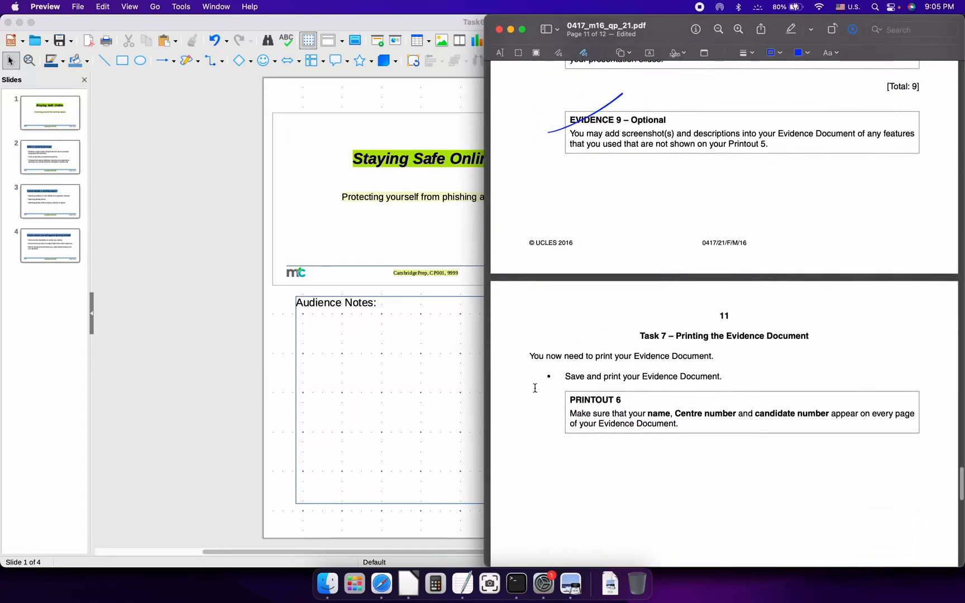
left_click(141, 160)
key("super+Tab")
key("super+Tab")
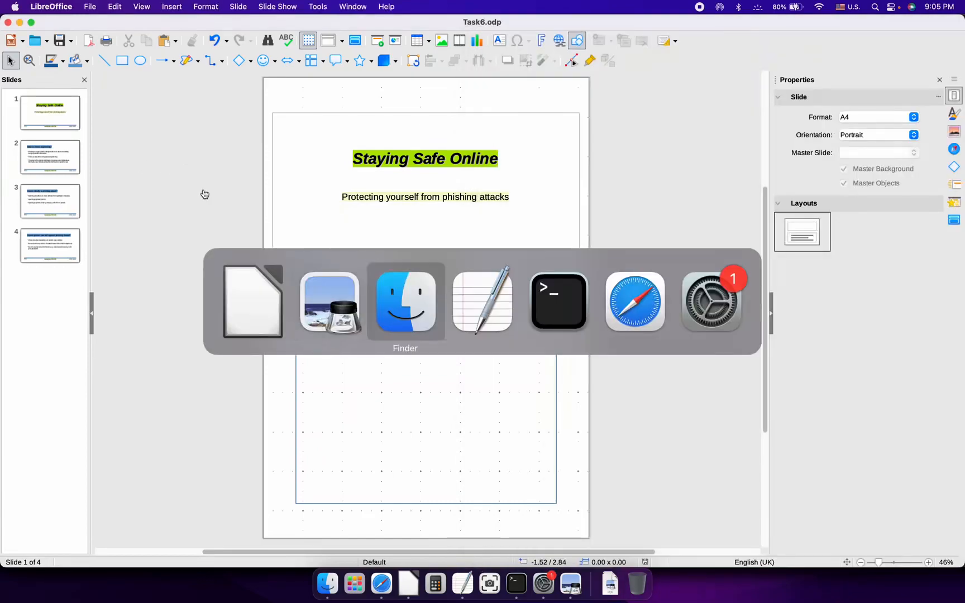
key("super+shift+Tab")
key("super+shift+Tab")
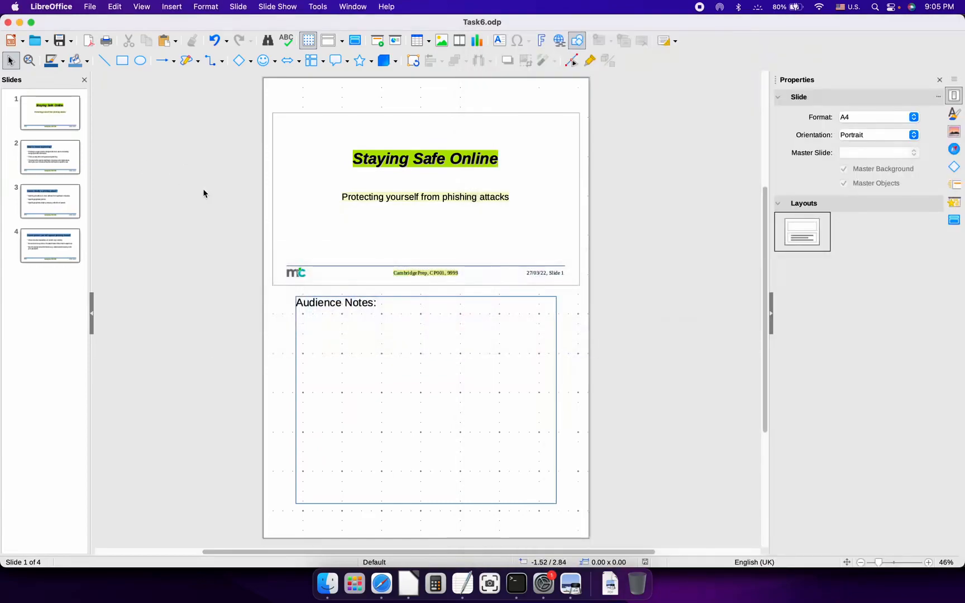
left_click(353, 7)
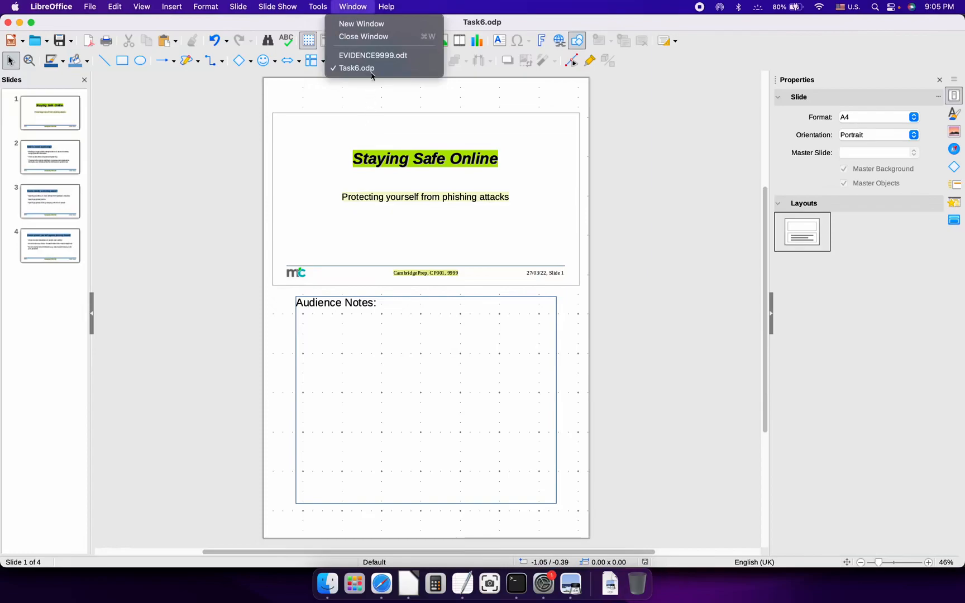
left_click(377, 55)
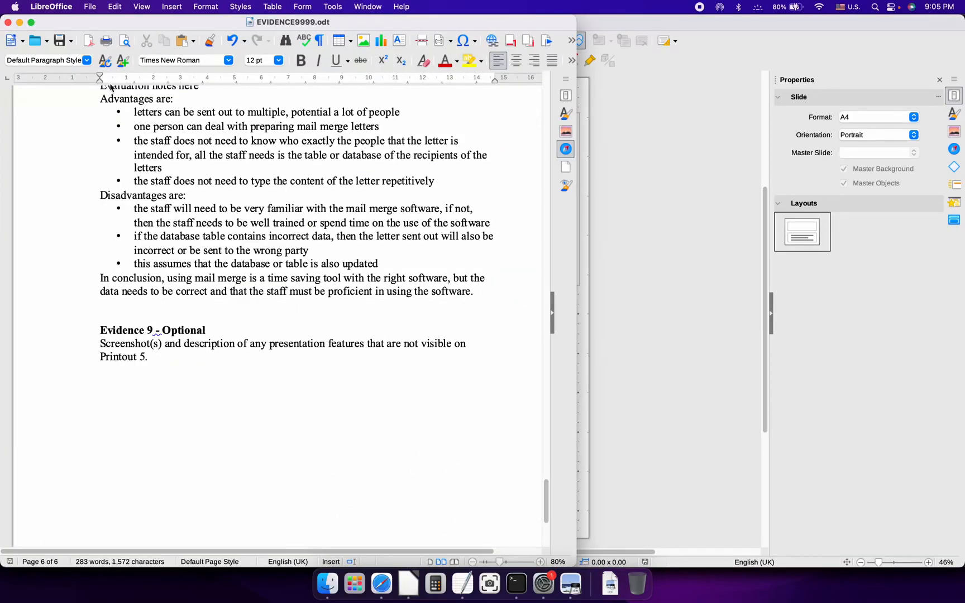
Export all pages of the evidence document as EVIDENCE9999.pdf in the 03_0417_21_SF folder.
left_click(86, 8)
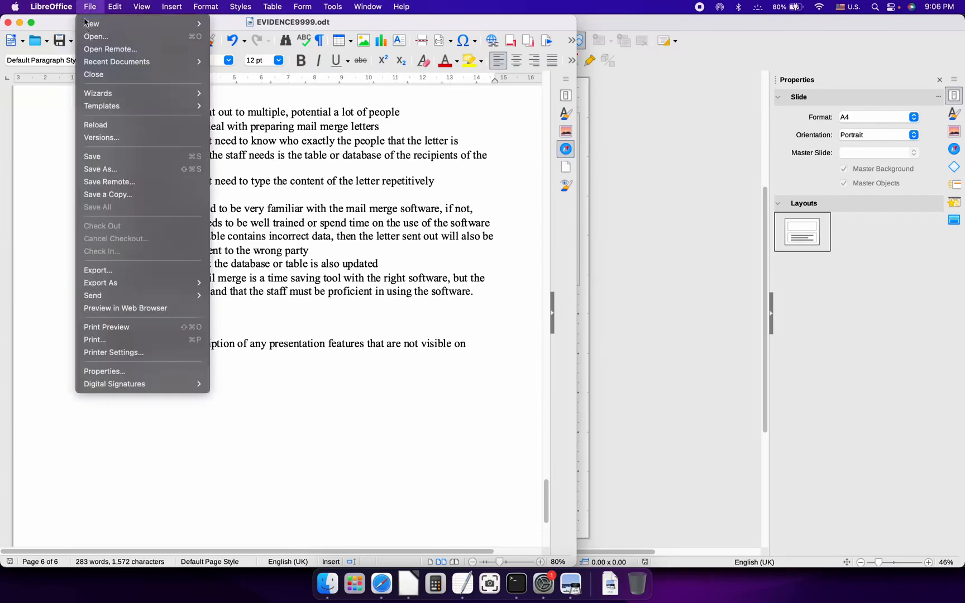
mouse_move(162, 283)
left_click(243, 283)
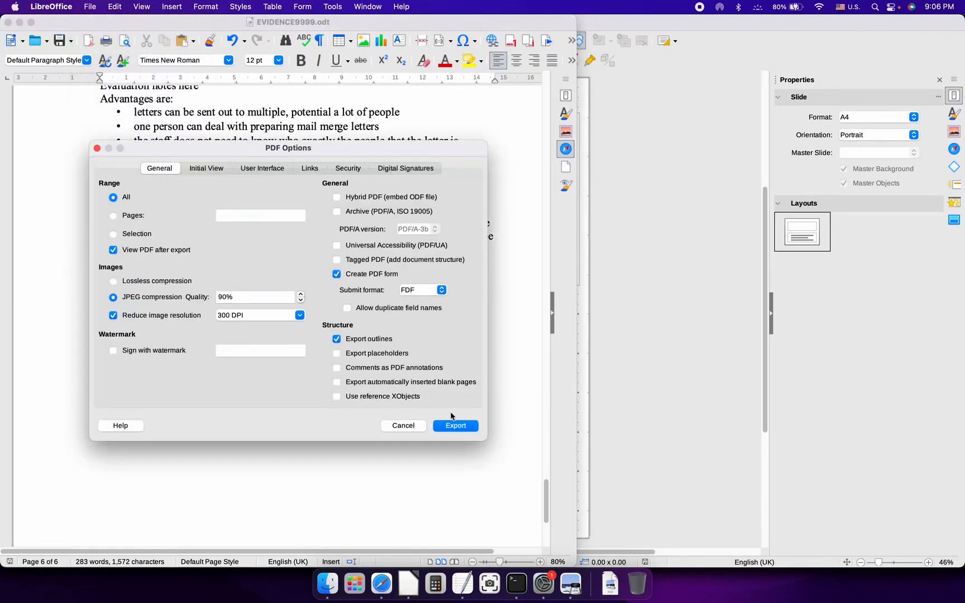
left_click(445, 426)
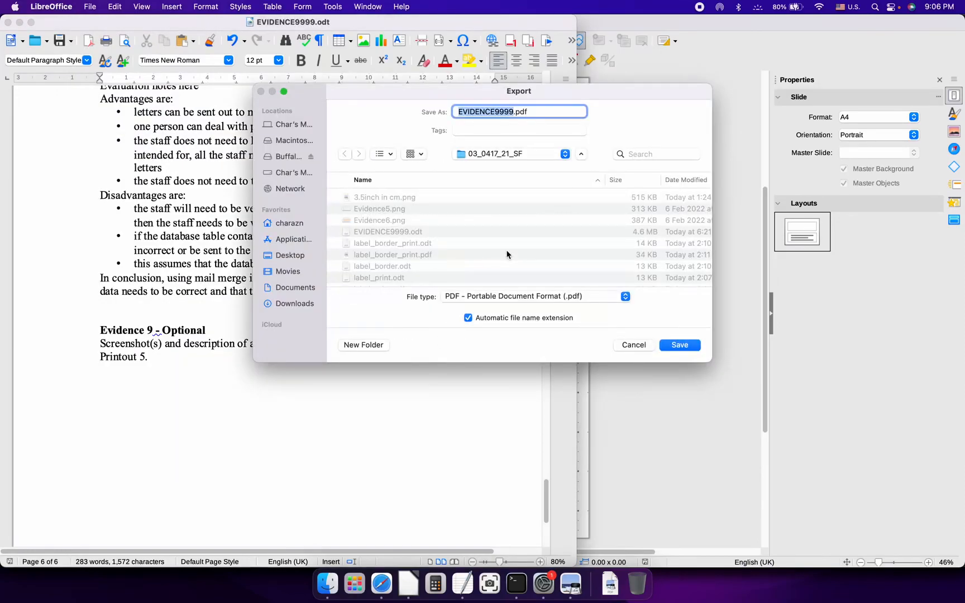
left_click(680, 345)
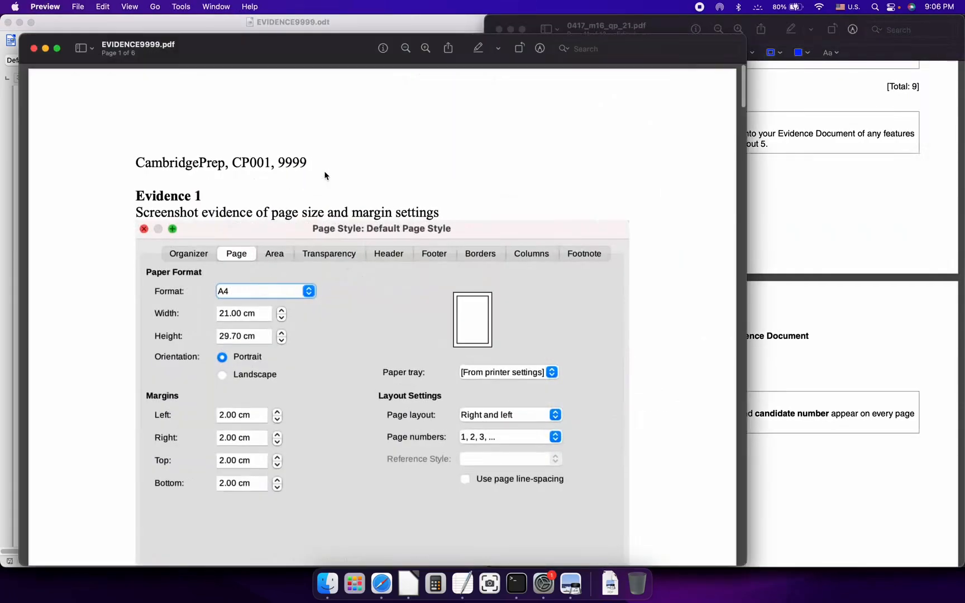
Check every page of EVIDENCE9999.pdf and close it, and tick off saving and printing the Evidence Document in the exam paper.
key("super+9")
key("Down")
key("Down")
key("Down")
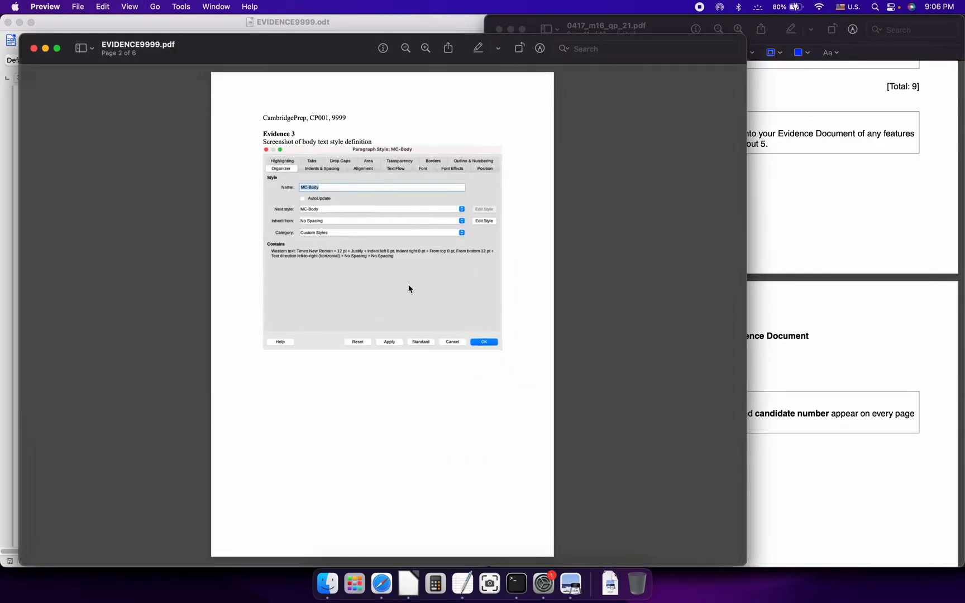
key("Down")
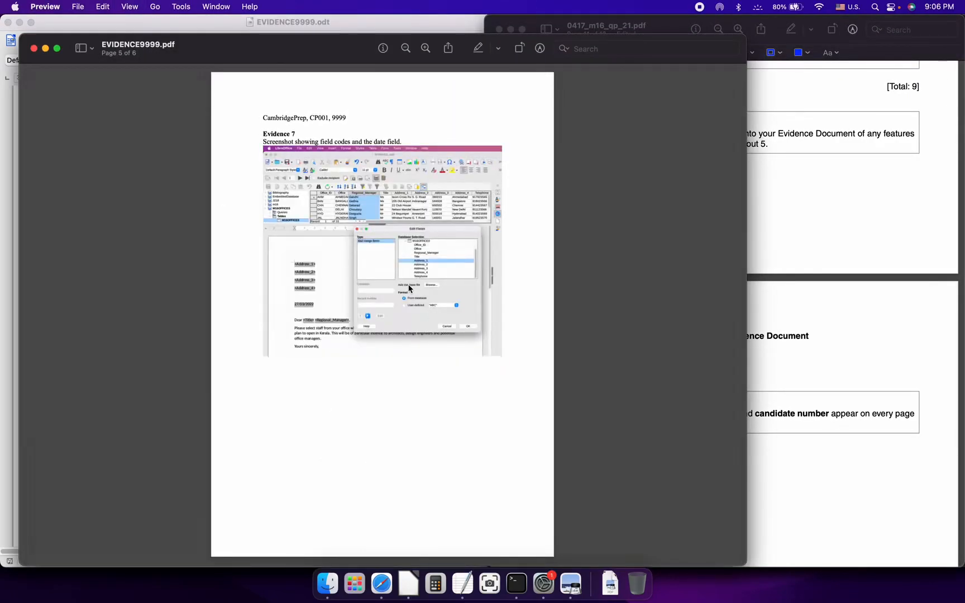
key("Up")
key("Down")
key("Down")
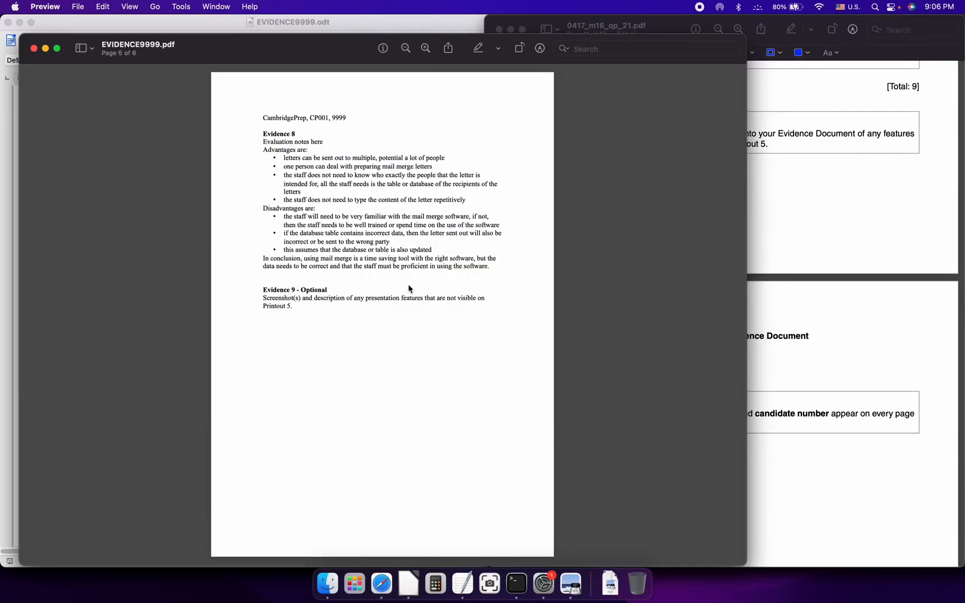
key("super+w")
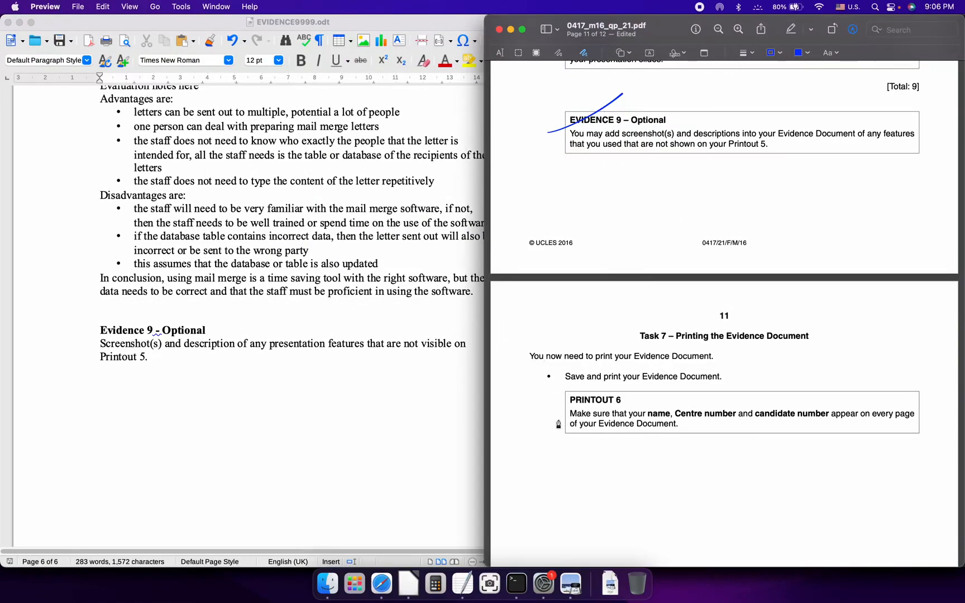
left_click_drag(540, 409, 617, 372)
Switch to LibreOffice and look through EVIDENCE9999.odt from its last page back to the first.
left_click(368, 21)
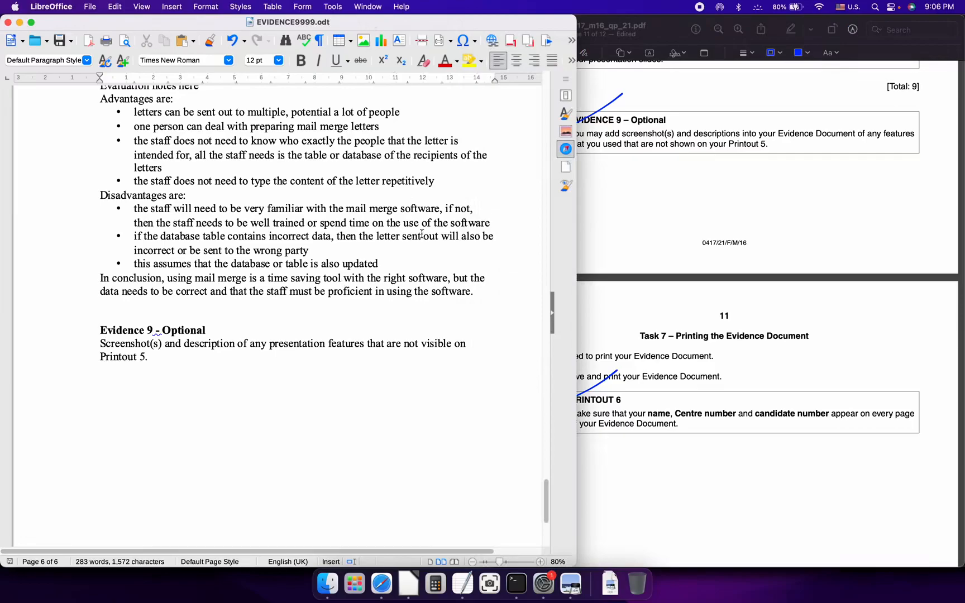
scroll(313, 251, "down", 5)
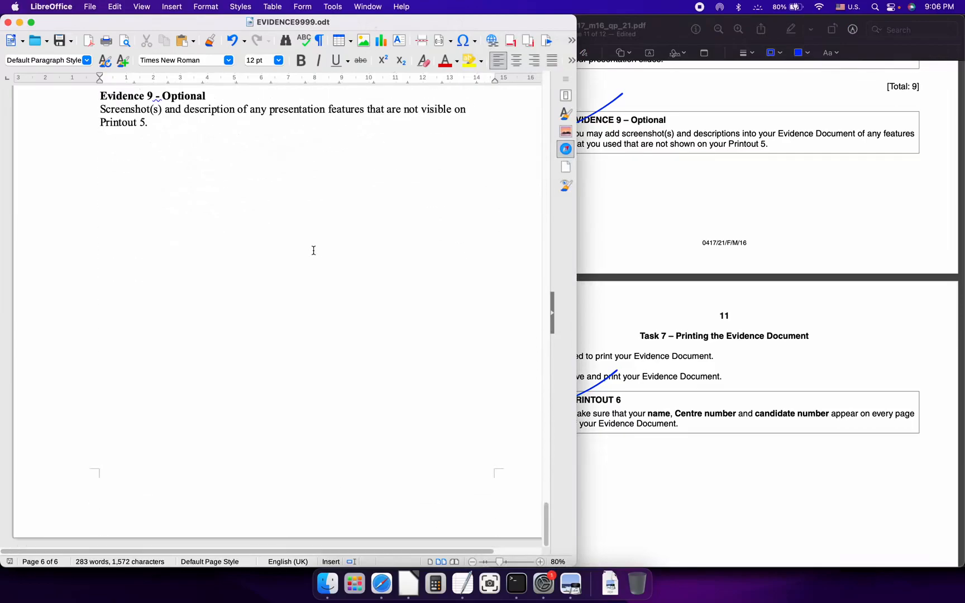
scroll(313, 250, "up", 15)
scroll(313, 250, "up", 20)
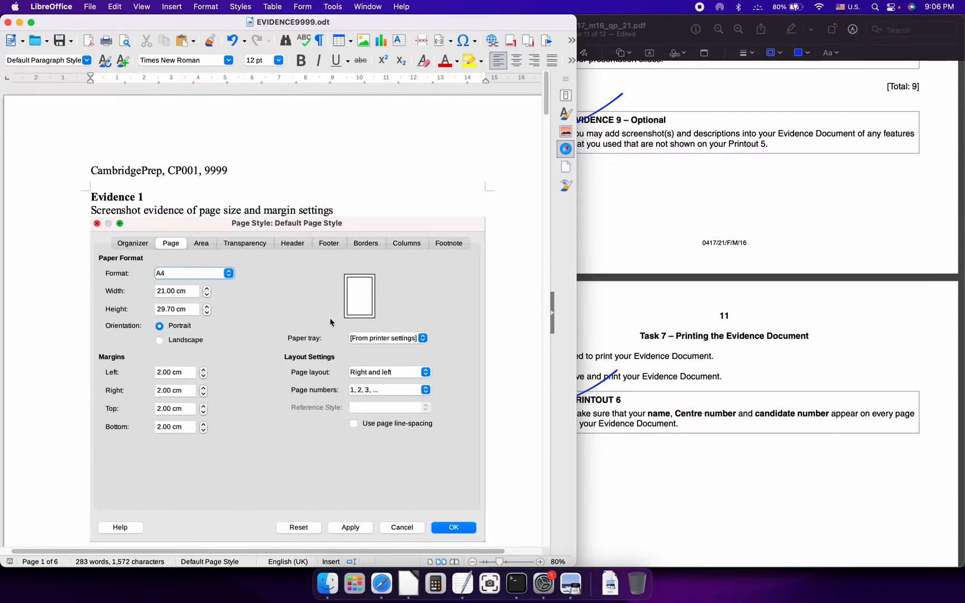
scroll(321, 357, "down", 2)
scroll(321, 353, "up", 2)
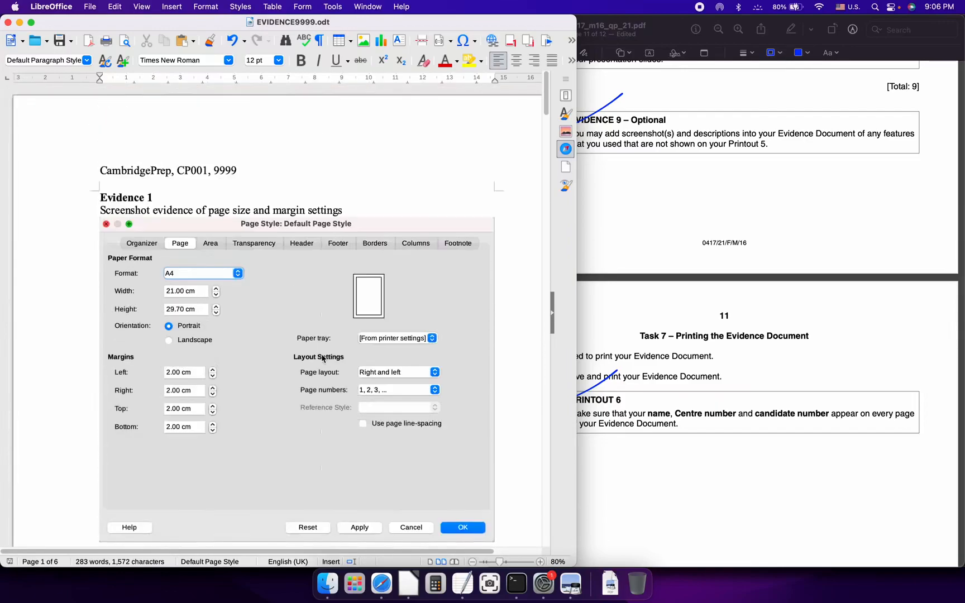